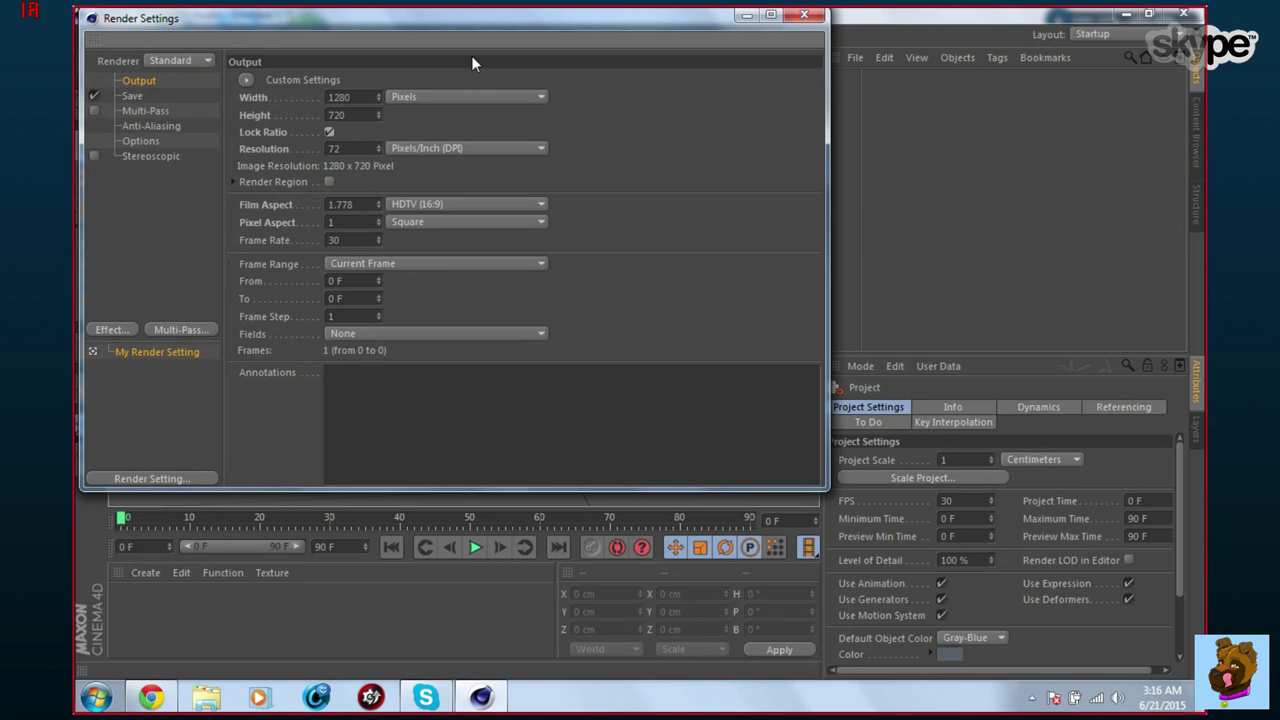
Add the Ambient Occlusion and Global Illumination effects to the render settings.
{"action": "left_click", "coordinate": [746, 14]}
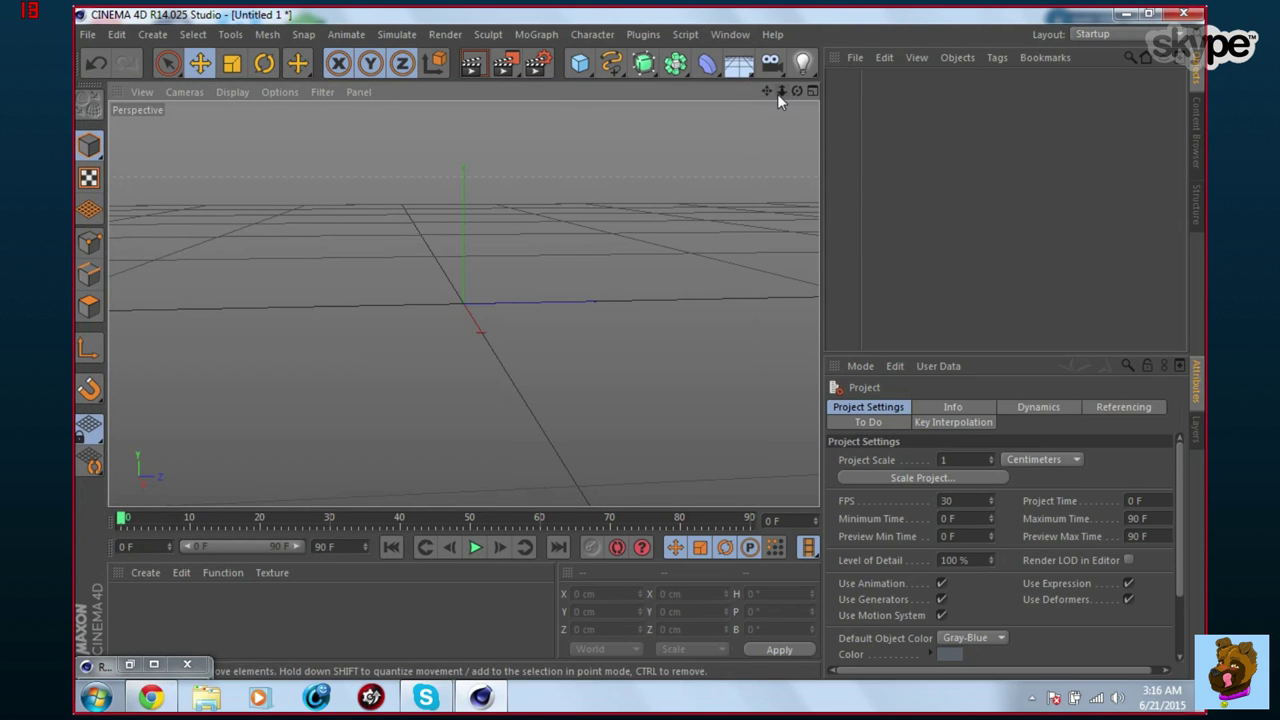
{"action": "left_click_drag", "start_coordinate": [782, 92], "coordinate": [735, 92]}
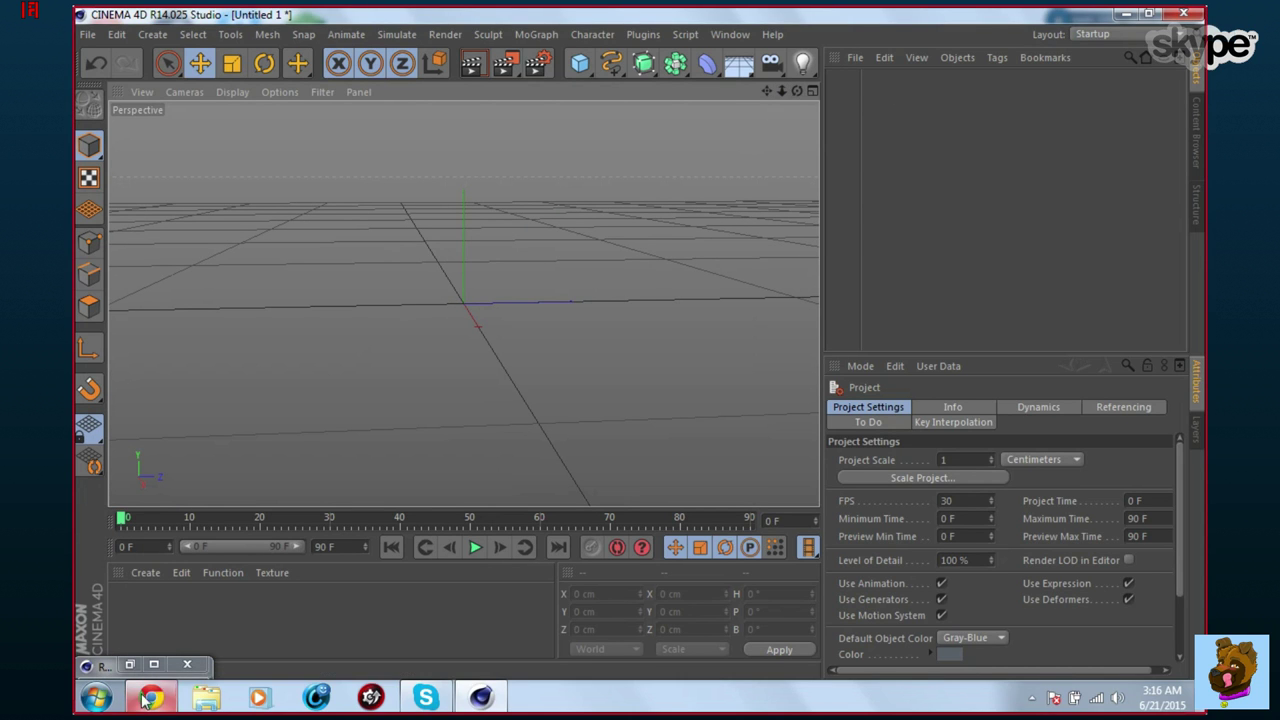
{"action": "left_click", "coordinate": [537, 63]}
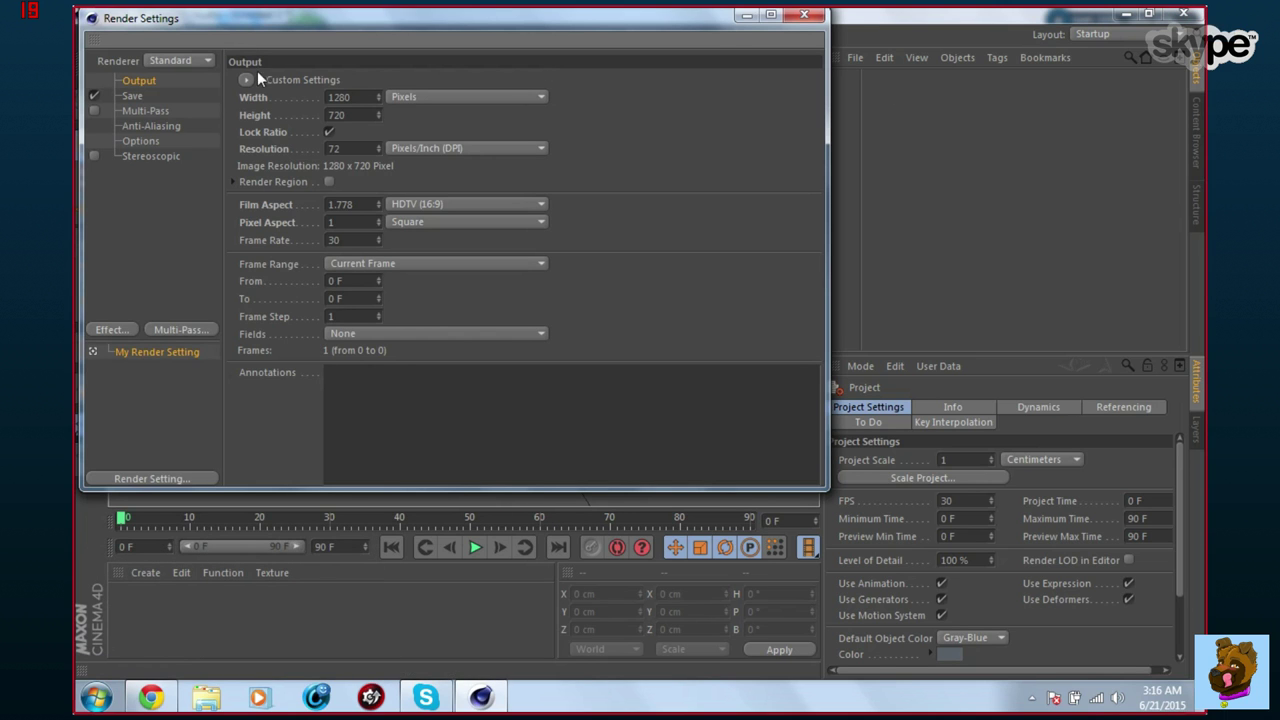
{"action": "left_click", "coordinate": [110, 330]}
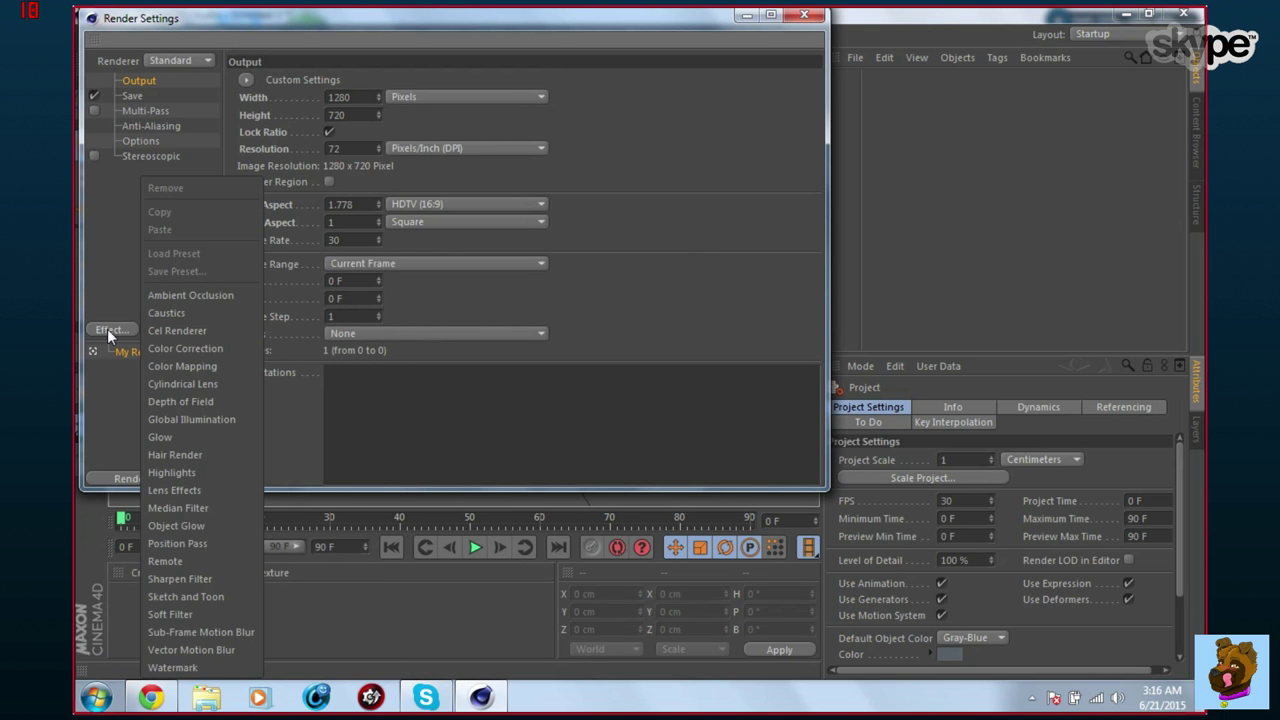
{"action": "left_click", "coordinate": [182, 293]}
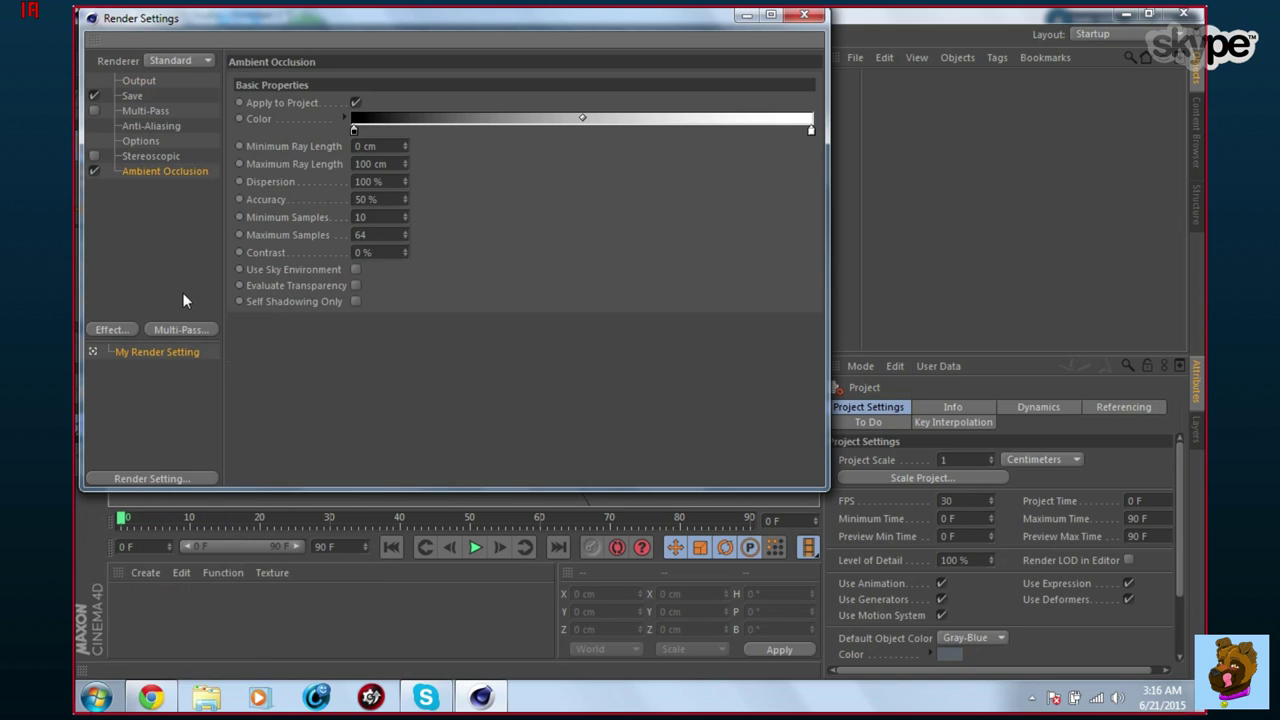
{"action": "left_click", "coordinate": [113, 332]}
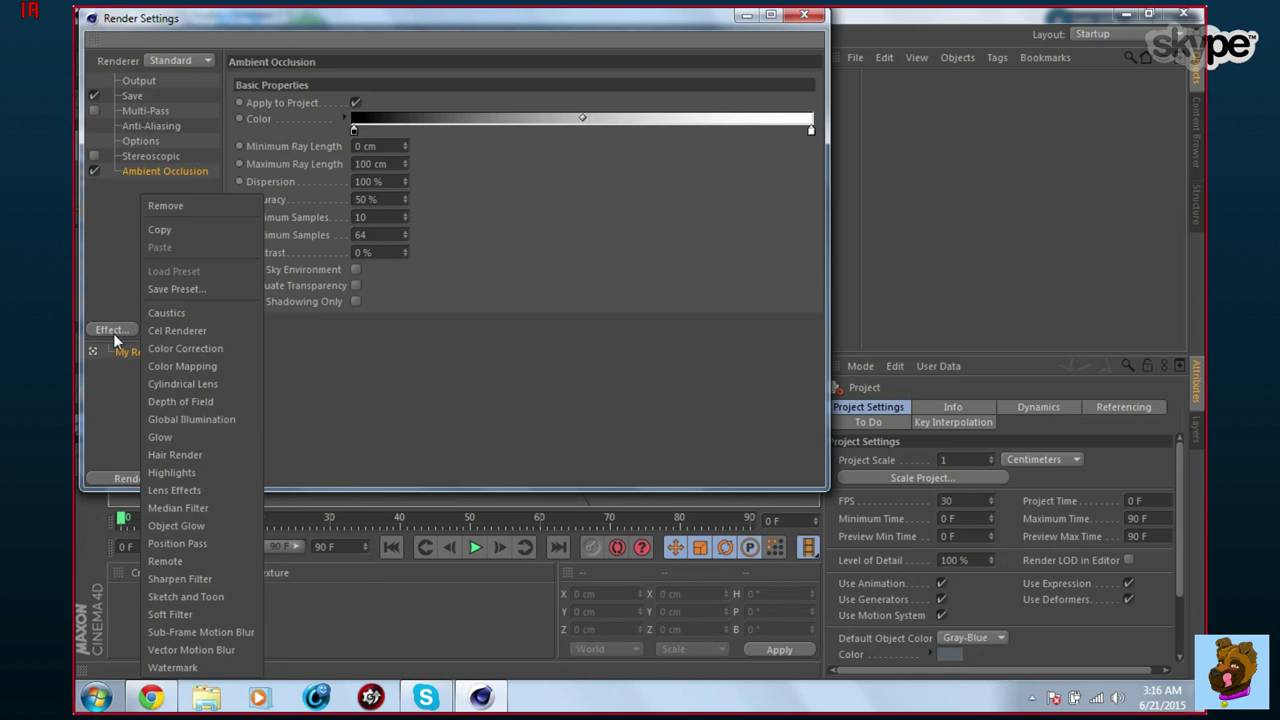
{"action": "left_click", "coordinate": [169, 419]}
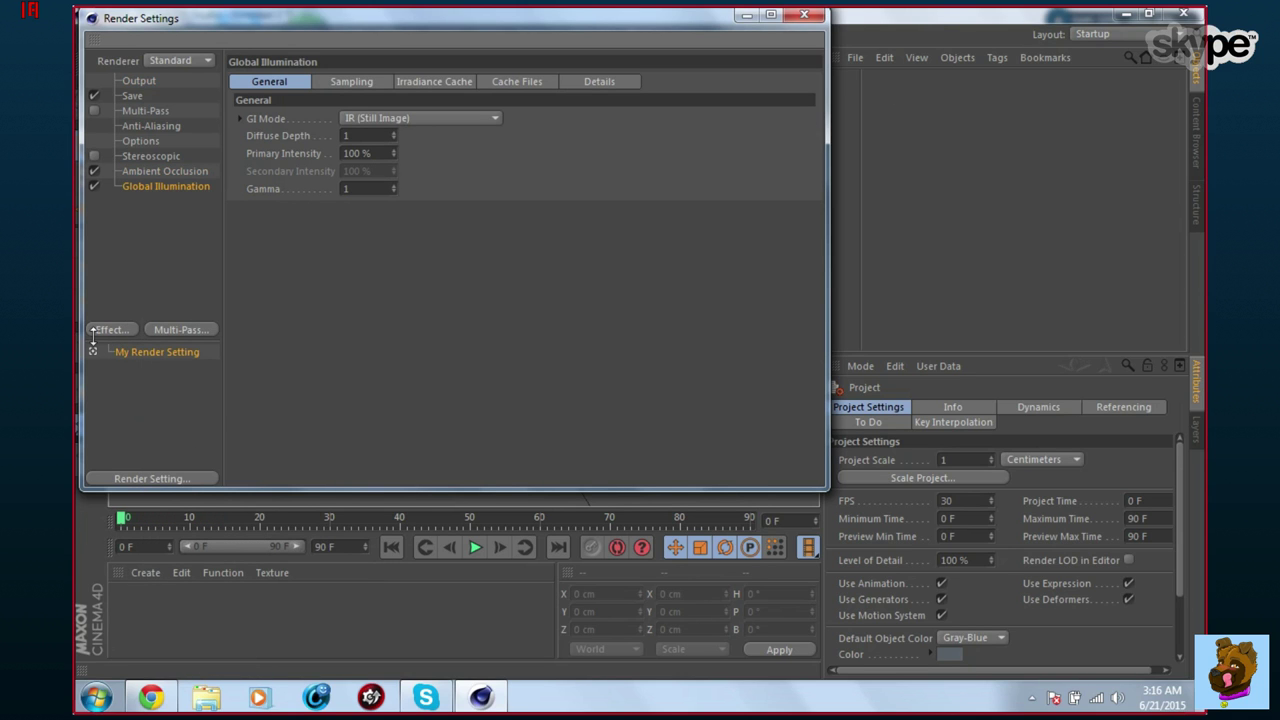
Enable Evaluate Transparency for the Ambient Occlusion effect and close the render settings.
{"action": "left_click", "coordinate": [166, 175]}
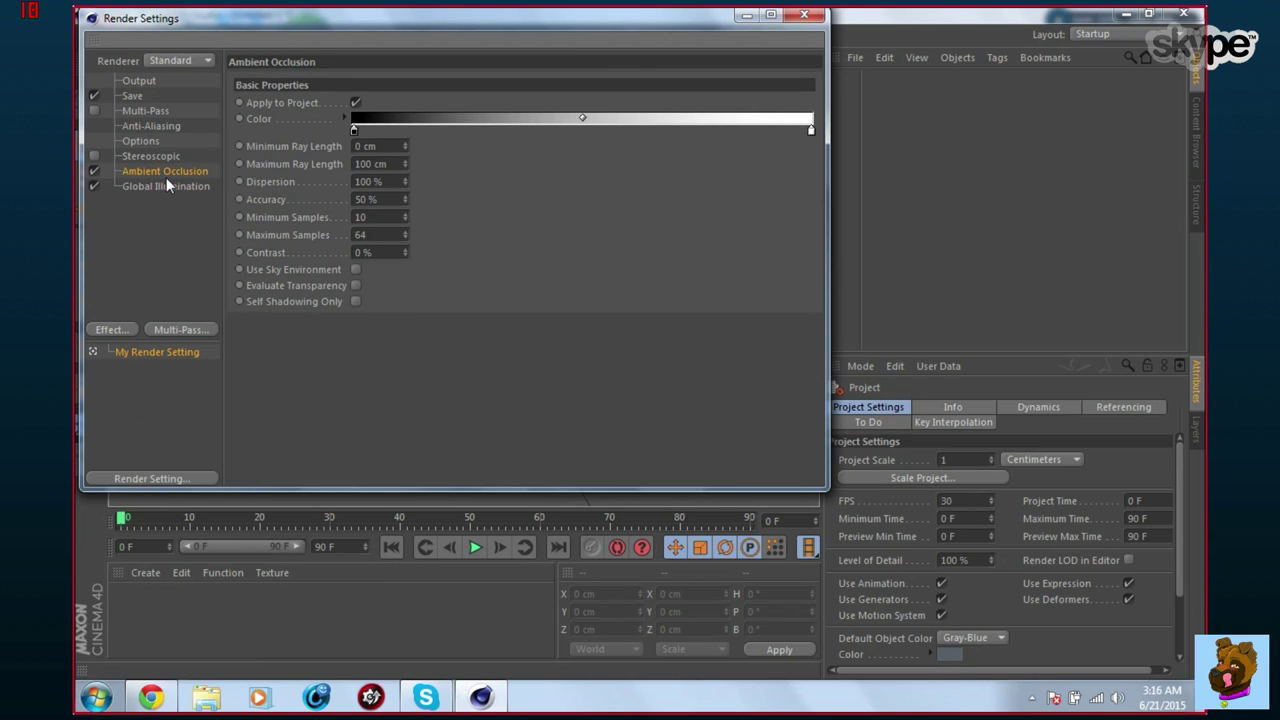
{"action": "left_click", "coordinate": [356, 286]}
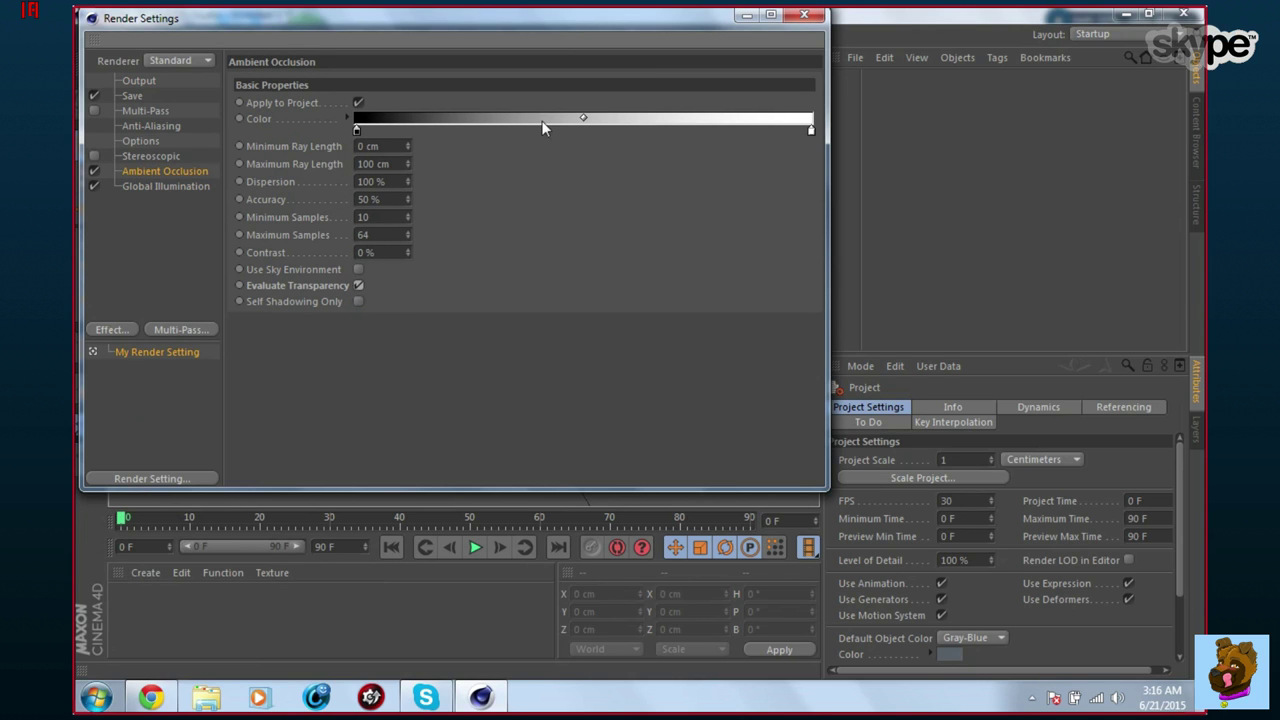
{"action": "left_click", "coordinate": [804, 14]}
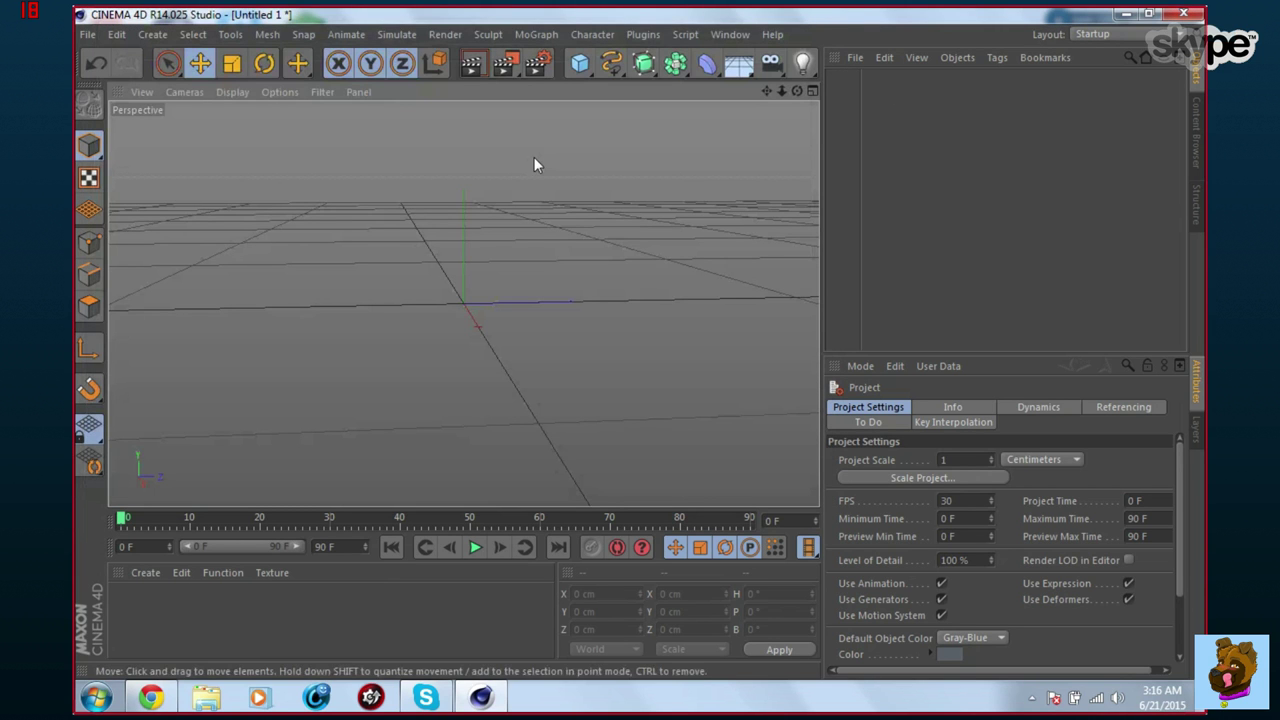
{"action": "left_click_drag", "start_coordinate": [797, 91], "coordinate": [765, 73]}
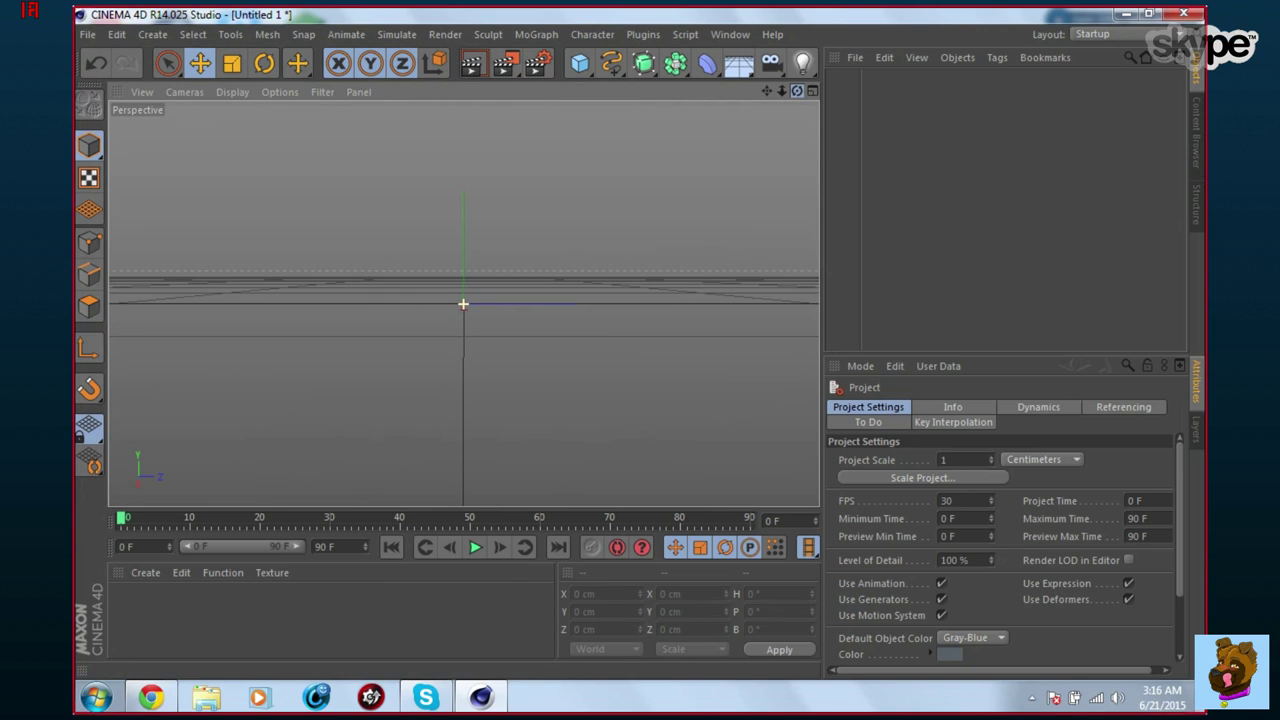
{"action": "left_click_drag", "start_coordinate": [463, 304], "coordinate": [463, 304]}
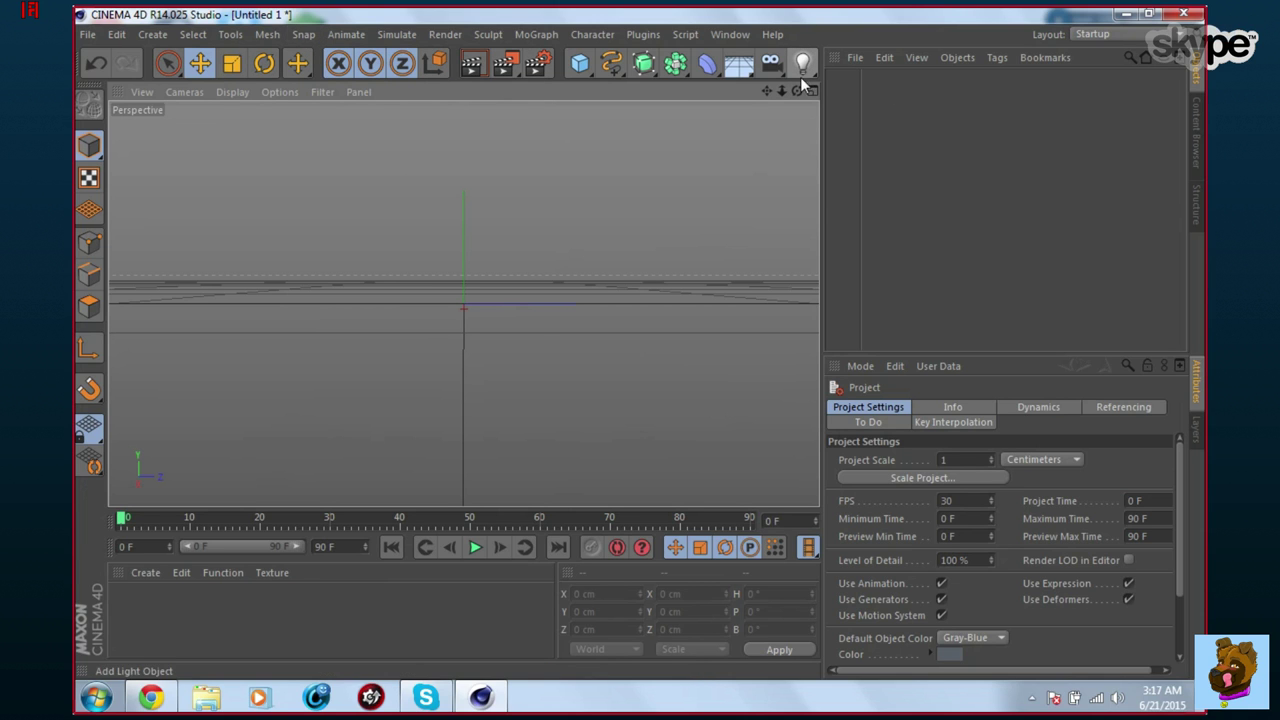
{"action": "left_click_drag", "start_coordinate": [797, 91], "coordinate": [762, 93]}
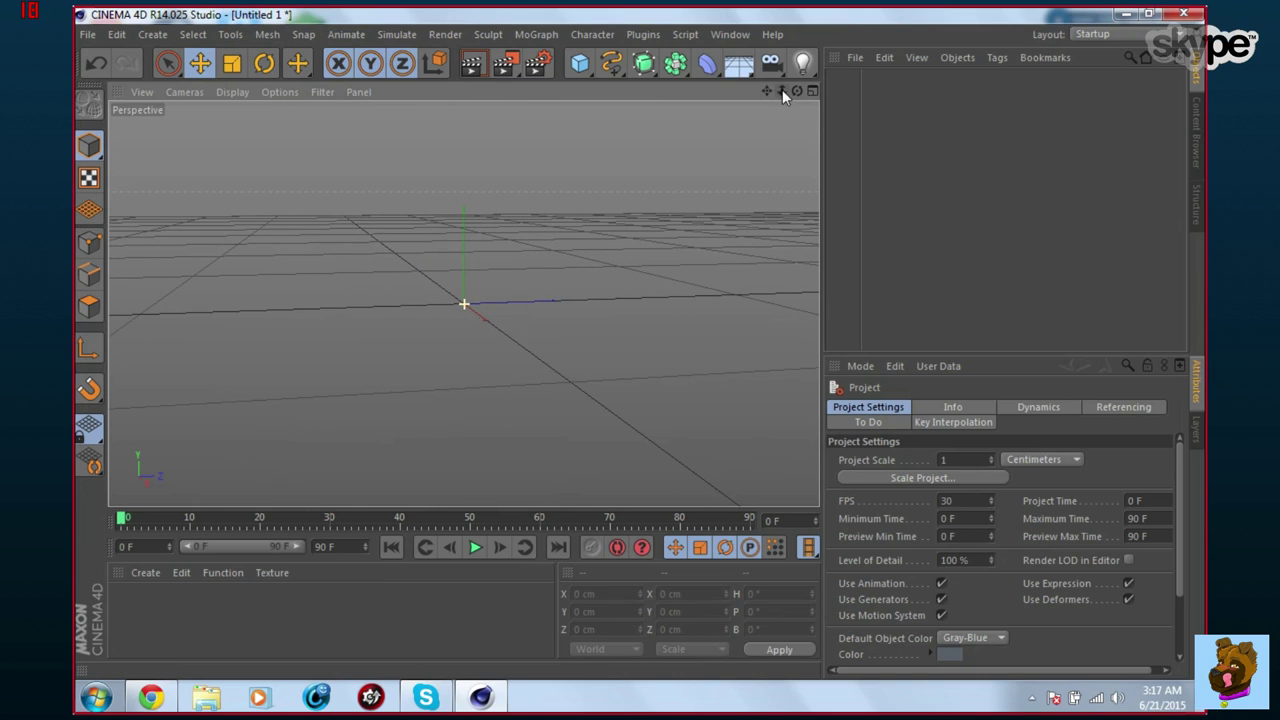
Load HyperRig Ultimate.lib4d from the Documents library in the file explorer into Cinema 4D, and close the explorer.
{"action": "left_click", "coordinate": [207, 698]}
{"action": "left_click_drag", "start_coordinate": [500, 84], "coordinate": [694, 71]}
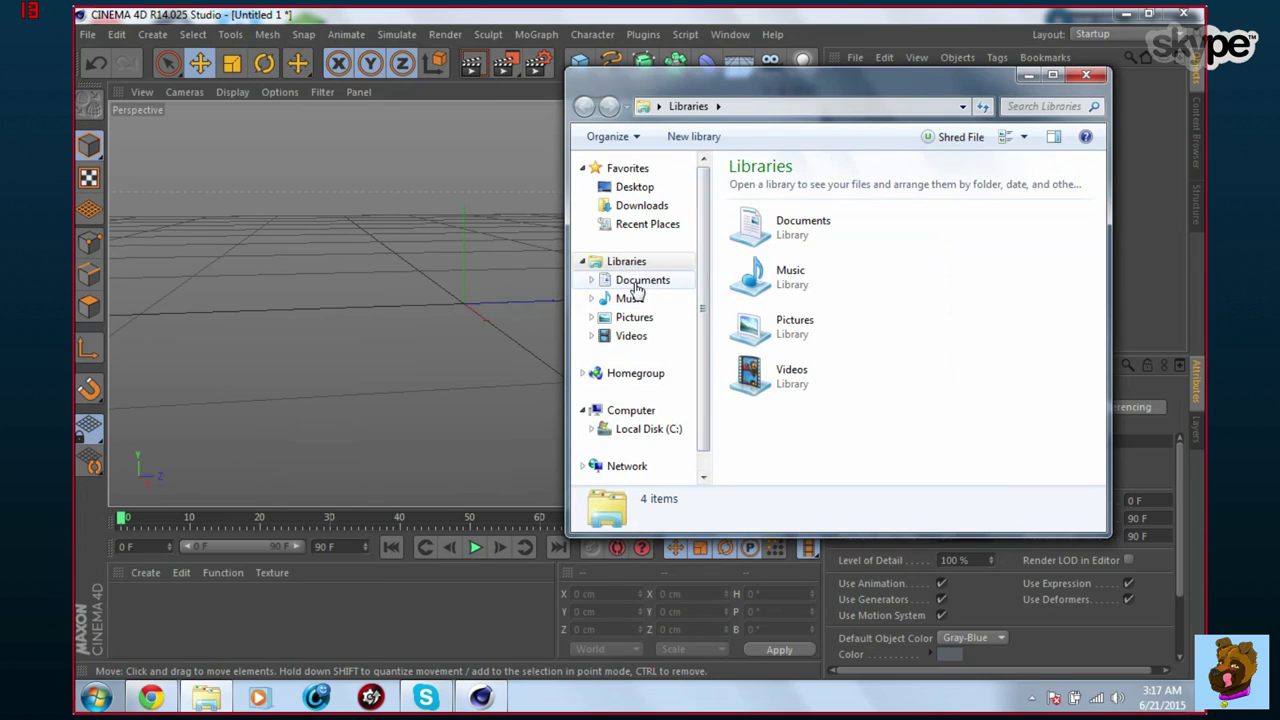
{"action": "left_click", "coordinate": [636, 282]}
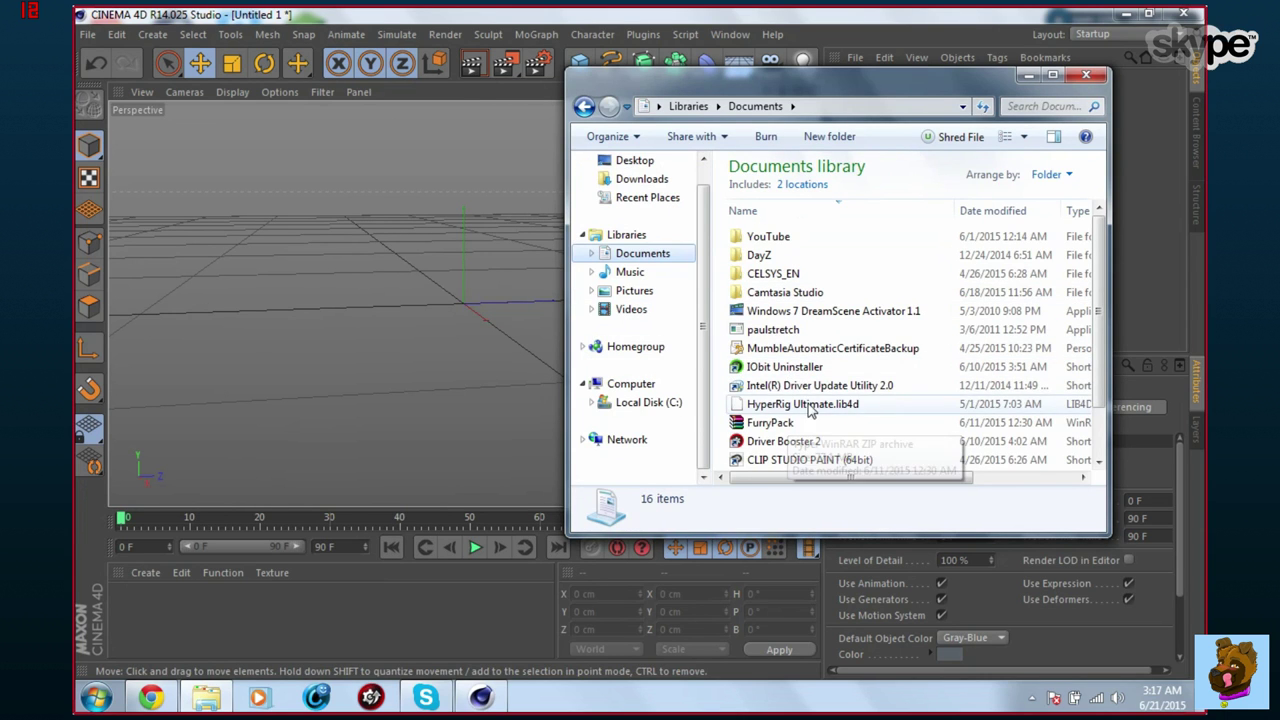
{"action": "left_click_drag", "start_coordinate": [810, 406], "coordinate": [383, 303]}
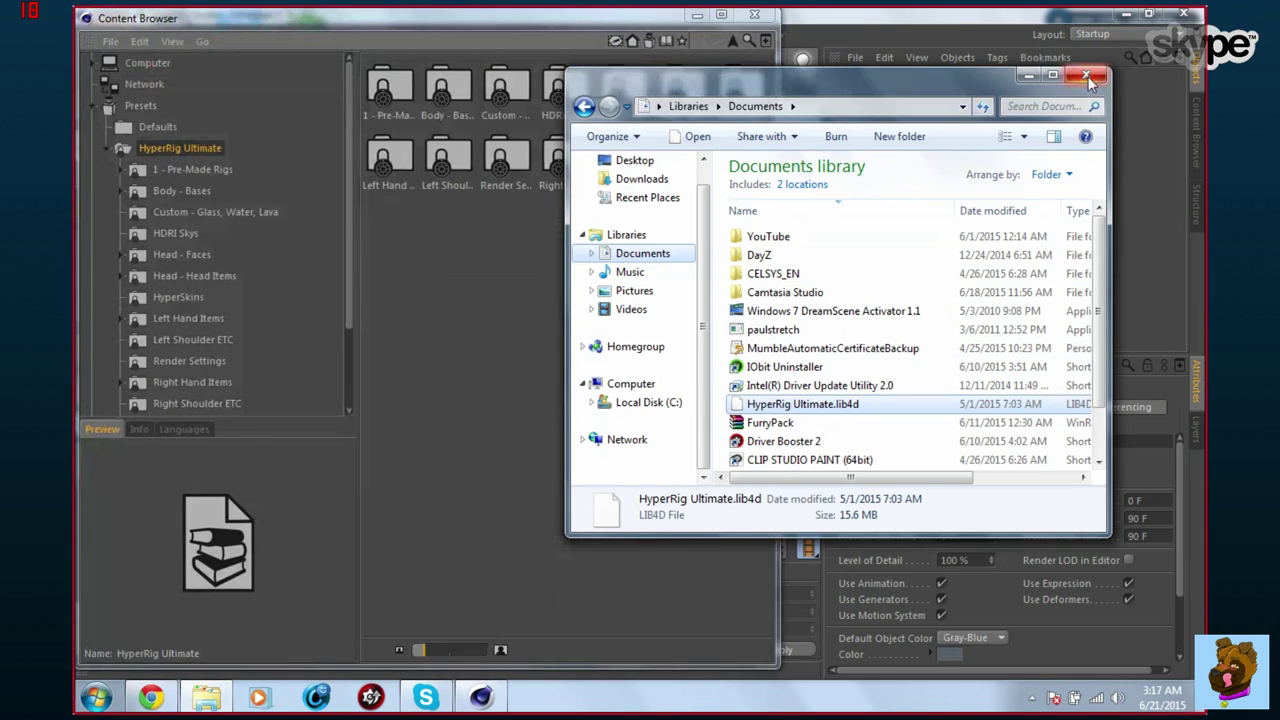
{"action": "left_click", "coordinate": [1088, 77]}
Load the All Weapons rig from HyperRig Ultimate's 1 - Pre-Made Rigs folder into the scene and close the Content Browser.
{"action": "left_click_drag", "start_coordinate": [482, 20], "coordinate": [779, 169]}
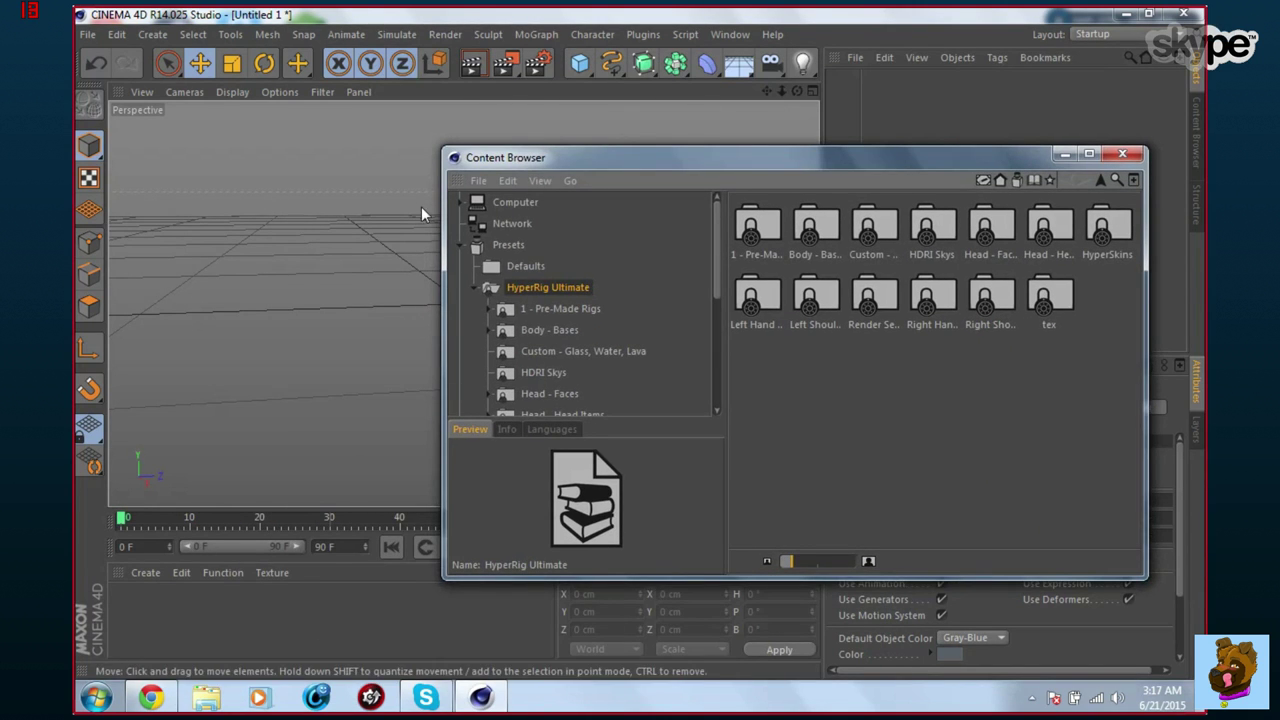
{"action": "left_click_drag", "start_coordinate": [671, 157], "coordinate": [422, 168]}
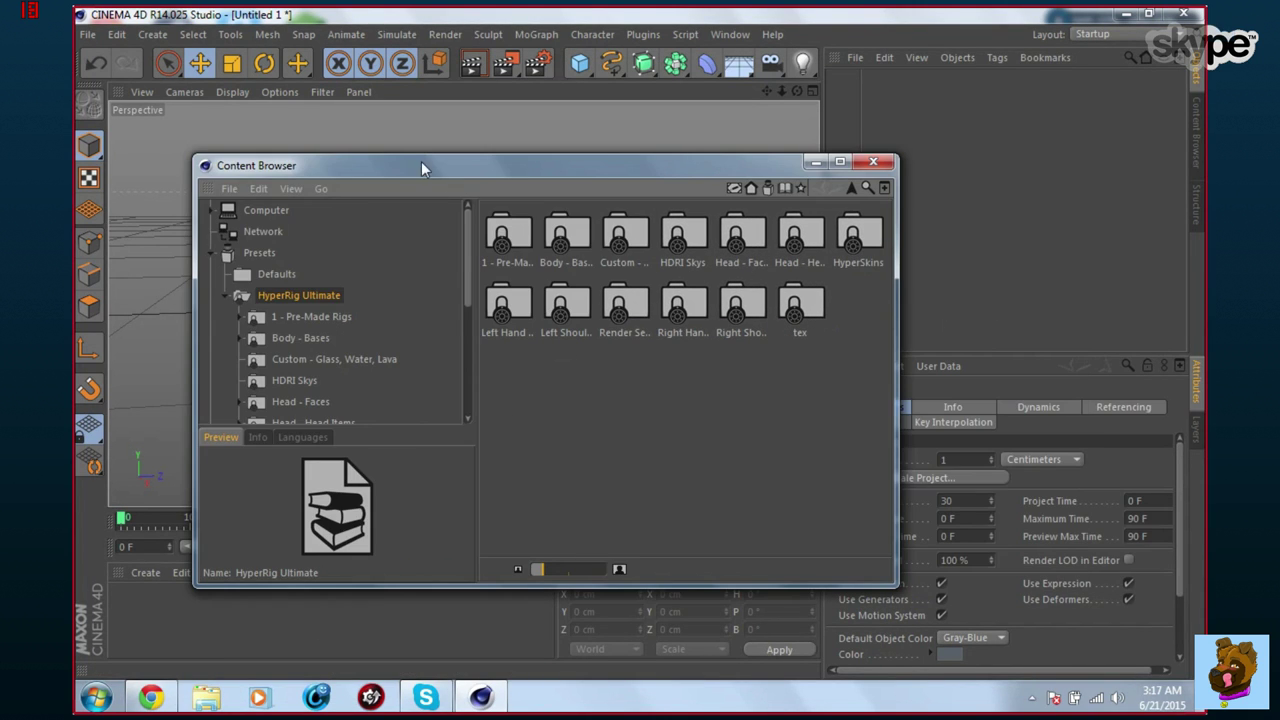
{"action": "double_click", "coordinate": [510, 232]}
{"action": "left_click", "coordinate": [840, 161]}
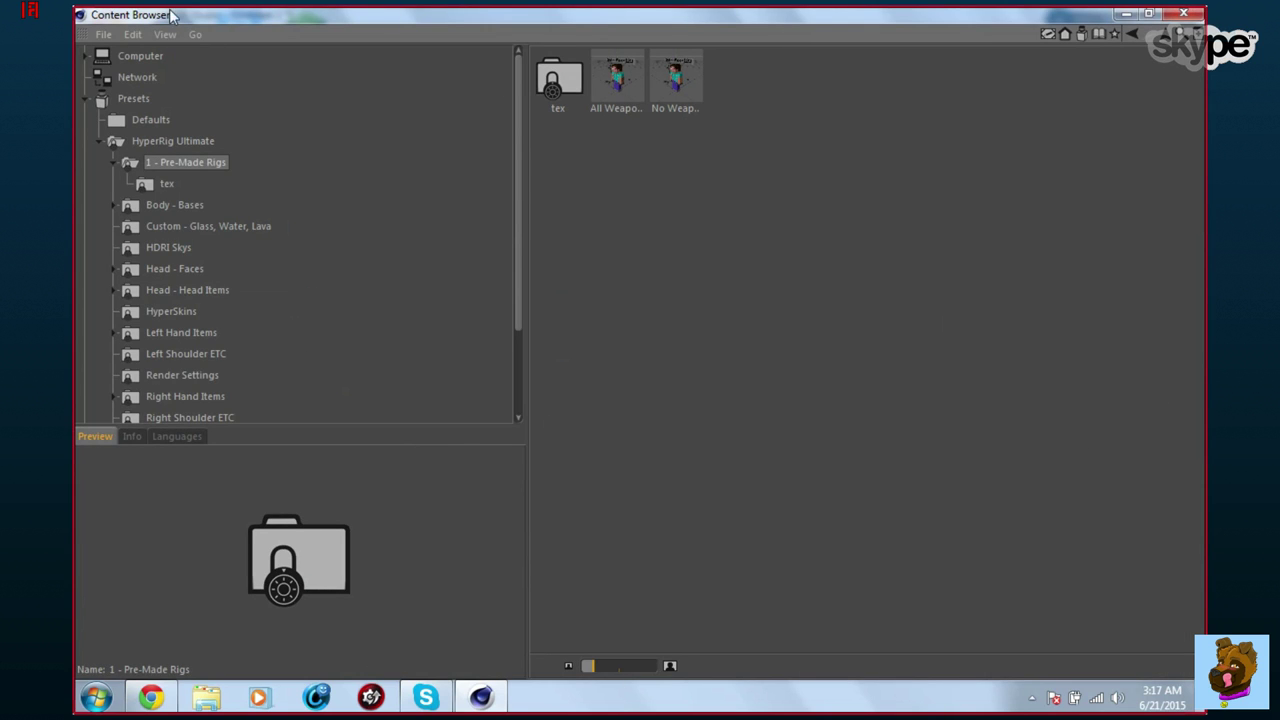
{"action": "left_click", "coordinate": [182, 164]}
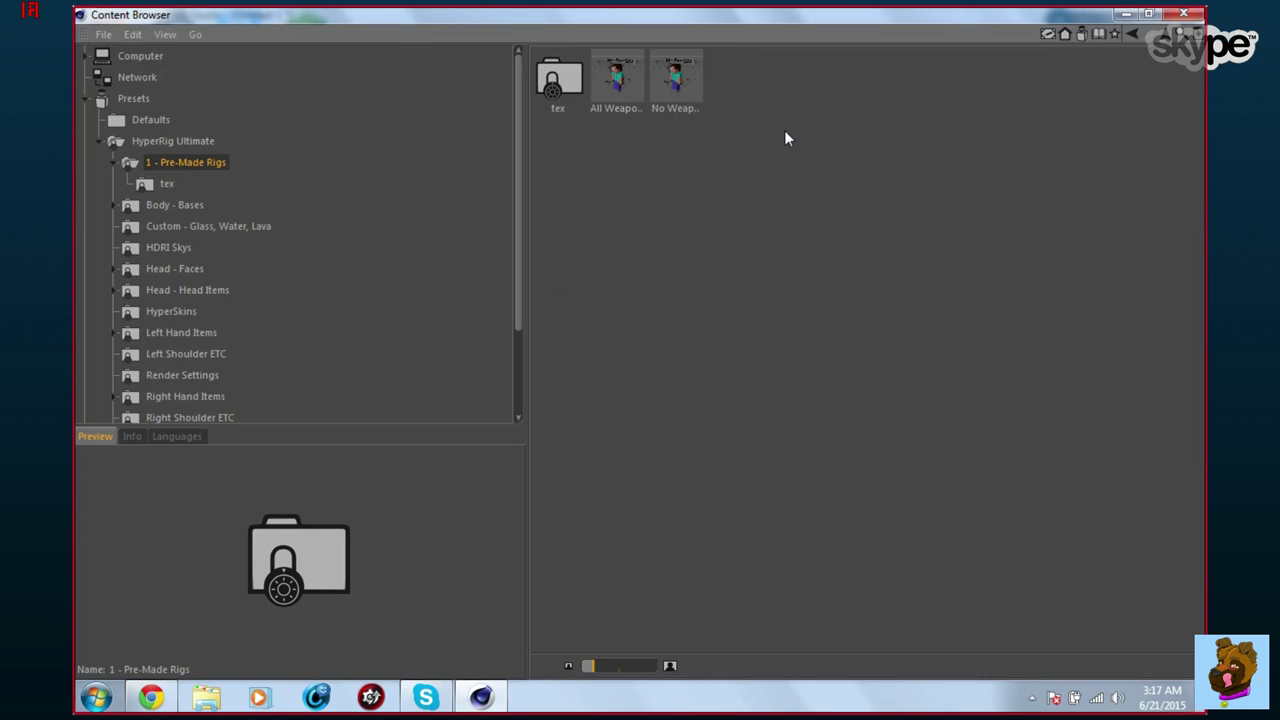
{"action": "left_click", "coordinate": [621, 86]}
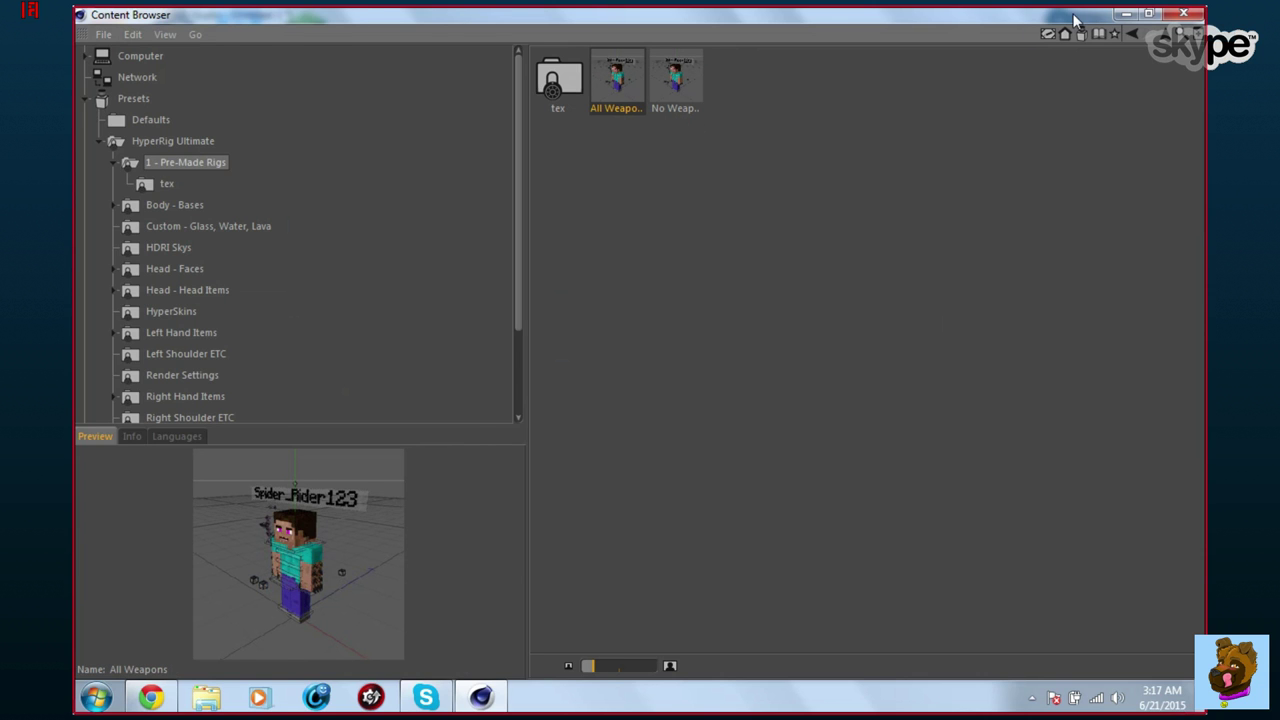
{"action": "left_click_drag", "start_coordinate": [1070, 20], "coordinate": [709, 146]}
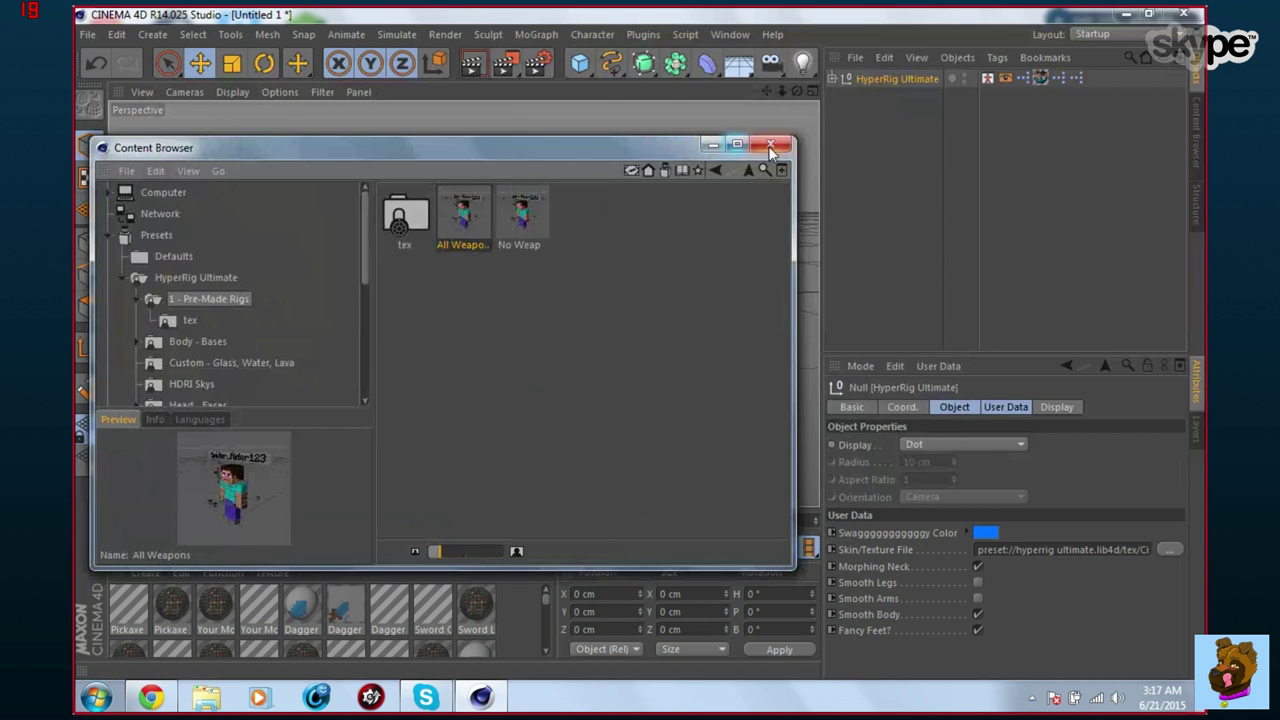
{"action": "left_click", "coordinate": [774, 149]}
Clear the Name/IGN text of the name tag controller above the character's head.
{"action": "left_click_drag", "start_coordinate": [797, 91], "coordinate": [925, 130]}
{"action": "scroll", "coordinate": [457, 267], "scroll_direction": "up", "scroll_amount": 1}
{"action": "scroll", "coordinate": [455, 265], "scroll_direction": "up", "scroll_amount": 10}
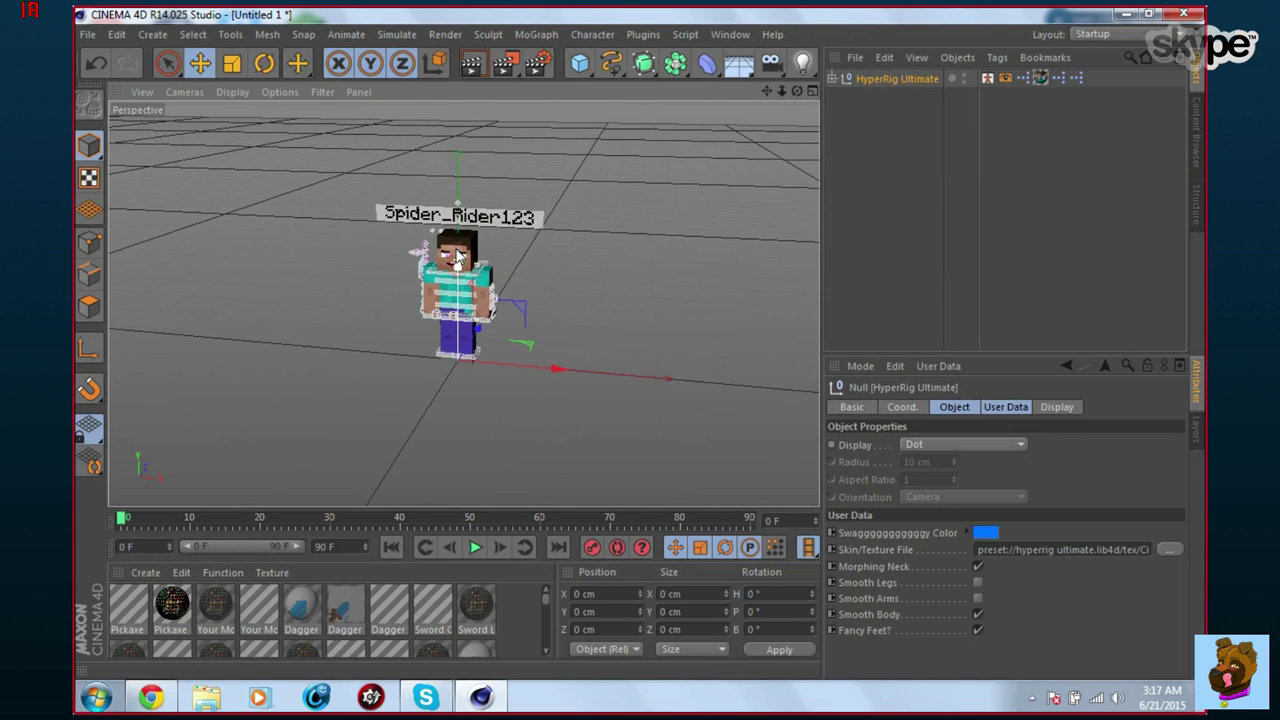
{"action": "scroll", "coordinate": [455, 255], "scroll_direction": "up", "scroll_amount": 5}
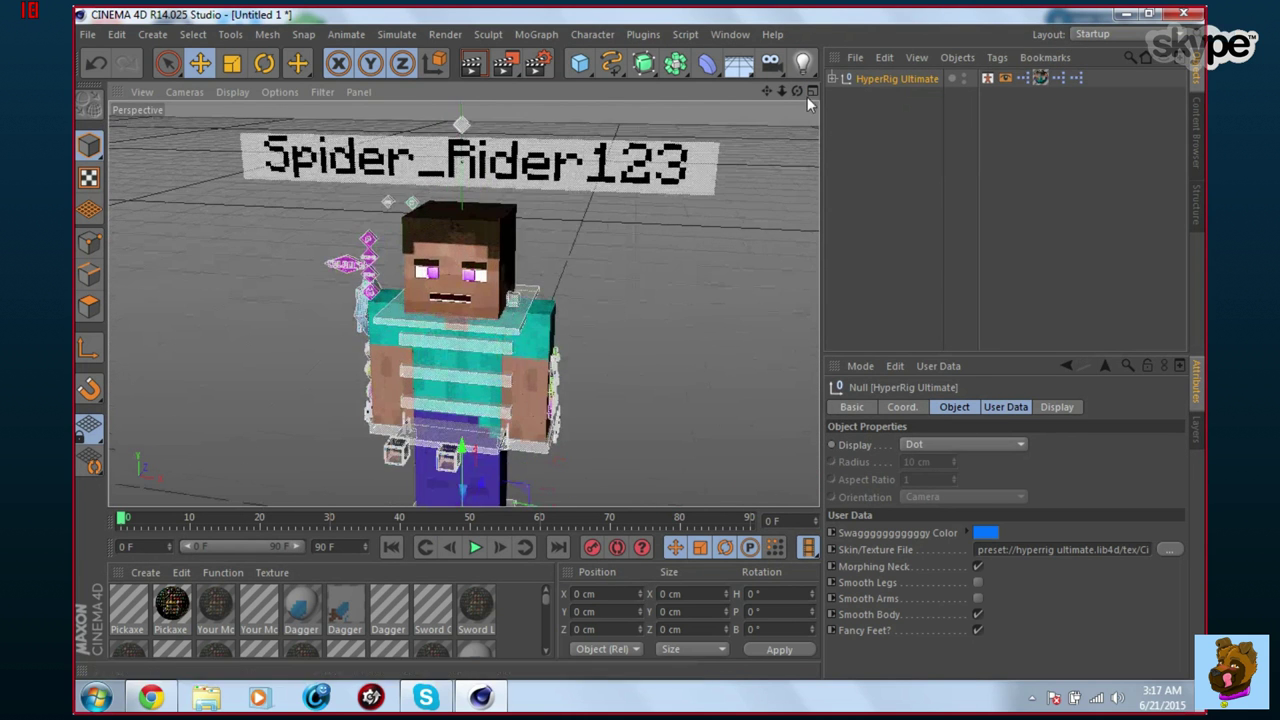
{"action": "scroll", "coordinate": [463, 303], "scroll_direction": "up", "scroll_amount": 4}
{"action": "mouse_move", "coordinate": [463, 303]}
{"action": "left_mouse_down", "text": "alt"}
{"action": "mouse_move", "coordinate": [425, 330]}
{"action": "mouse_move", "coordinate": [345, 330]}
{"action": "mouse_move", "coordinate": [445, 338]}
{"action": "mouse_move", "coordinate": [458, 325]}
{"action": "mouse_move", "coordinate": [443, 302]}
{"action": "left_mouse_up", "text": "alt"}
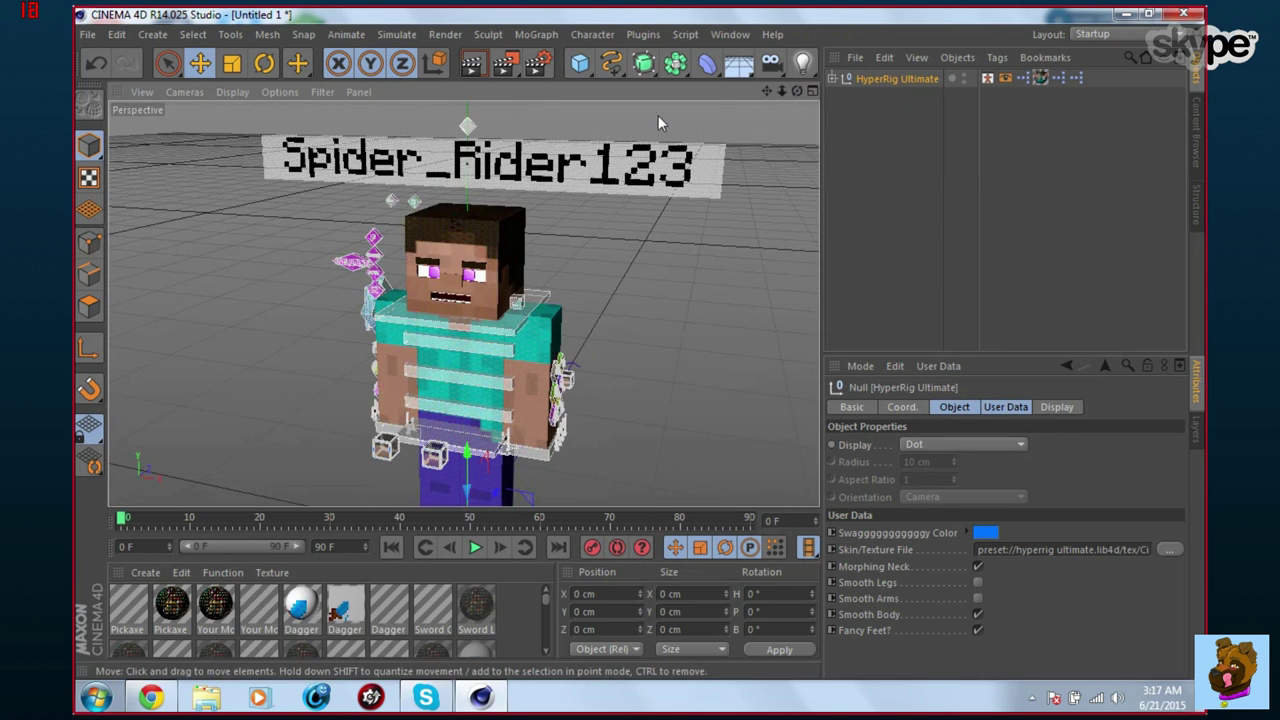
{"action": "left_click", "coordinate": [783, 91]}
{"action": "left_click_drag", "start_coordinate": [783, 91], "coordinate": [722, 91]}
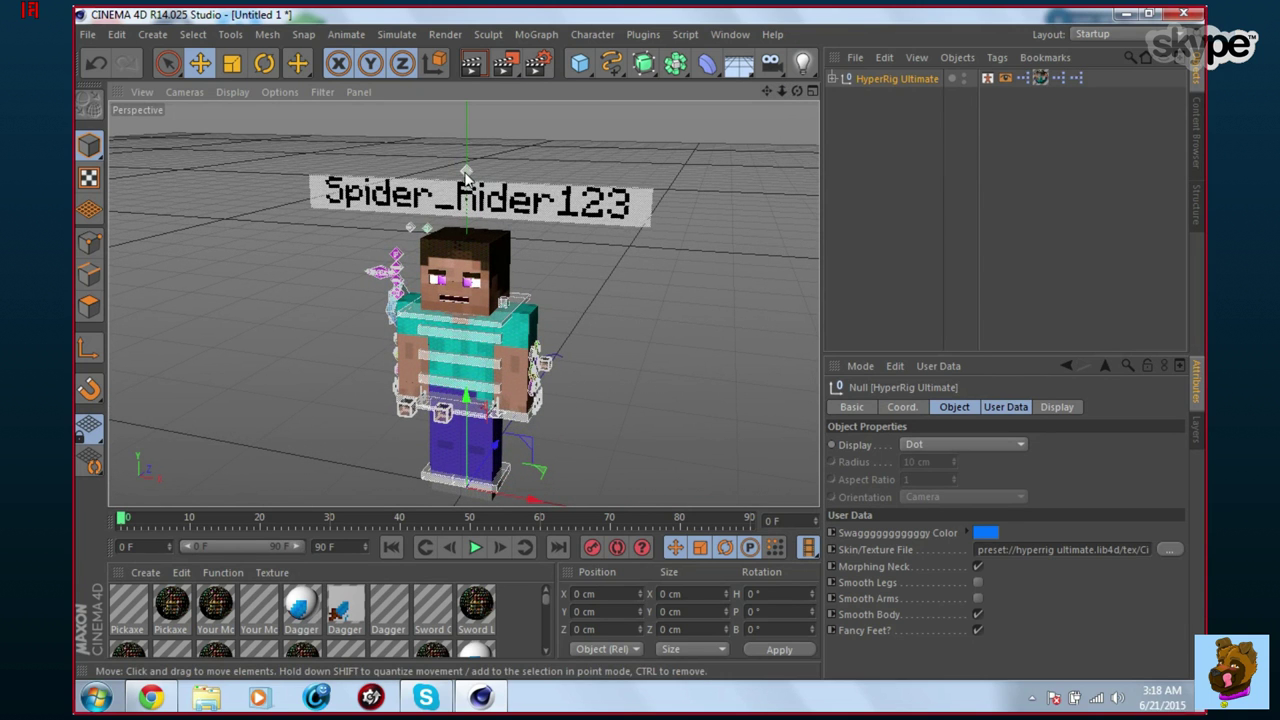
{"action": "left_click", "coordinate": [465, 178]}
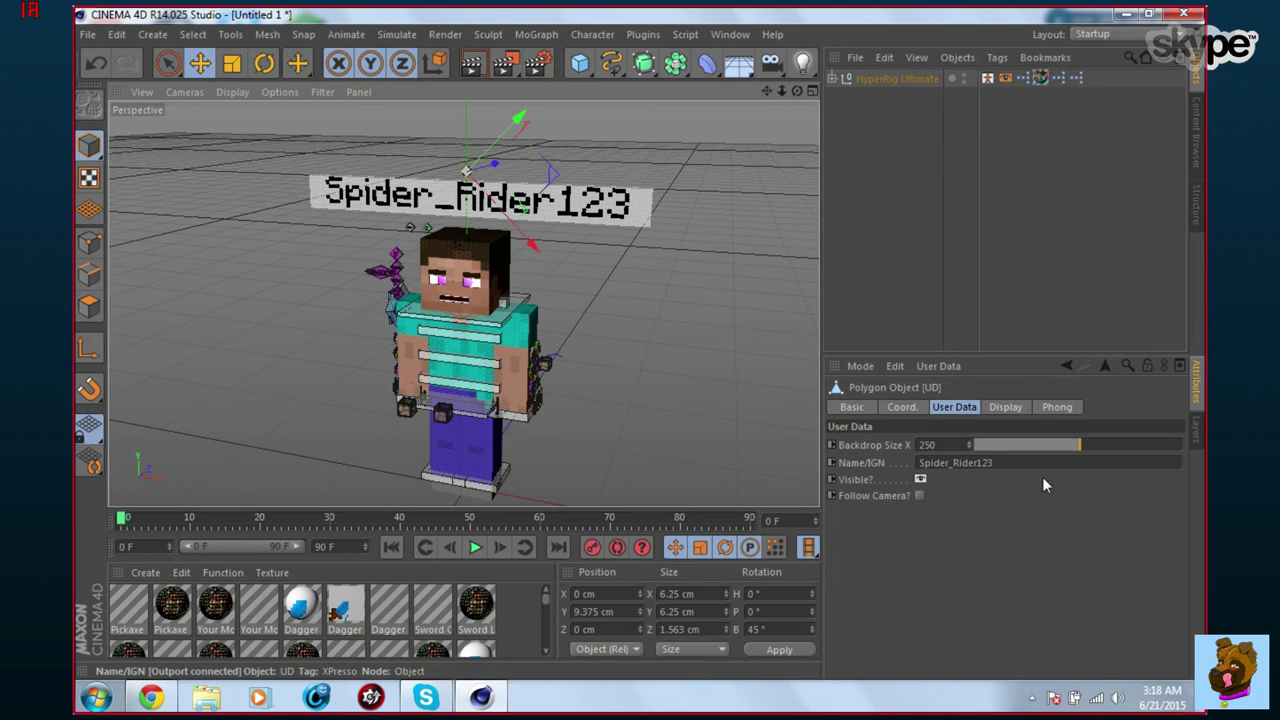
{"action": "left_click_drag", "start_coordinate": [1036, 463], "coordinate": [792, 470]}
{"action": "key", "text": "BackSpace"}
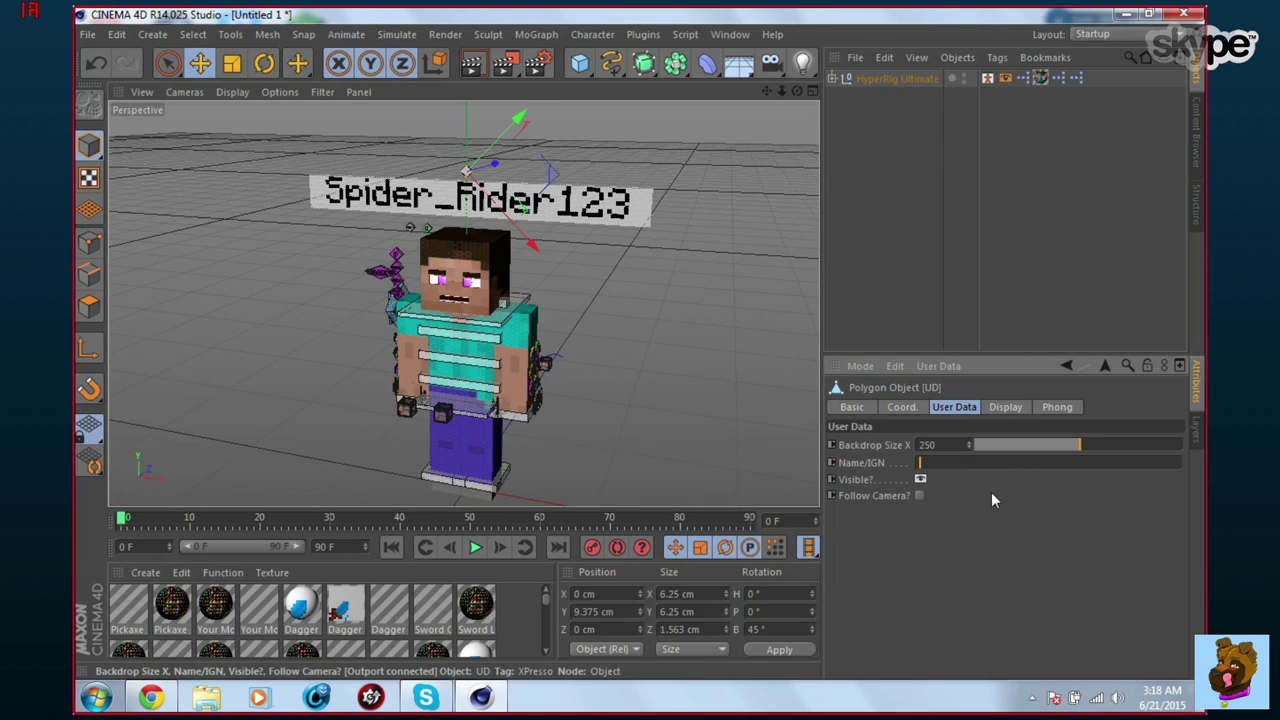
Hide the name tag above the character by switching off its Visible? option.
{"action": "left_click", "coordinate": [920, 479]}
{"action": "left_click", "coordinate": [920, 479]}
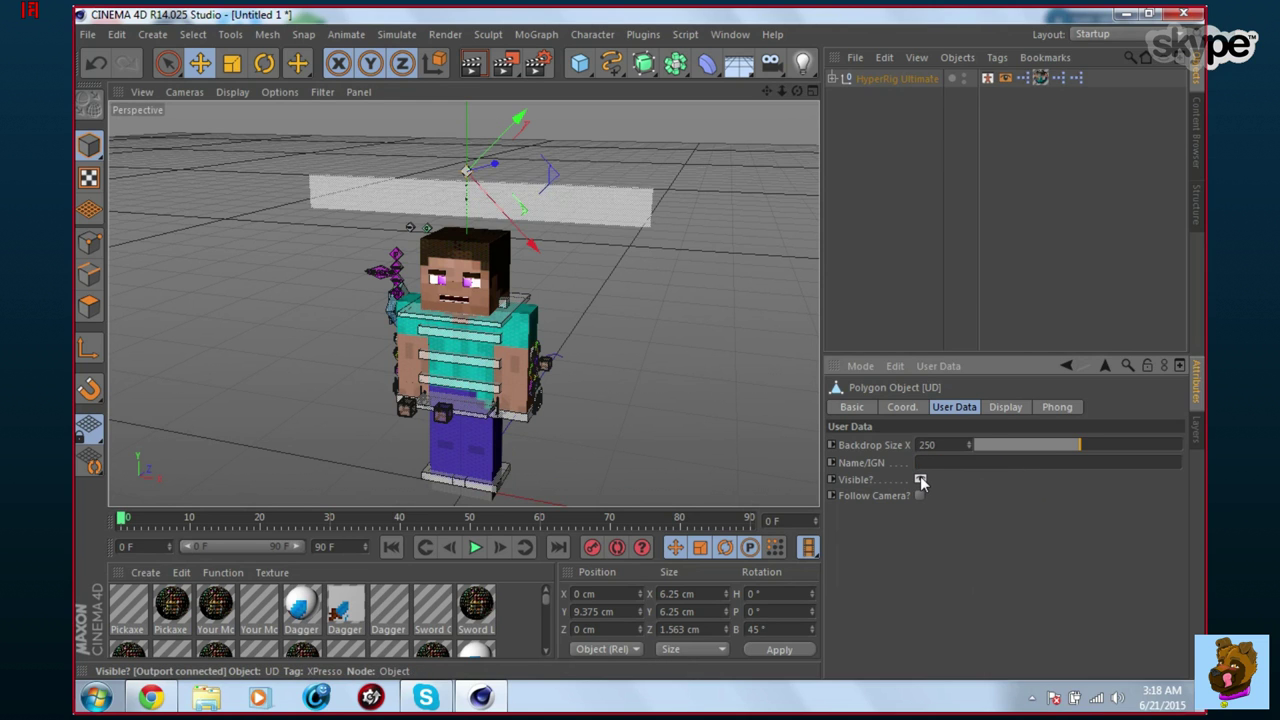
{"action": "left_click", "coordinate": [920, 479]}
{"action": "left_click", "coordinate": [920, 479]}
{"action": "left_click", "coordinate": [920, 479]}
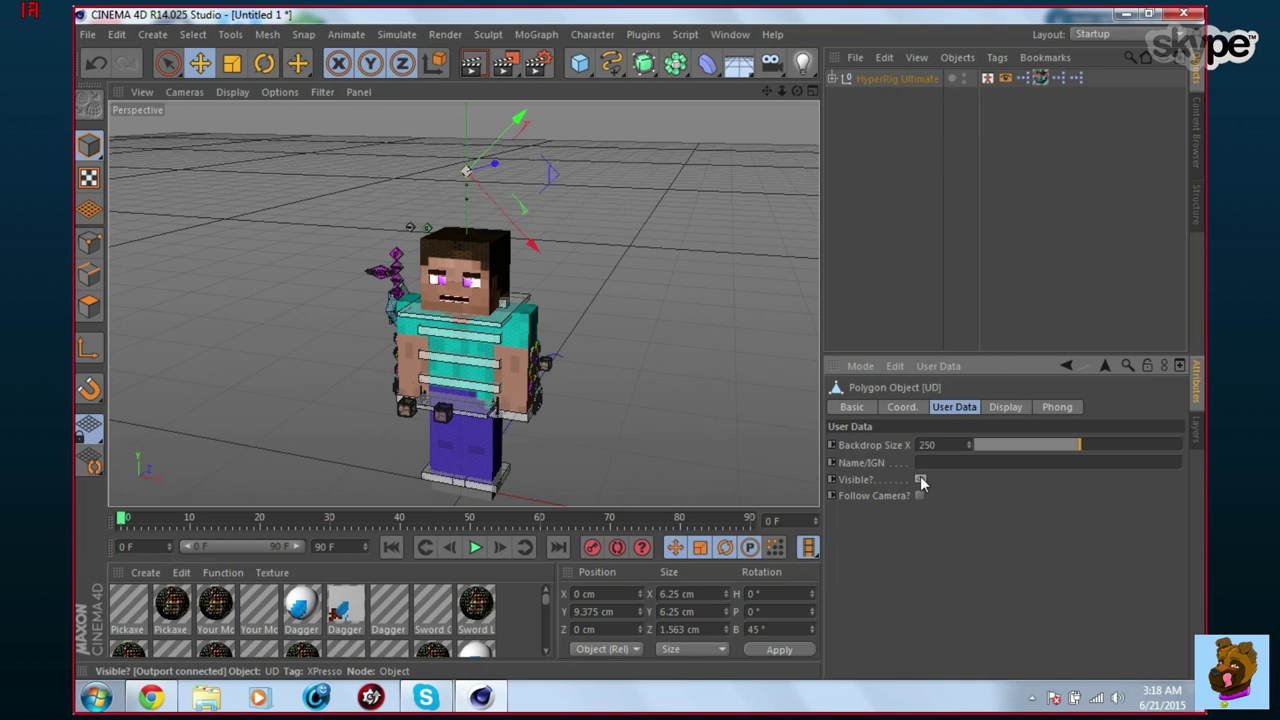
Select the nose controller above the character's head to show its user data.
{"action": "left_click_drag", "start_coordinate": [797, 92], "coordinate": [860, 70]}
{"action": "scroll", "coordinate": [424, 251], "scroll_direction": "up", "scroll_amount": 3}
{"action": "left_click_drag", "start_coordinate": [424, 288], "coordinate": [439, 243]}
{"action": "left_click", "coordinate": [426, 177]}
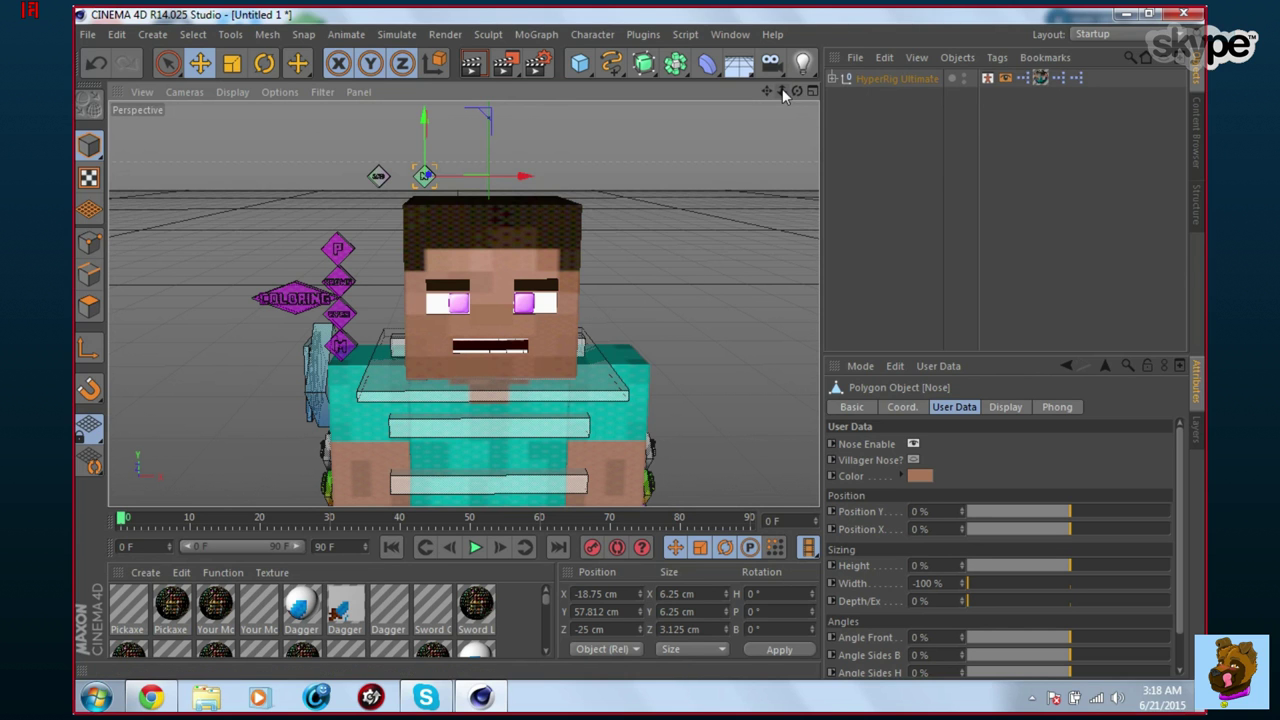
Enable the sword through the sword controller on the side of the character's arm.
{"action": "left_click_drag", "start_coordinate": [767, 91], "coordinate": [810, 30]}
{"action": "left_click_drag", "start_coordinate": [463, 303], "coordinate": [762, 90]}
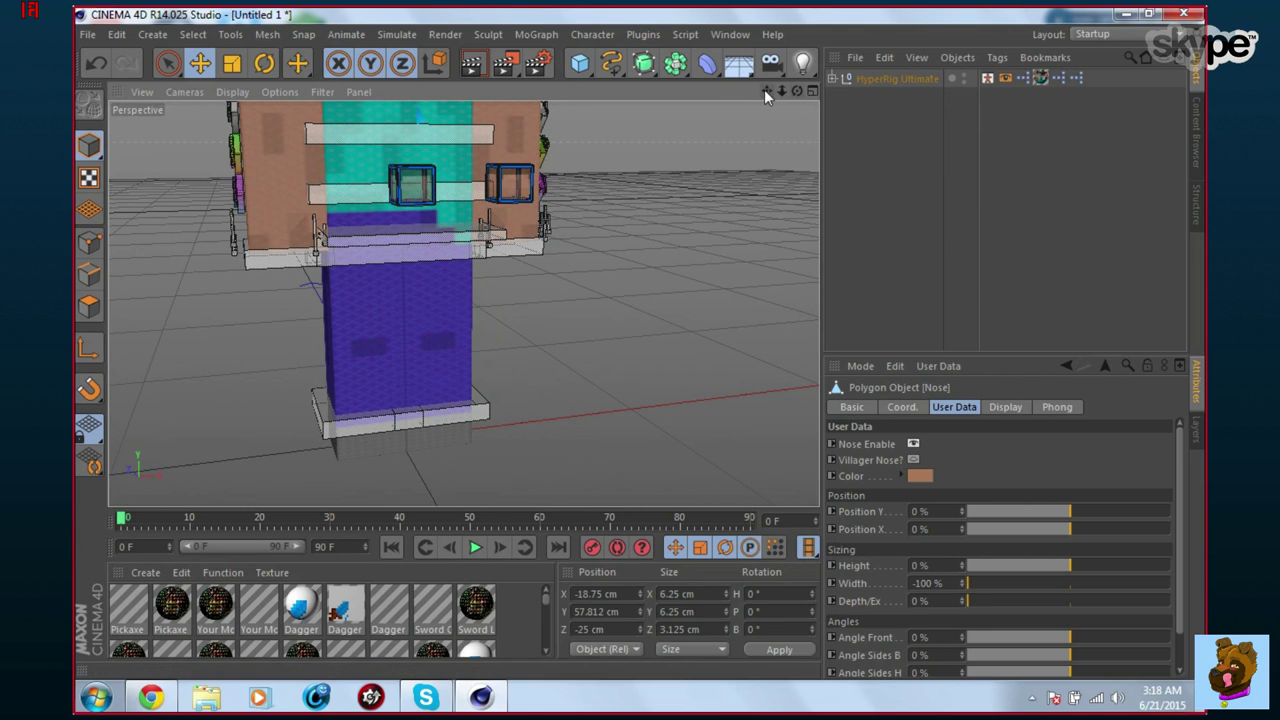
{"action": "left_click_drag", "start_coordinate": [767, 91], "coordinate": [376, 269]}
{"action": "scroll", "coordinate": [428, 294], "scroll_direction": "up", "scroll_amount": 5}
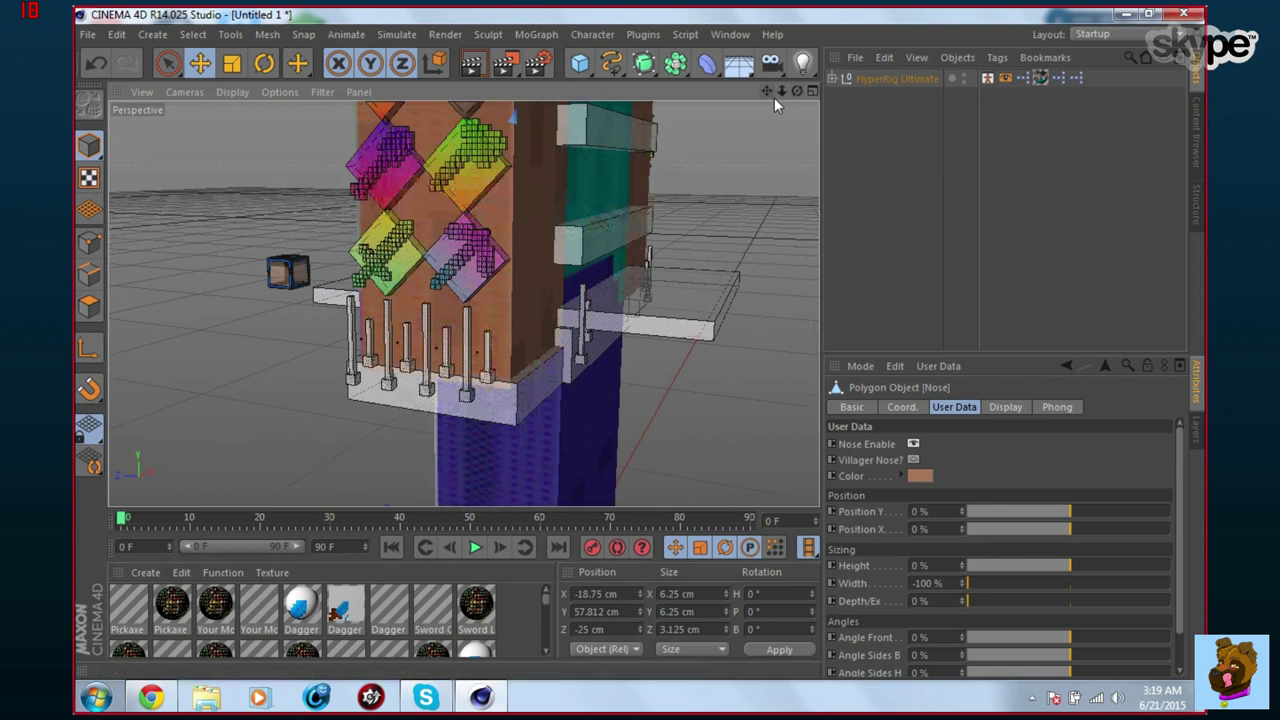
{"action": "mouse_move", "coordinate": [782, 91]}
{"action": "left_mouse_down"}
{"action": "mouse_move", "coordinate": [464, 304]}
{"action": "mouse_move", "coordinate": [782, 91]}
{"action": "left_mouse_up"}
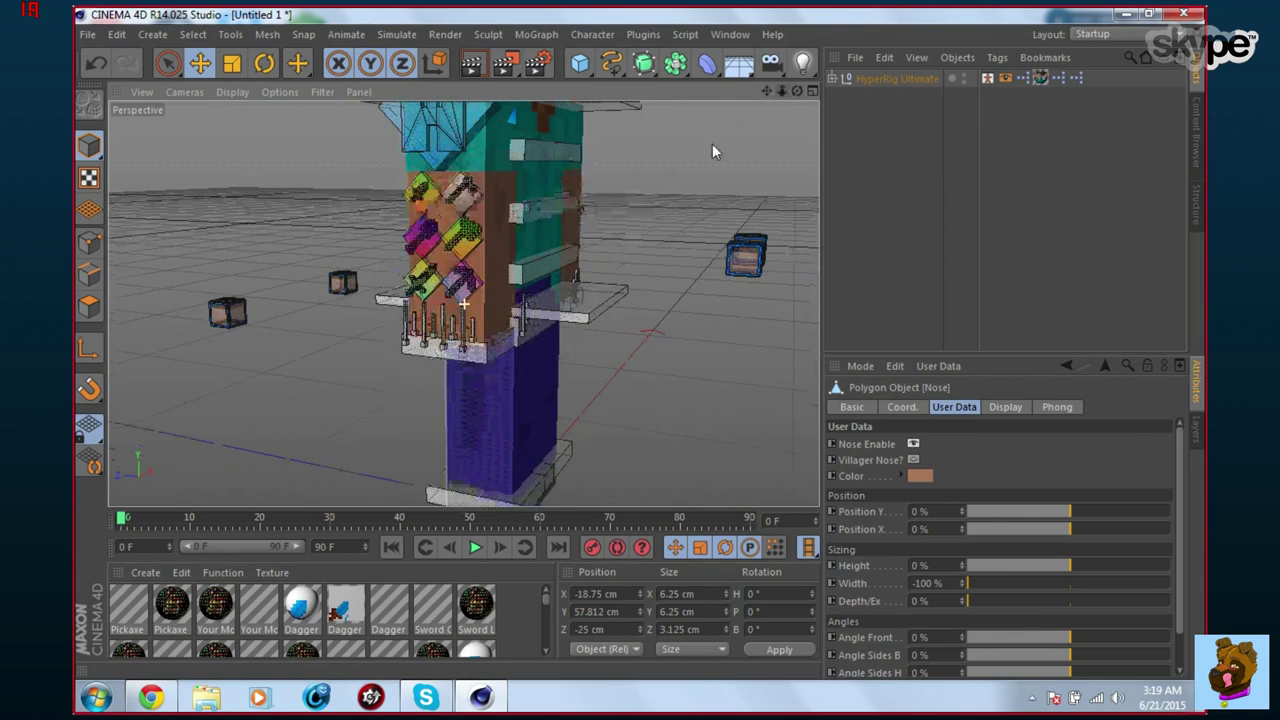
{"action": "left_click", "coordinate": [424, 285]}
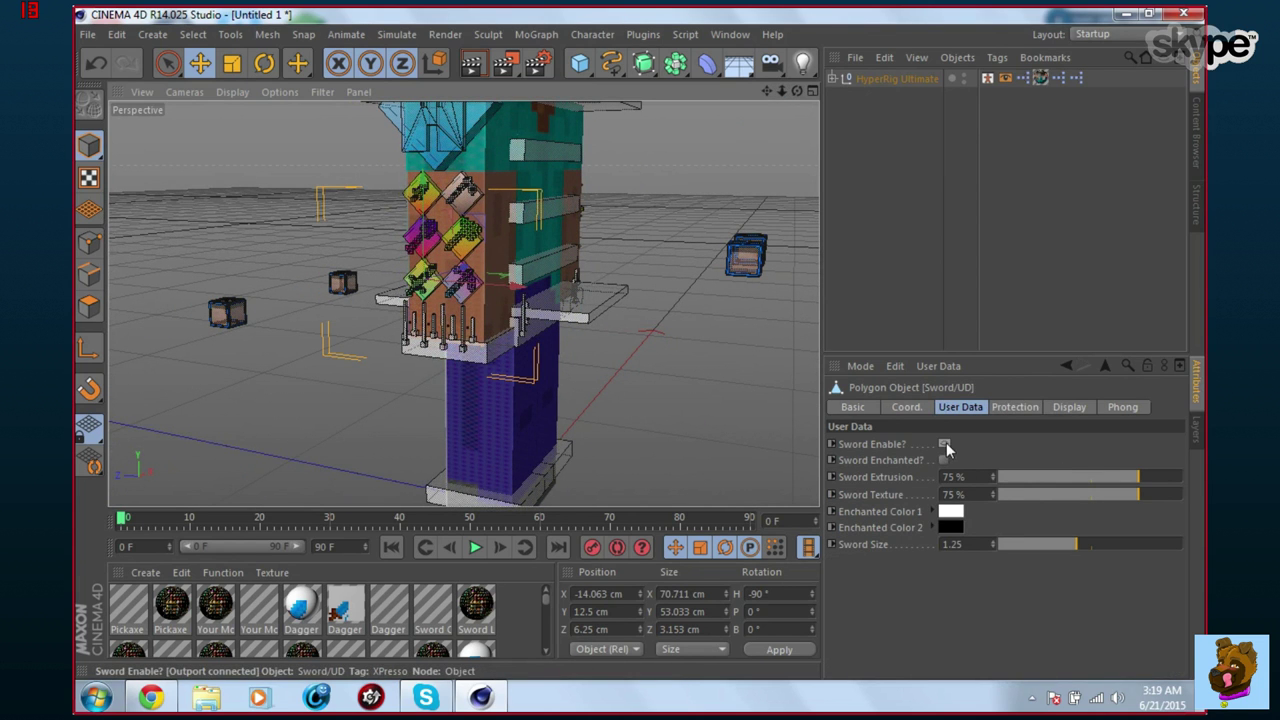
{"action": "left_click", "coordinate": [944, 444]}
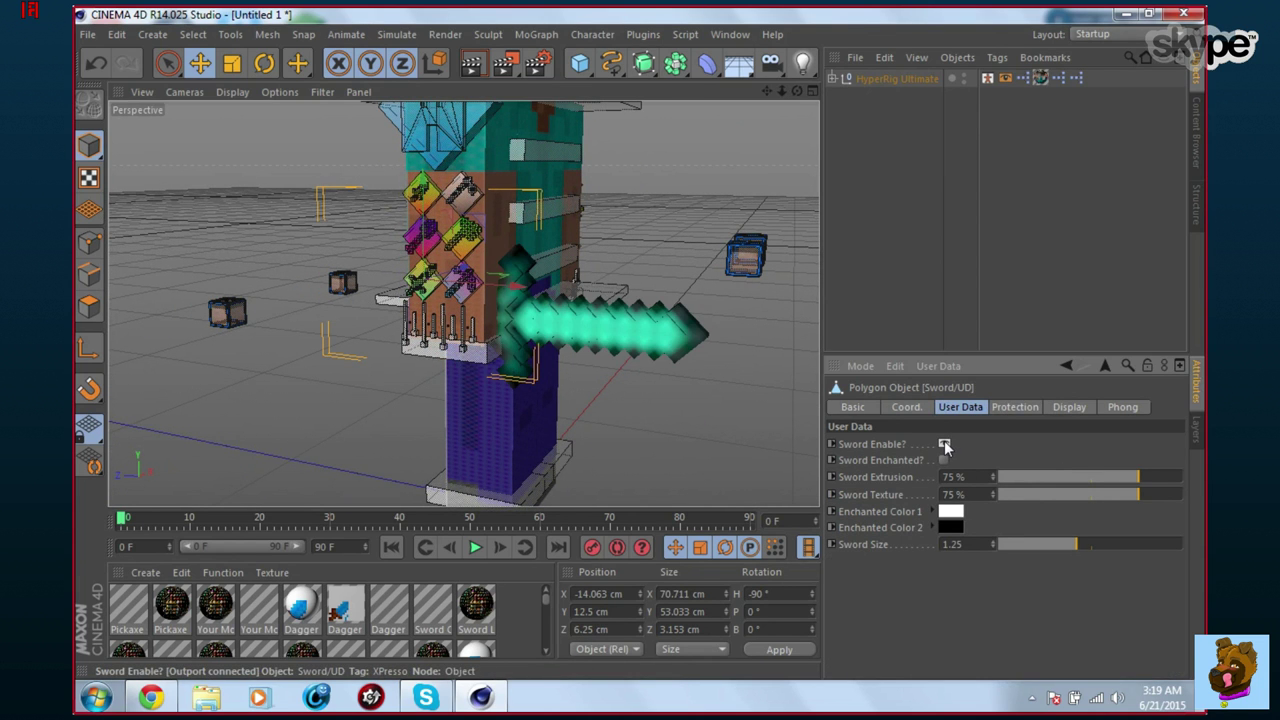
Set the sword's size to 2 and its Sword Texture to 50 %.
{"action": "left_click_drag", "start_coordinate": [973, 543], "coordinate": [572, 528]}
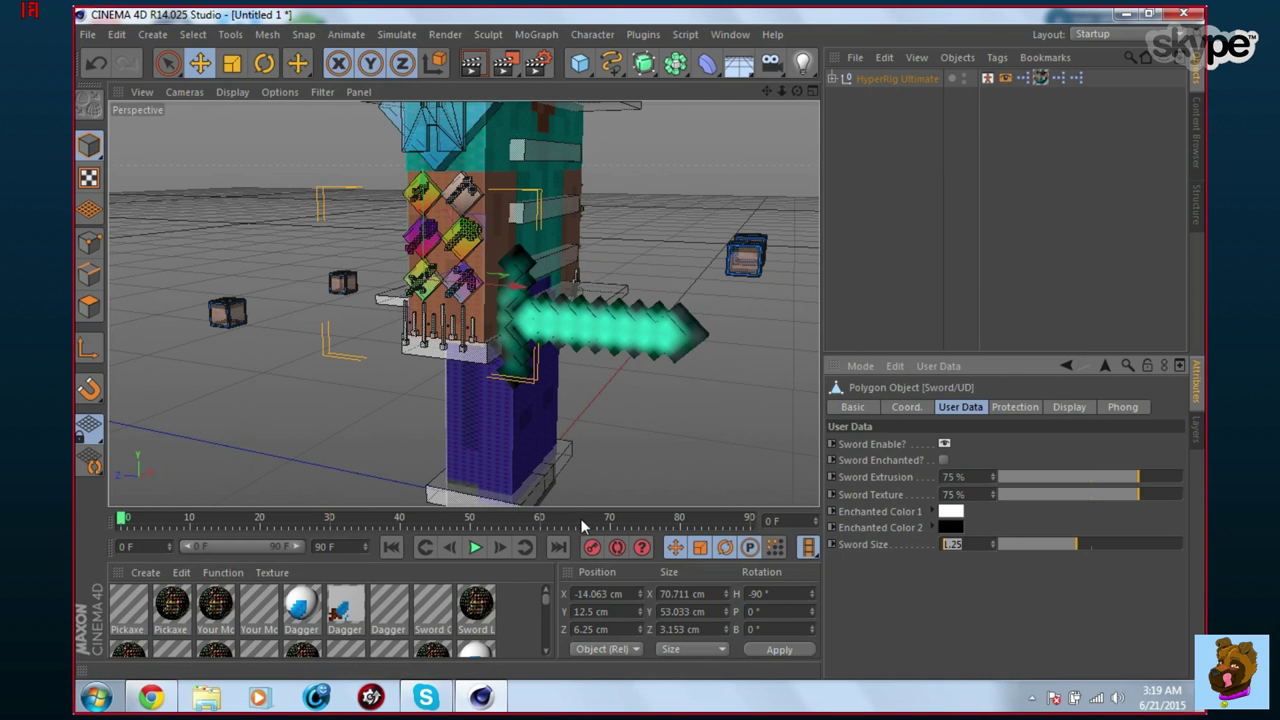
{"action": "key", "text": "Return"}
{"action": "left_click_drag", "start_coordinate": [766, 92], "coordinate": [745, 122]}
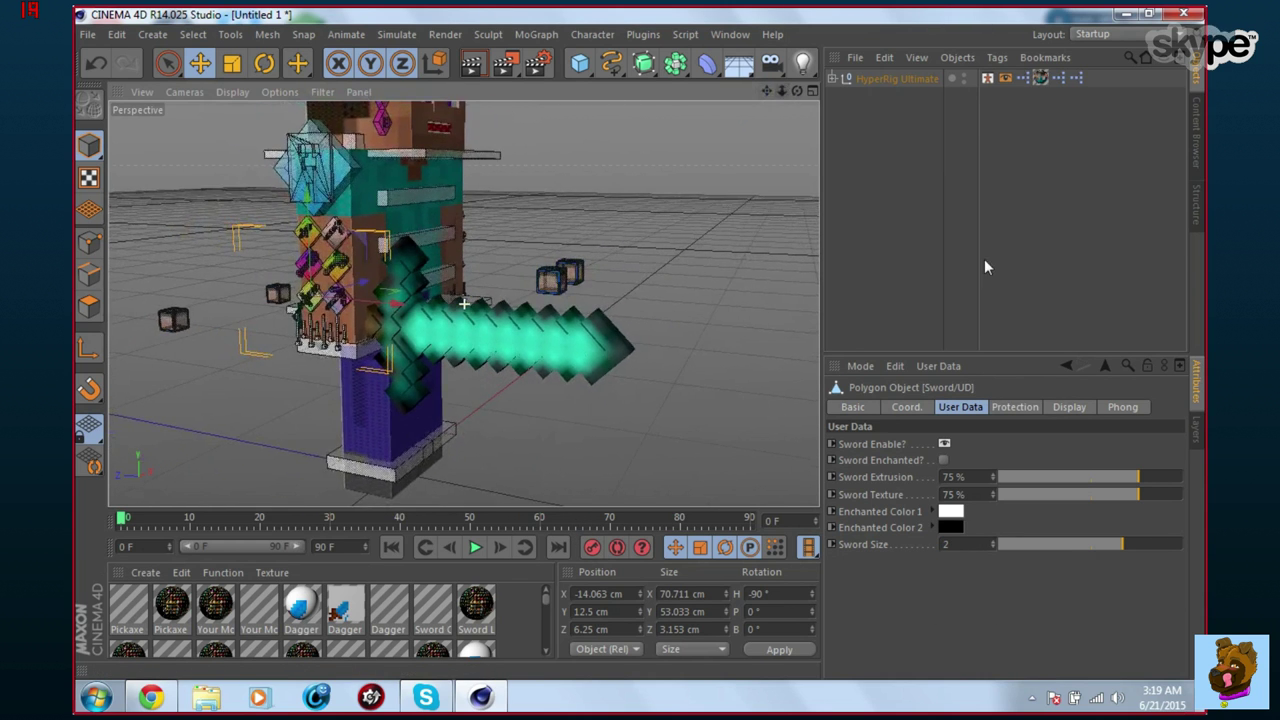
{"action": "left_click_drag", "start_coordinate": [1138, 494], "coordinate": [1094, 494]}
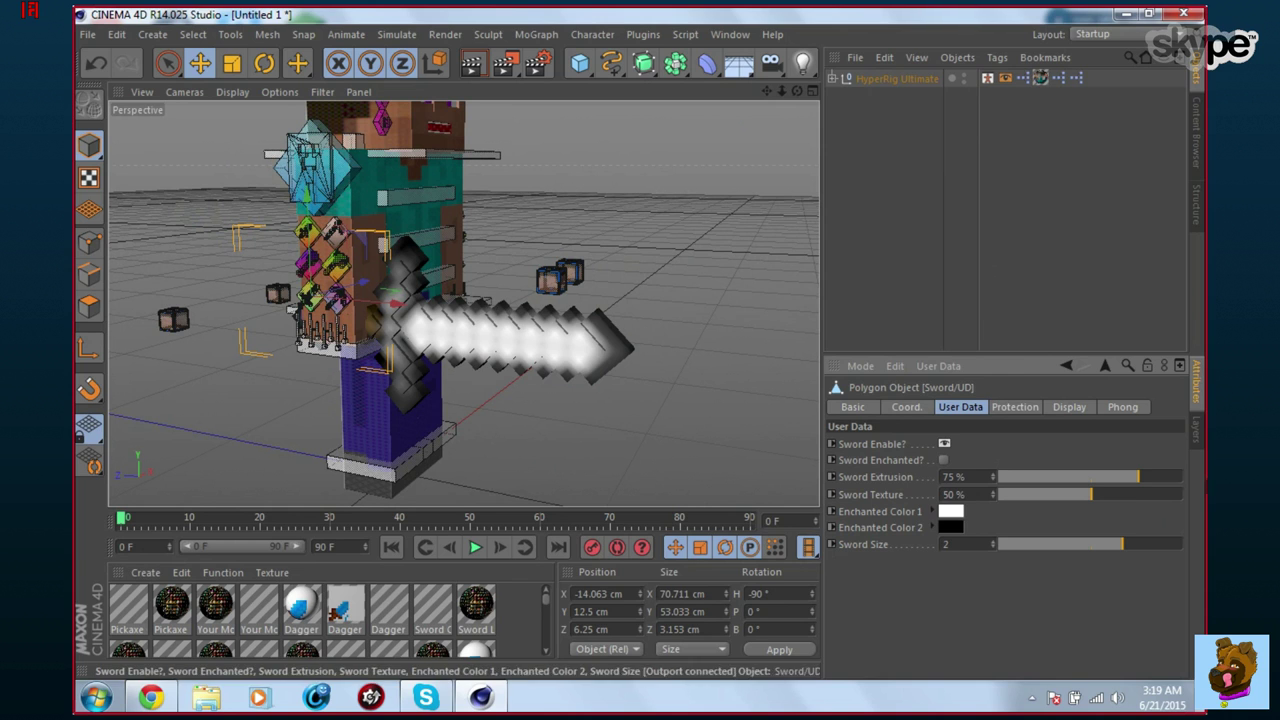
{"action": "mouse_move", "coordinate": [1089, 494]}
{"action": "left_mouse_down"}
{"action": "mouse_move", "coordinate": [1164, 494]}
{"action": "mouse_move", "coordinate": [1087, 494]}
{"action": "left_mouse_up"}
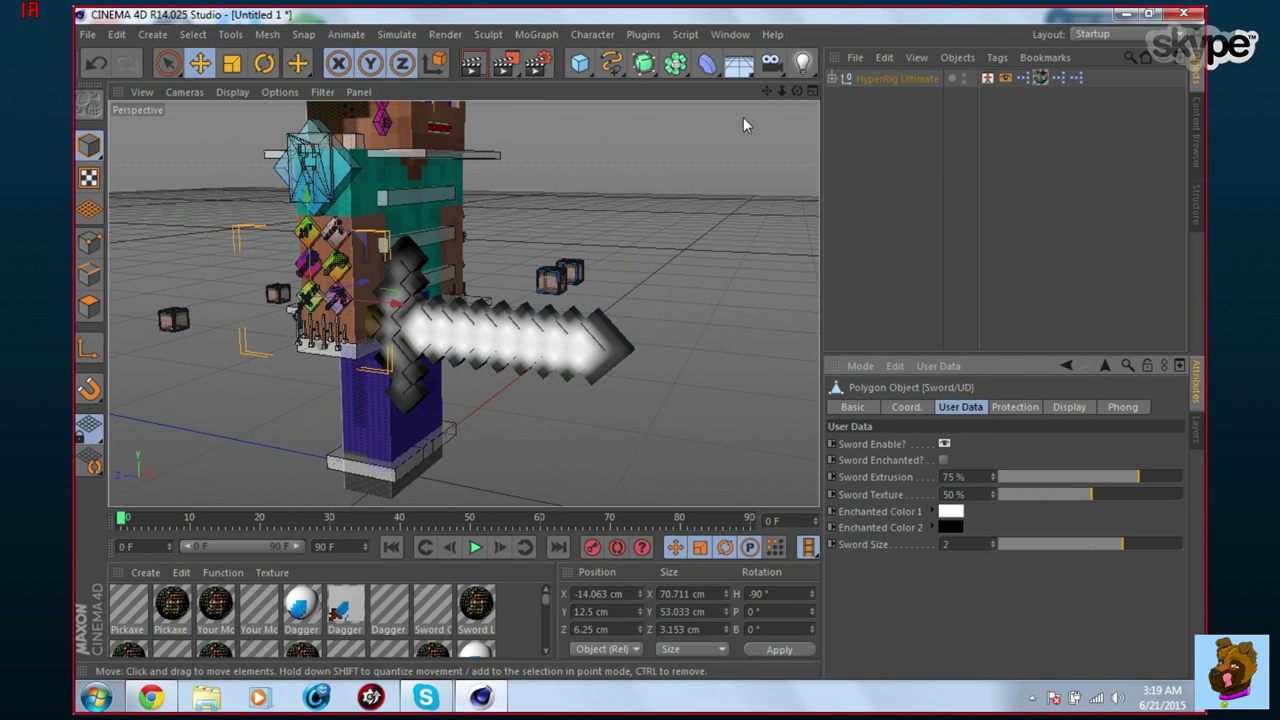
Set the Sword Extrusion to 50 %.
{"action": "left_click_drag", "start_coordinate": [797, 93], "coordinate": [737, 288]}
{"action": "left_click", "coordinate": [1050, 477]}
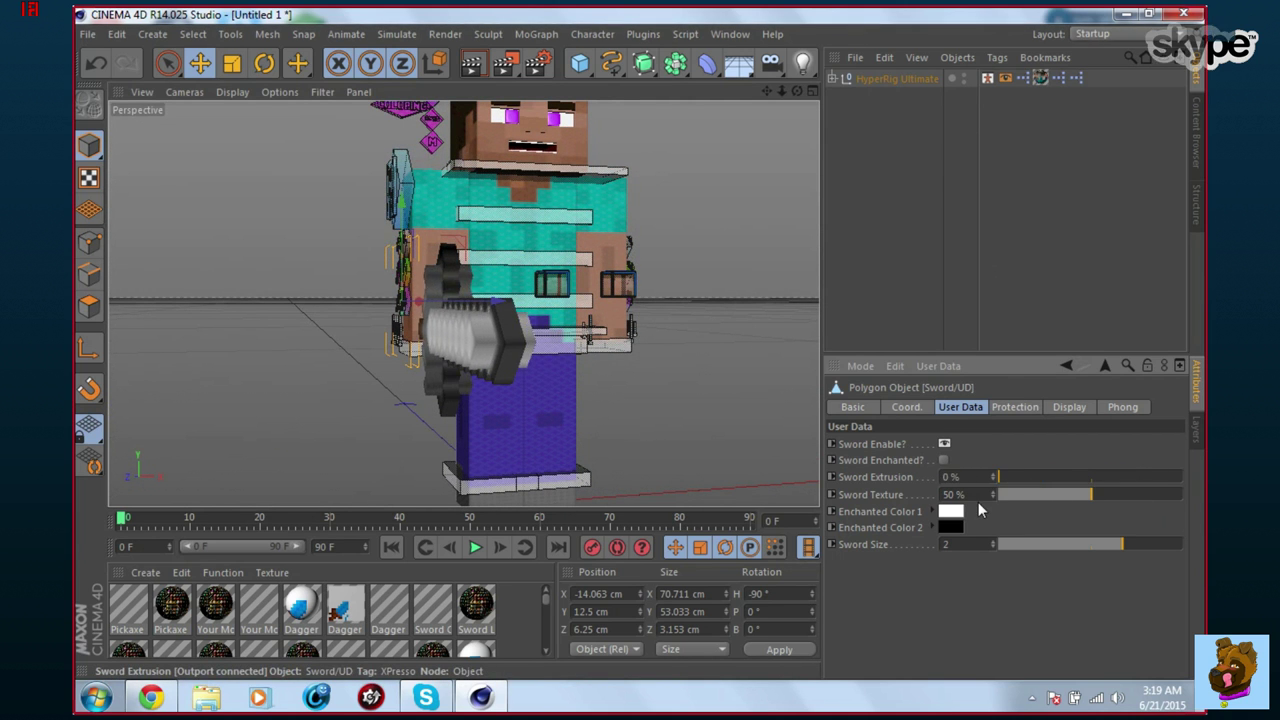
{"action": "left_click", "coordinate": [1077, 477]}
{"action": "type", "text": "5"}
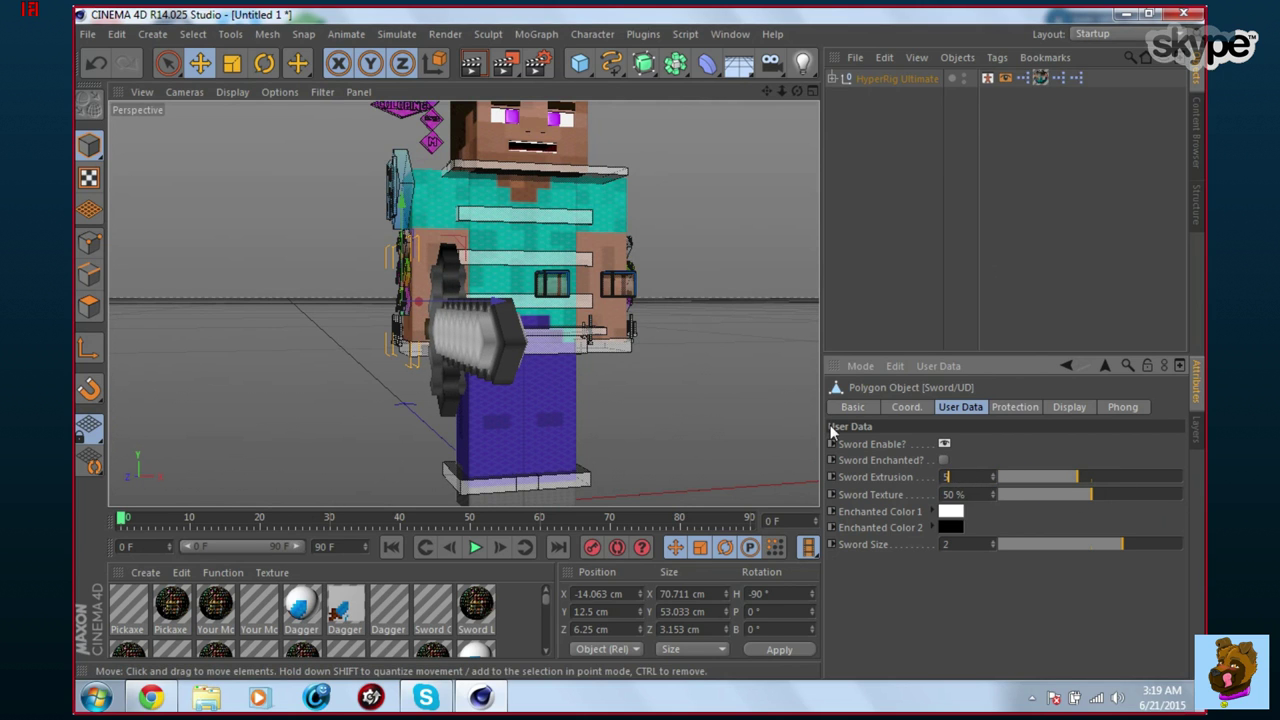
{"action": "type", "text": "0"}
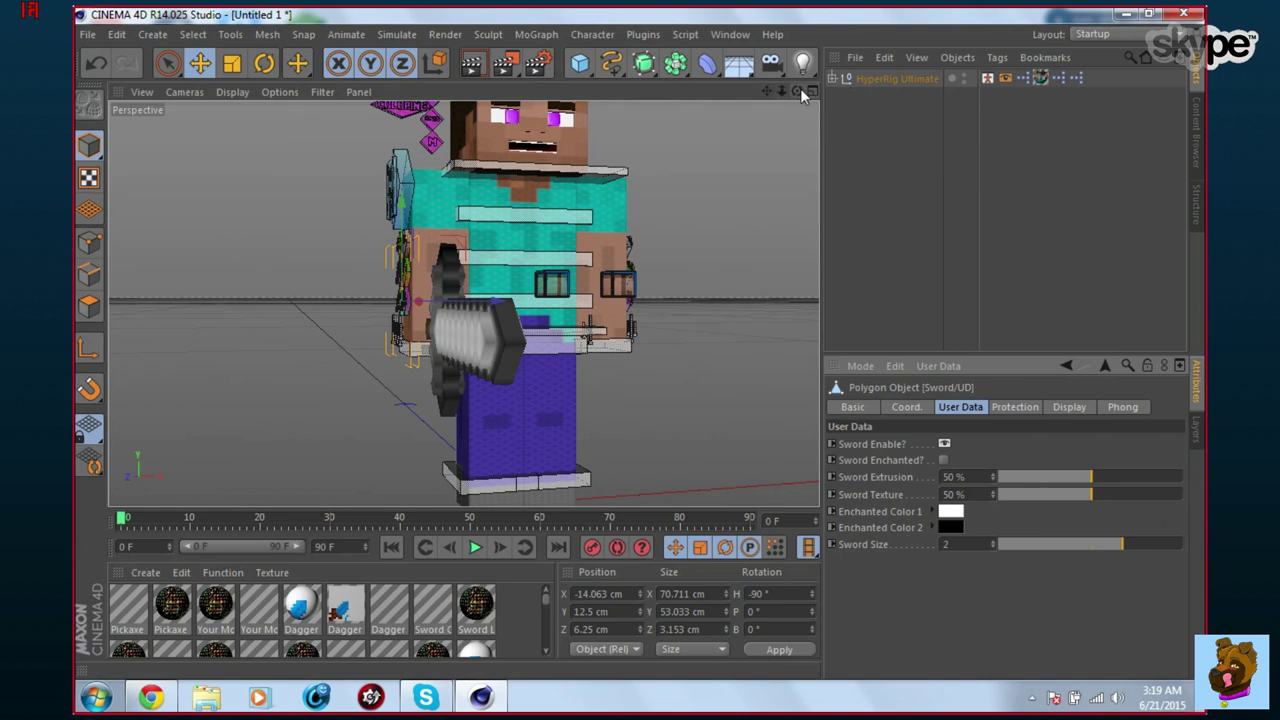
Enable the second layer through its controller above the character's head.
{"action": "left_click_drag", "start_coordinate": [798, 91], "coordinate": [763, 74]}
{"action": "left_click_drag", "start_coordinate": [349, 365], "coordinate": [303, 378], "text": "alt"}
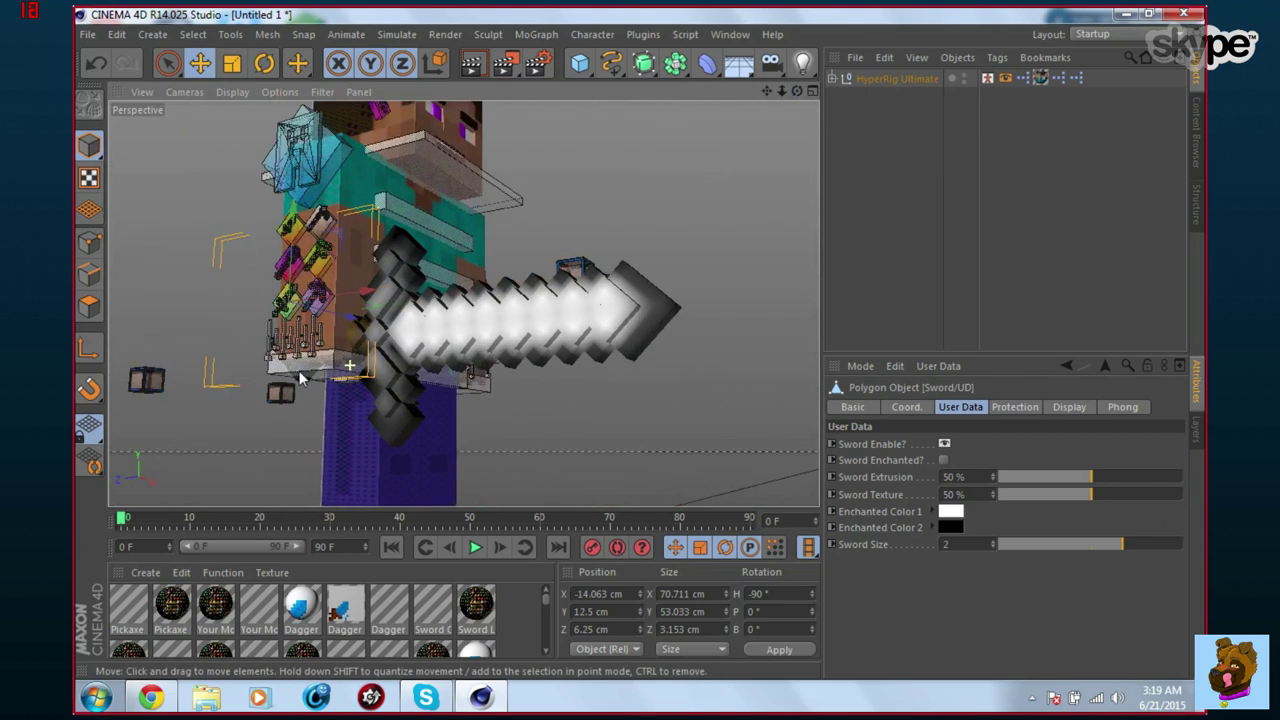
{"action": "scroll", "coordinate": [303, 375], "scroll_direction": "up", "scroll_amount": 3}
{"action": "scroll", "coordinate": [770, 110], "scroll_direction": "up", "scroll_amount": 1}
{"action": "left_click_drag", "start_coordinate": [766, 90], "coordinate": [645, 154]}
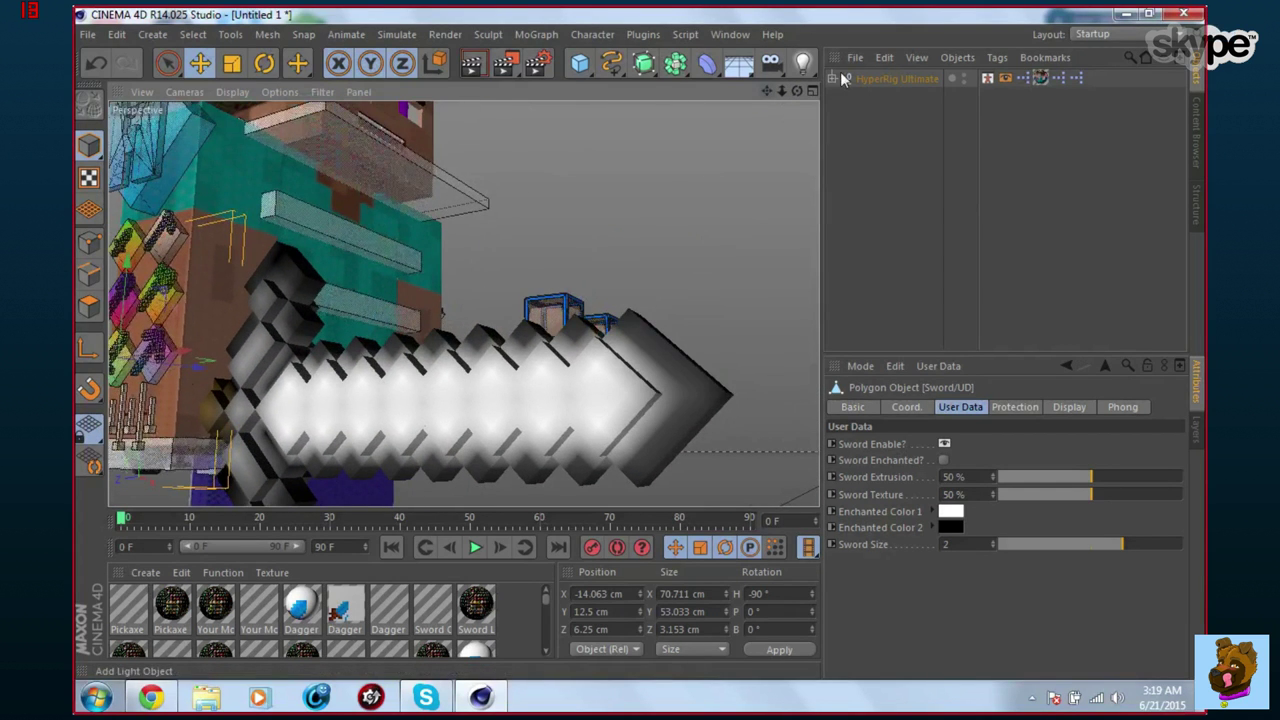
{"action": "left_click_drag", "start_coordinate": [797, 91], "coordinate": [813, 112]}
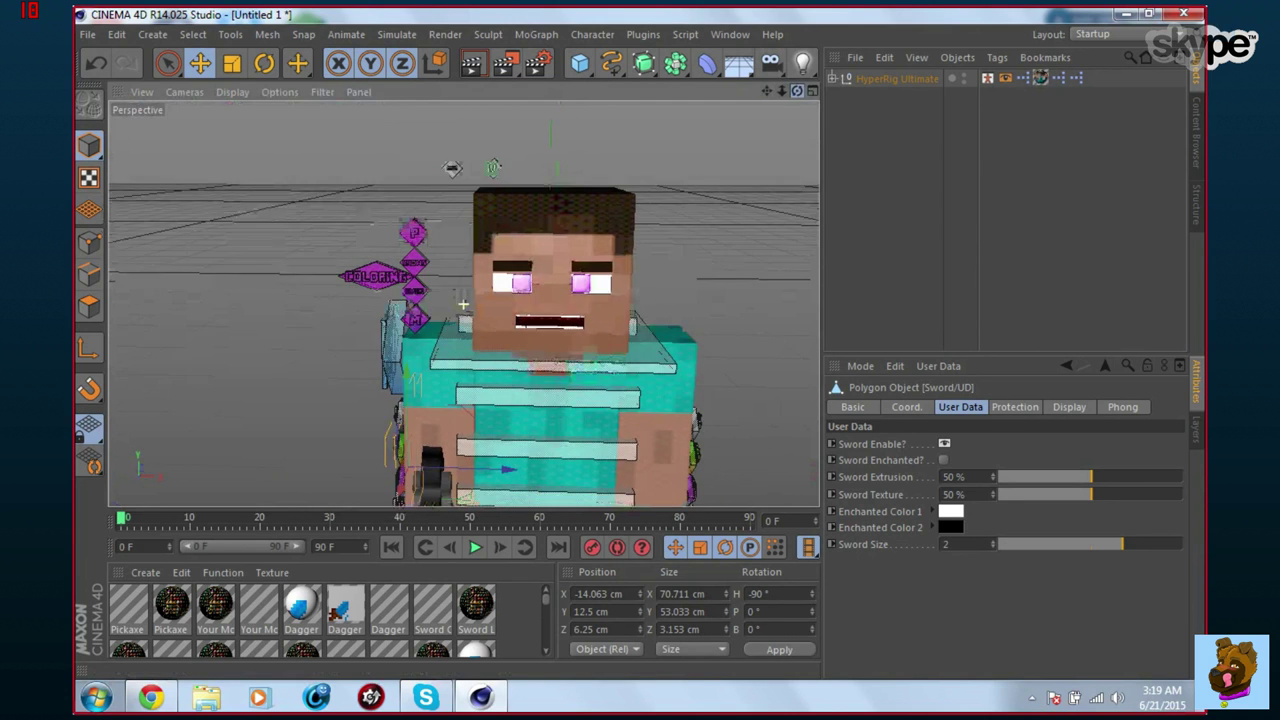
{"action": "left_click", "coordinate": [489, 168]}
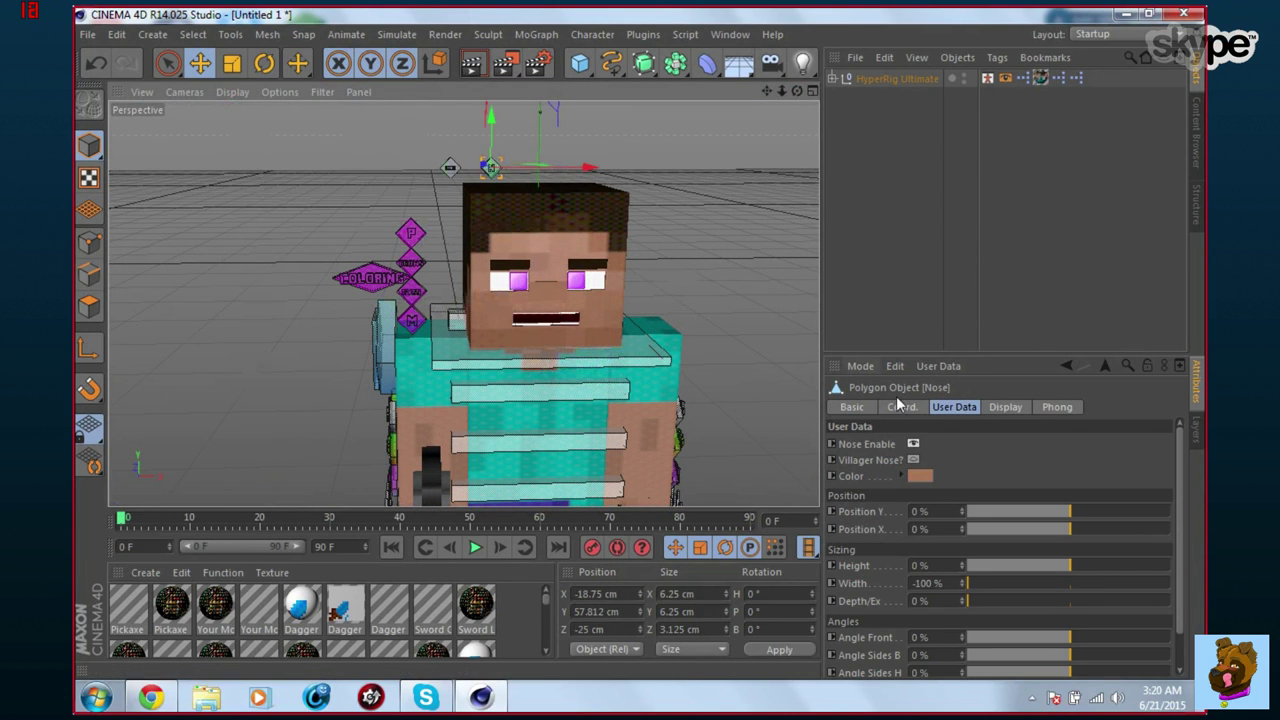
{"action": "left_click", "coordinate": [449, 168]}
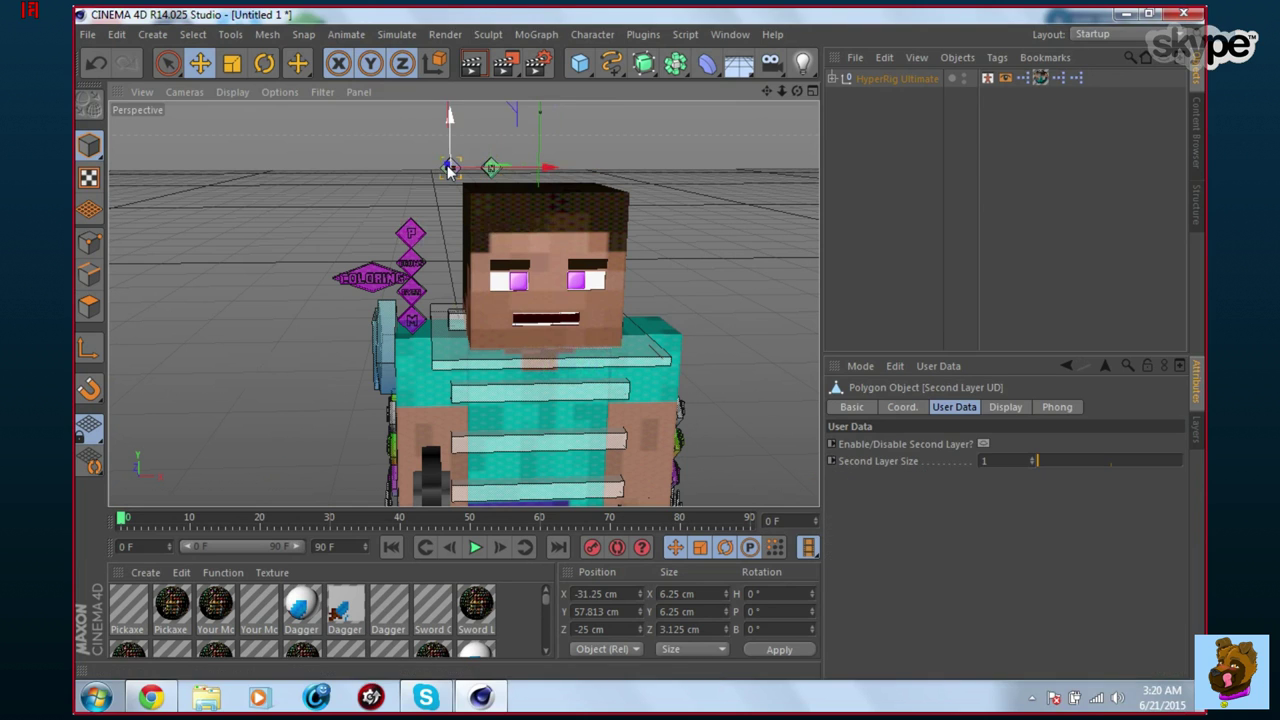
{"action": "left_click", "coordinate": [983, 443]}
Examine the user data of the pupil, eyebrow, eye and coloring controllers beside the head.
{"action": "left_click", "coordinate": [412, 233]}
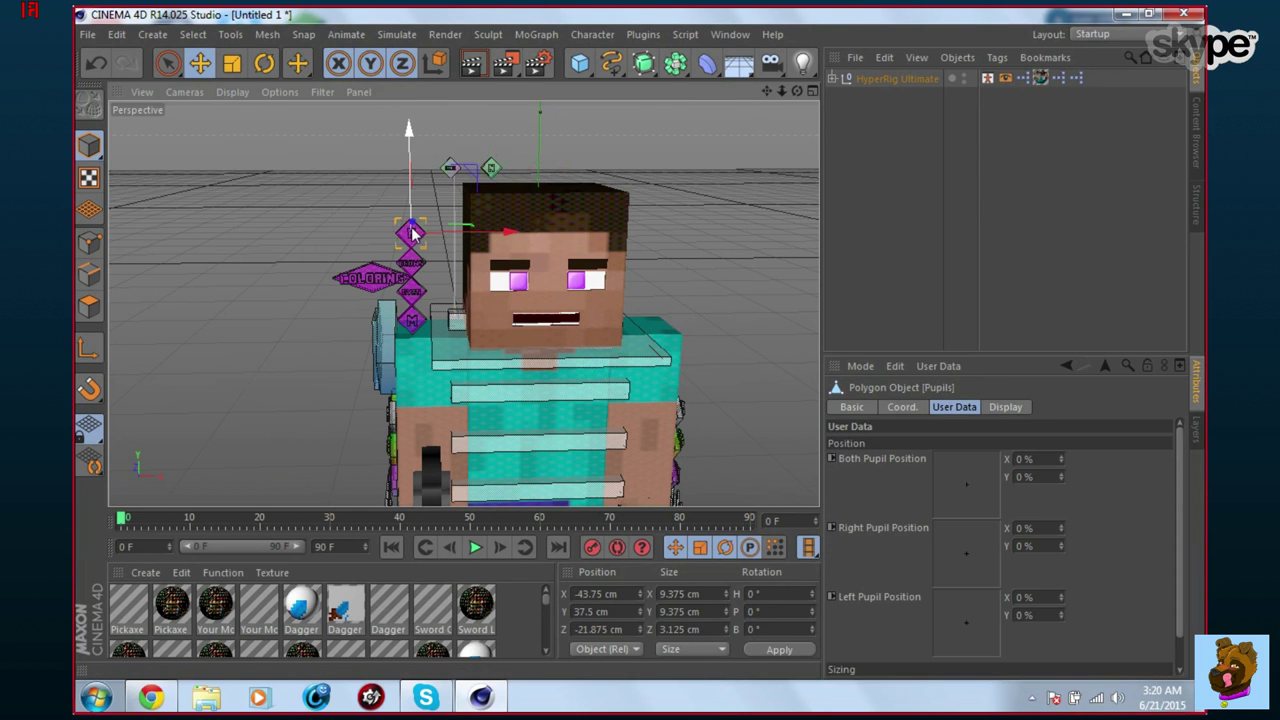
{"action": "left_click_drag", "start_coordinate": [782, 91], "coordinate": [828, 91]}
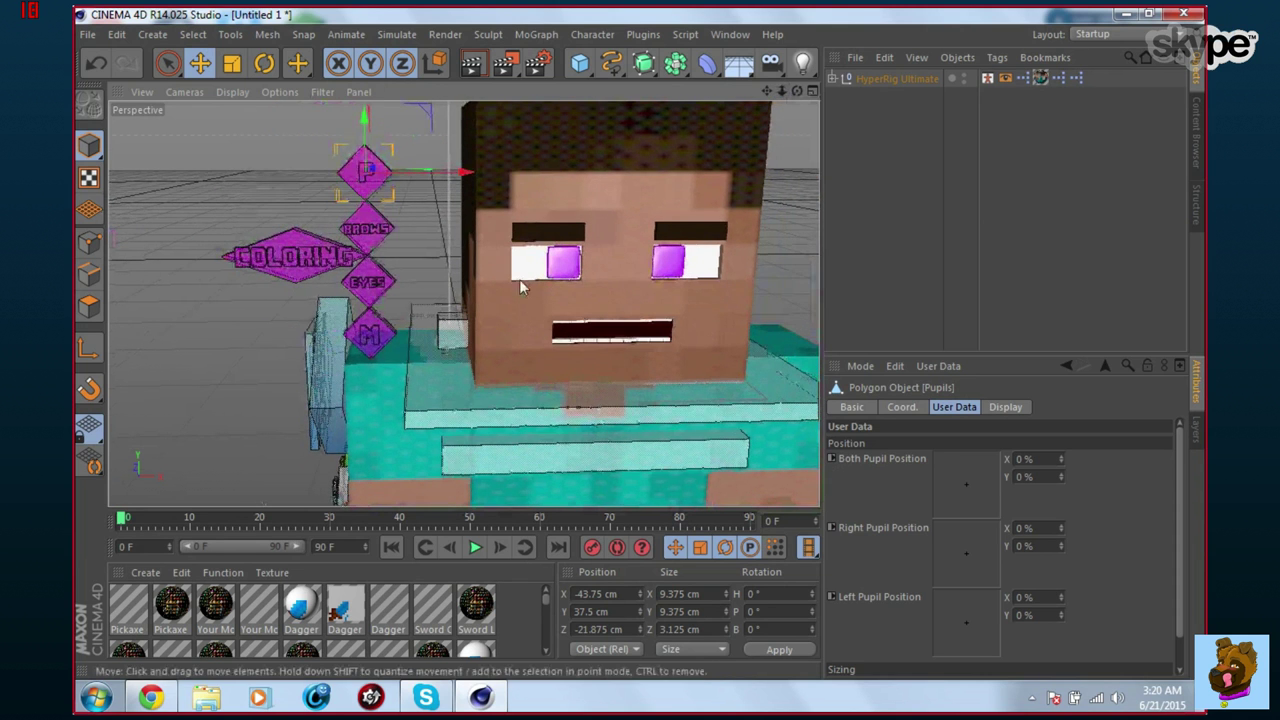
{"action": "left_click", "coordinate": [364, 238]}
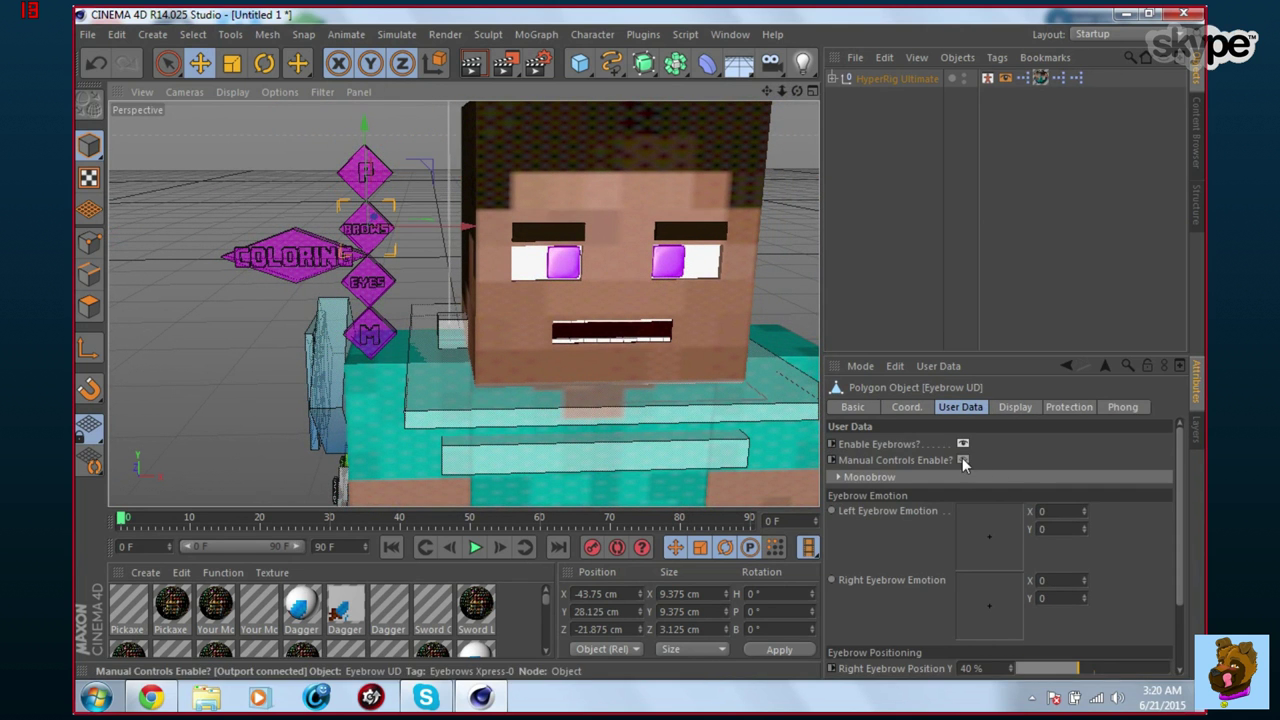
{"action": "left_click", "coordinate": [963, 444]}
{"action": "left_click", "coordinate": [963, 444]}
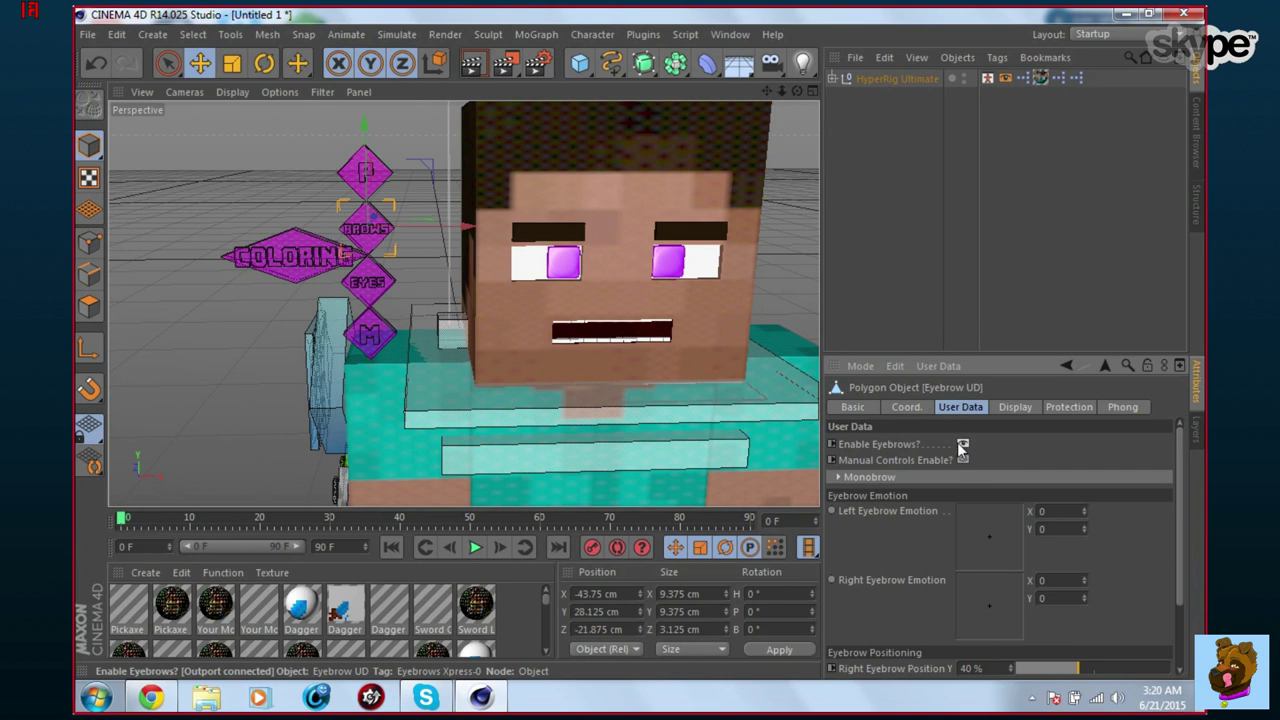
{"action": "left_click", "coordinate": [372, 284]}
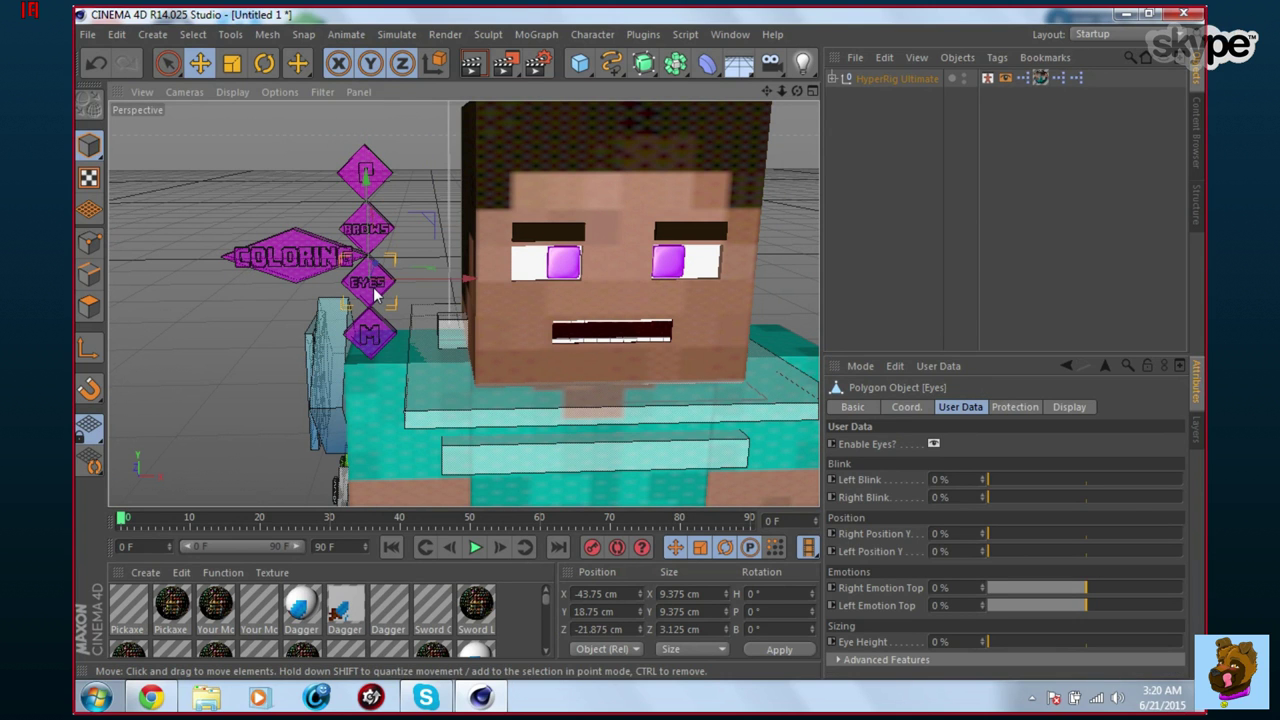
{"action": "left_click", "coordinate": [285, 259]}
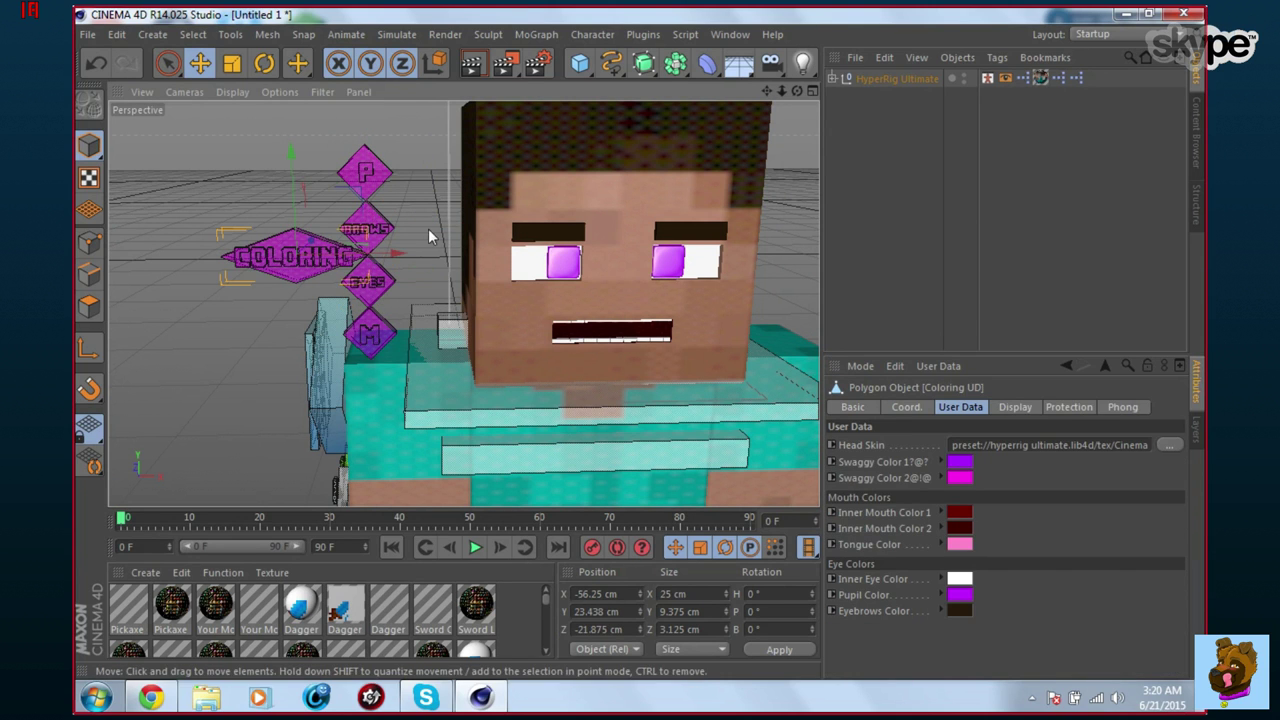
Load the download(1) image from the Pictures library's Minecraft folder as the HyperRig Ultimate skin/texture file.
{"action": "left_click_drag", "start_coordinate": [782, 91], "coordinate": [660, 91]}
{"action": "left_click_drag", "start_coordinate": [767, 91], "coordinate": [673, 46]}
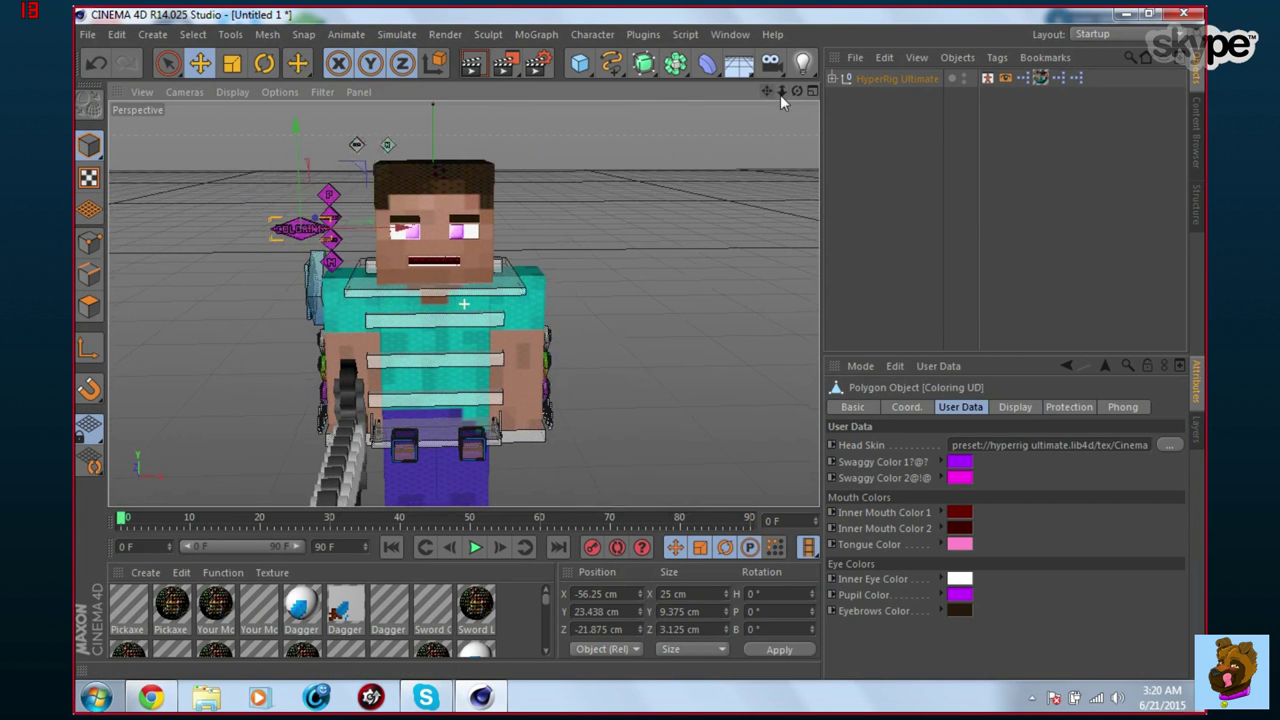
{"action": "left_click_drag", "start_coordinate": [797, 91], "coordinate": [838, 73]}
{"action": "left_click", "coordinate": [881, 120]}
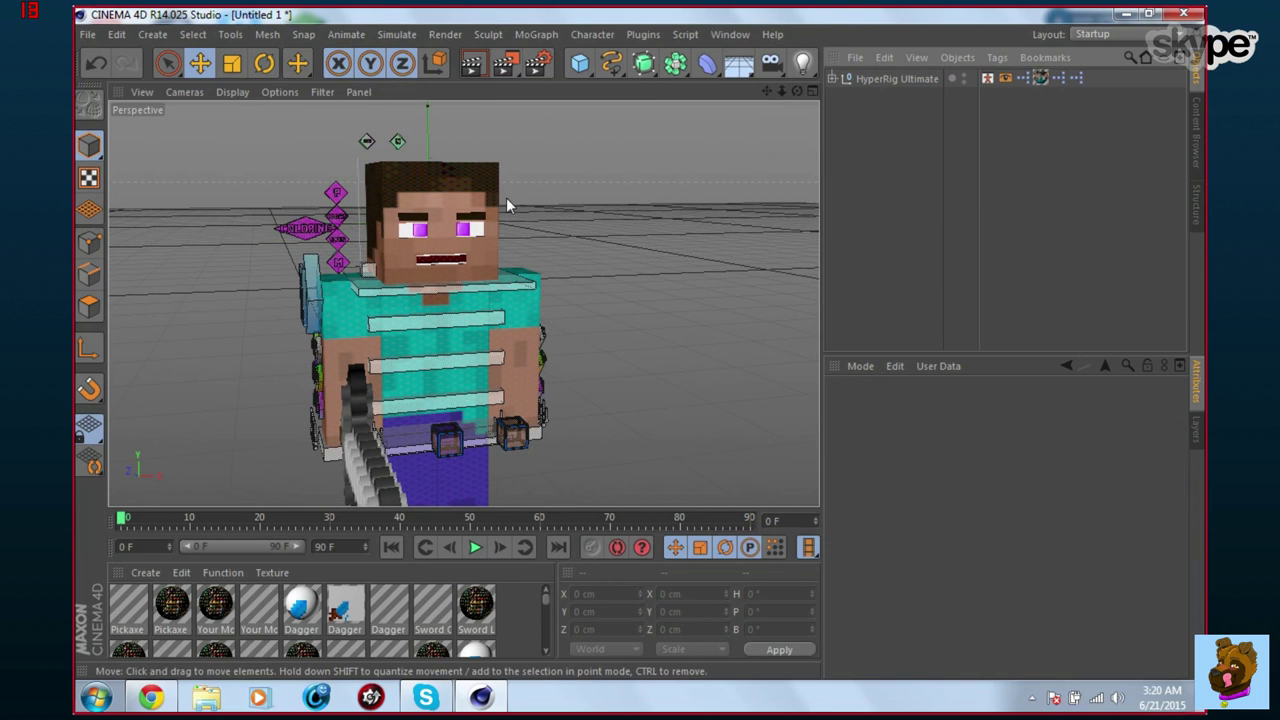
{"action": "left_click", "coordinate": [890, 79]}
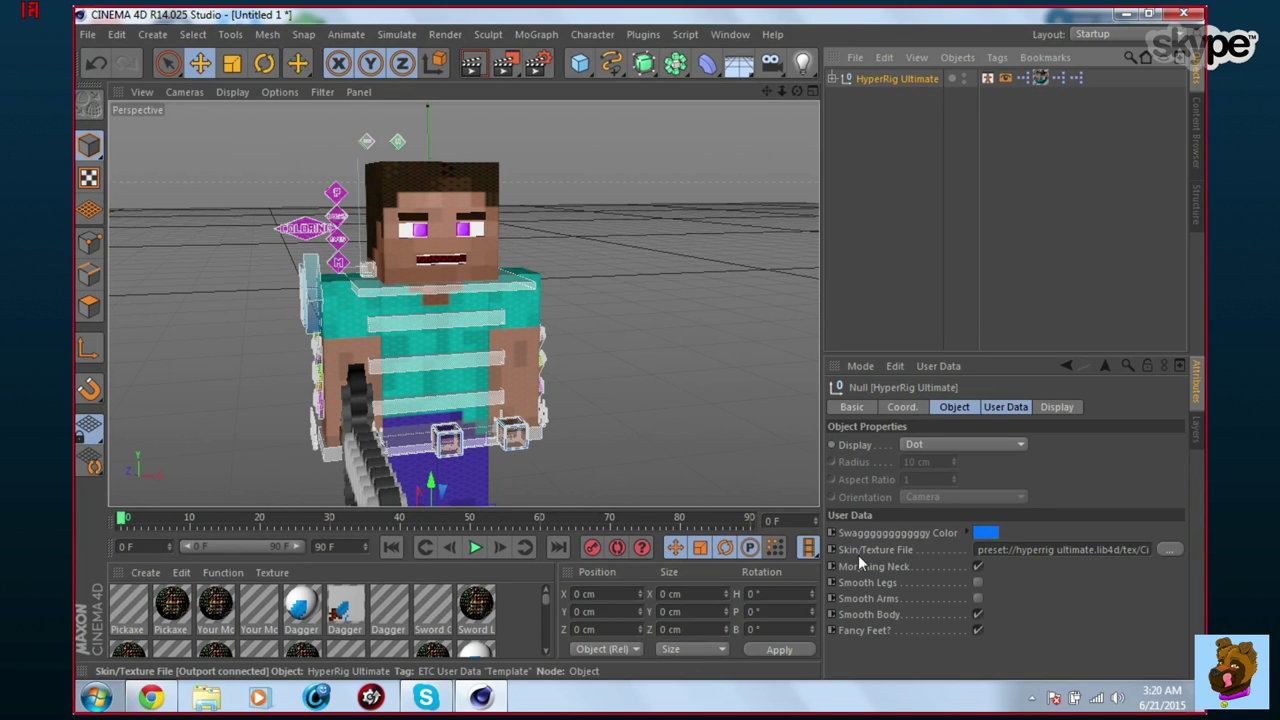
{"action": "left_click", "coordinate": [1168, 549]}
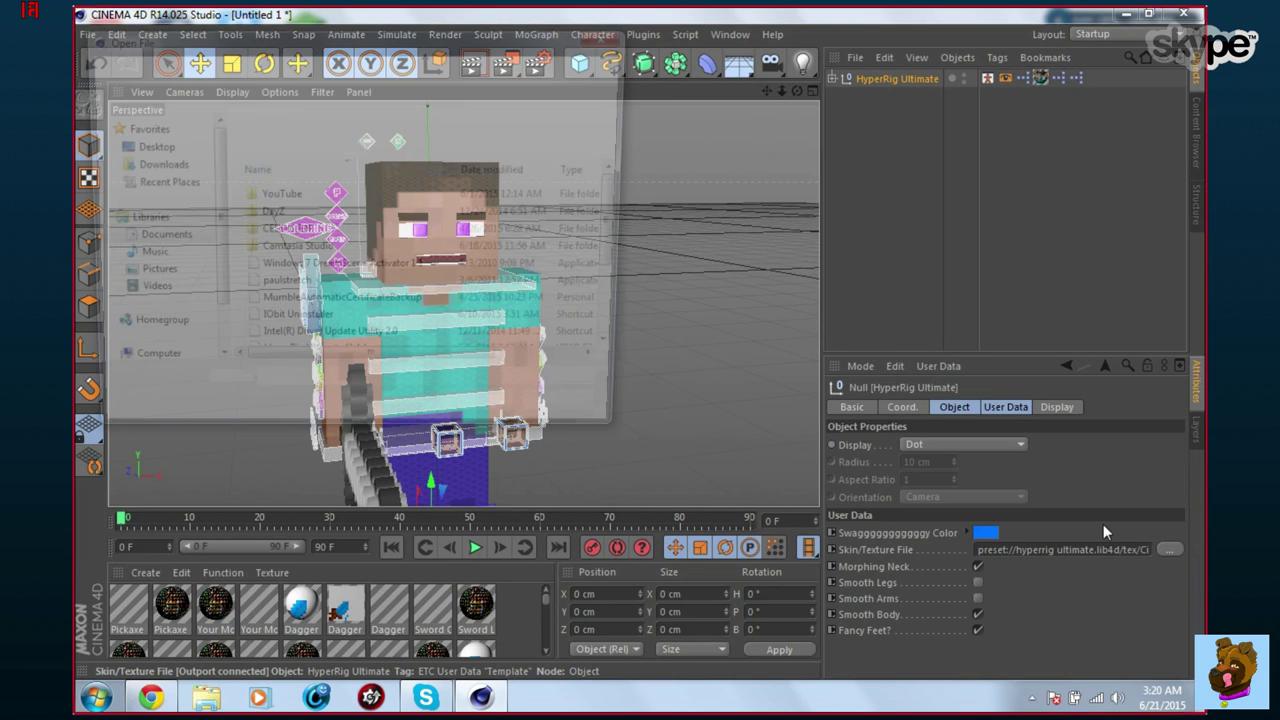
{"action": "left_click", "coordinate": [152, 165]}
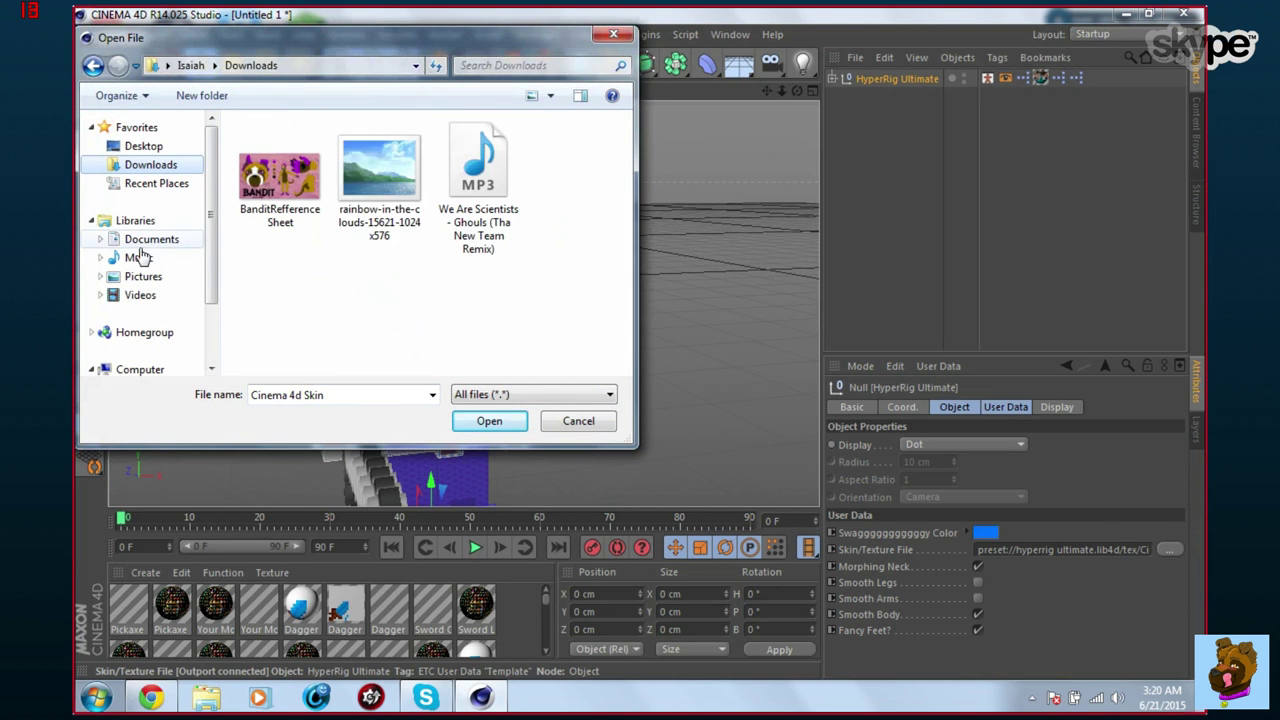
{"action": "left_click", "coordinate": [143, 276]}
{"action": "double_click", "coordinate": [565, 205]}
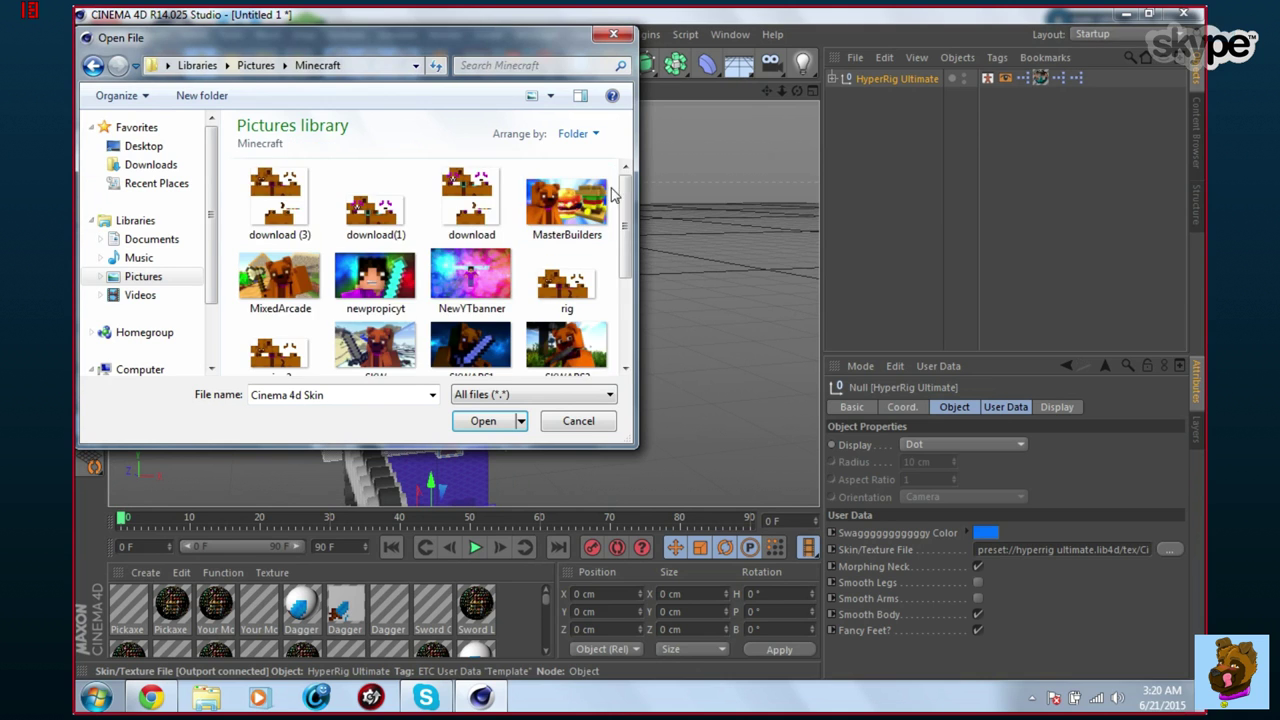
{"action": "scroll", "coordinate": [626, 190], "scroll_direction": "down", "scroll_amount": 2}
{"action": "scroll", "coordinate": [626, 190], "scroll_direction": "up", "scroll_amount": 2}
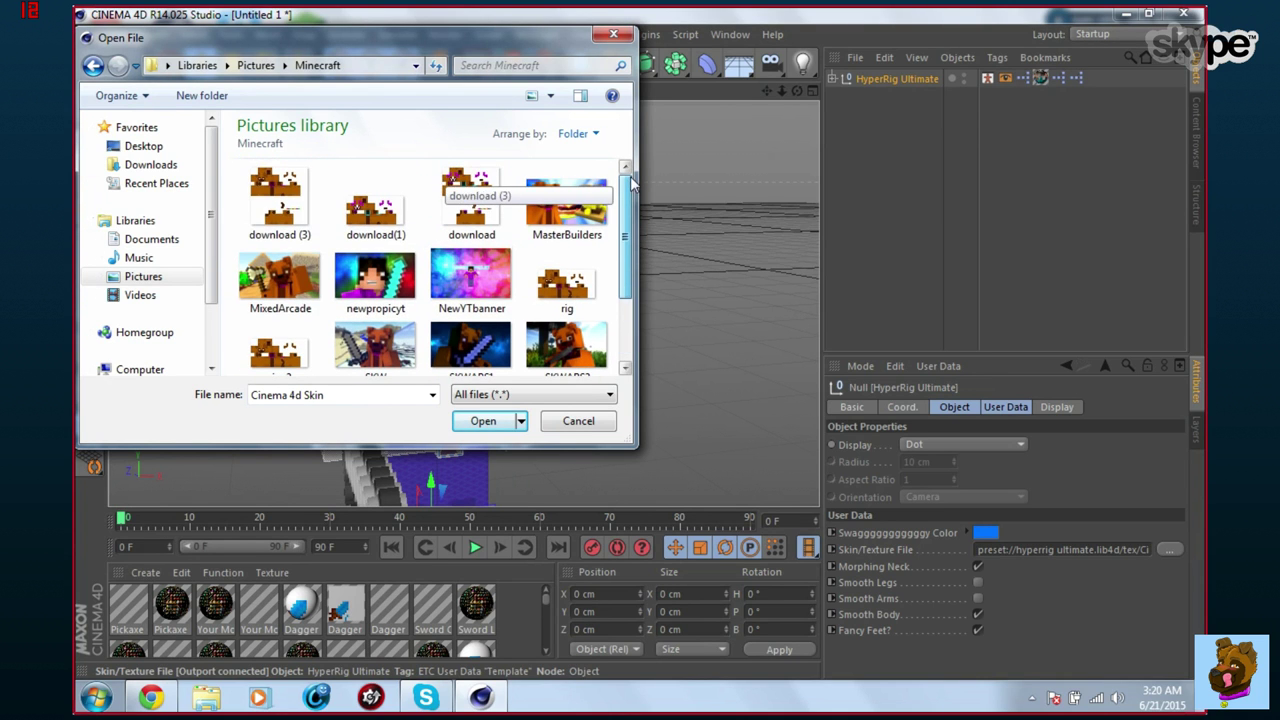
{"action": "double_click", "coordinate": [395, 215]}
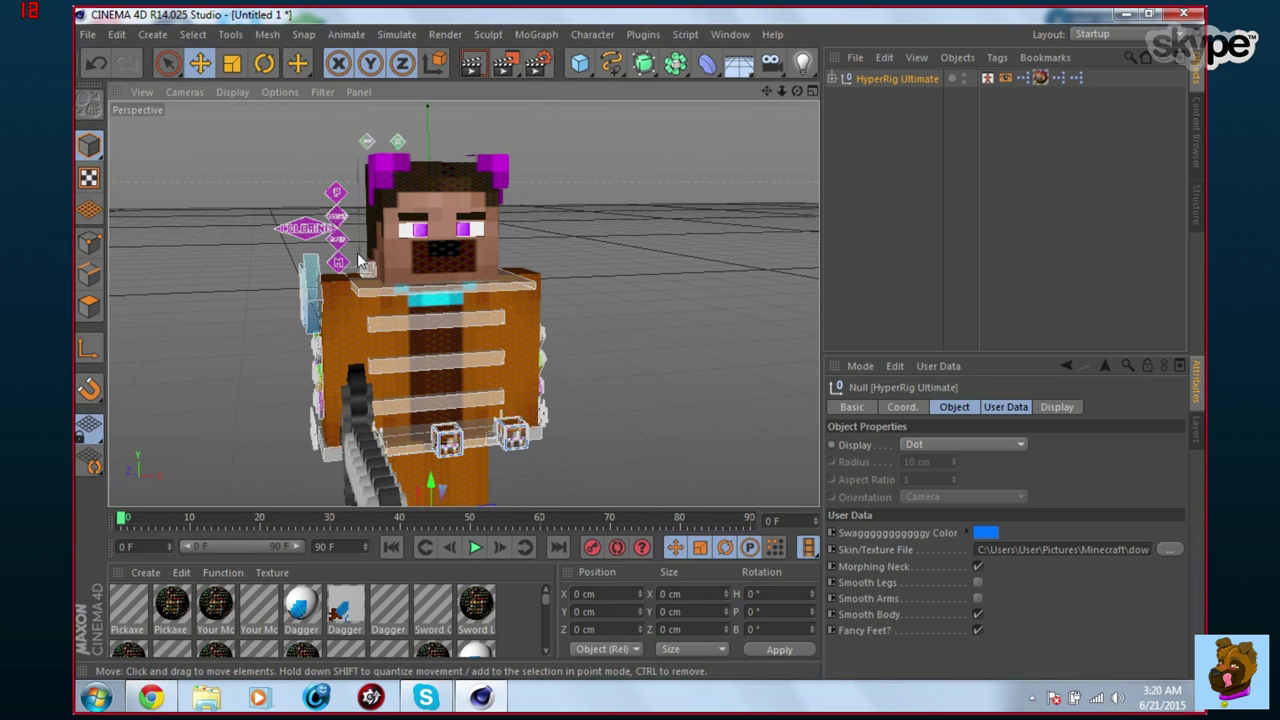
Load the same download(1) image as the Head Skin of the Coloring controller.
{"action": "right_click_drag", "start_coordinate": [357, 252], "coordinate": [536, 239], "text": "alt"}
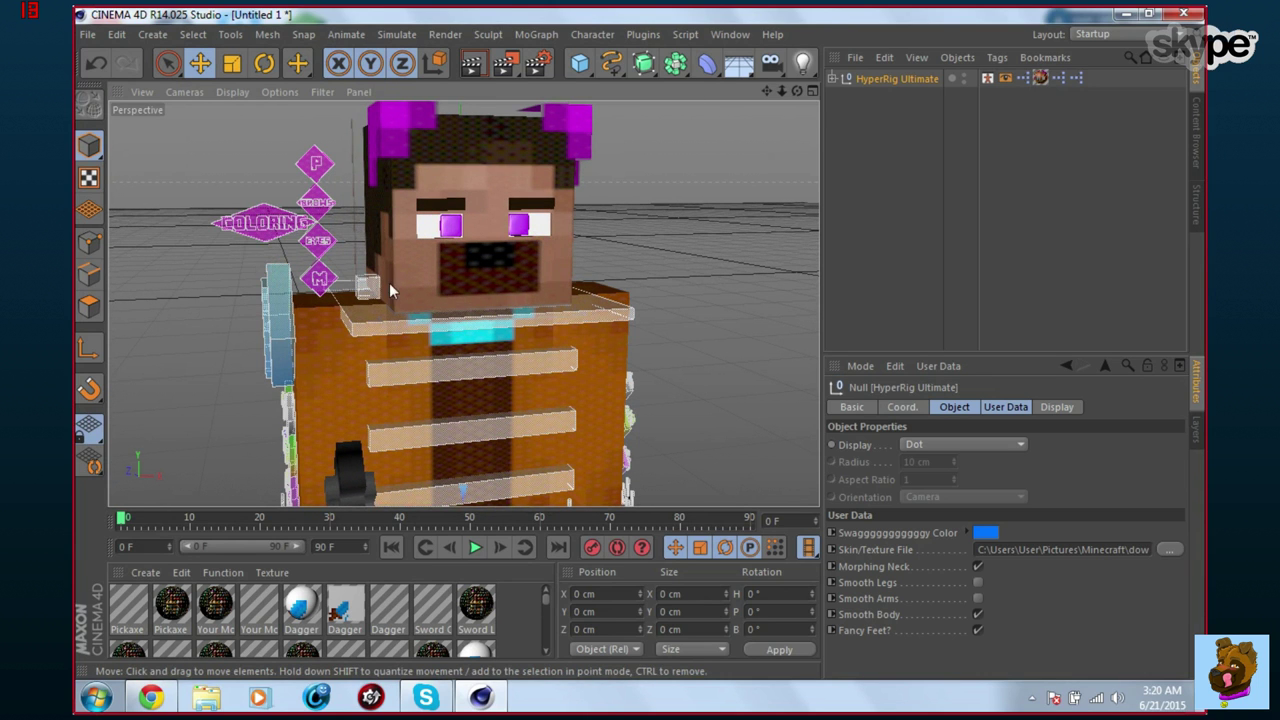
{"action": "left_click", "coordinate": [260, 228]}
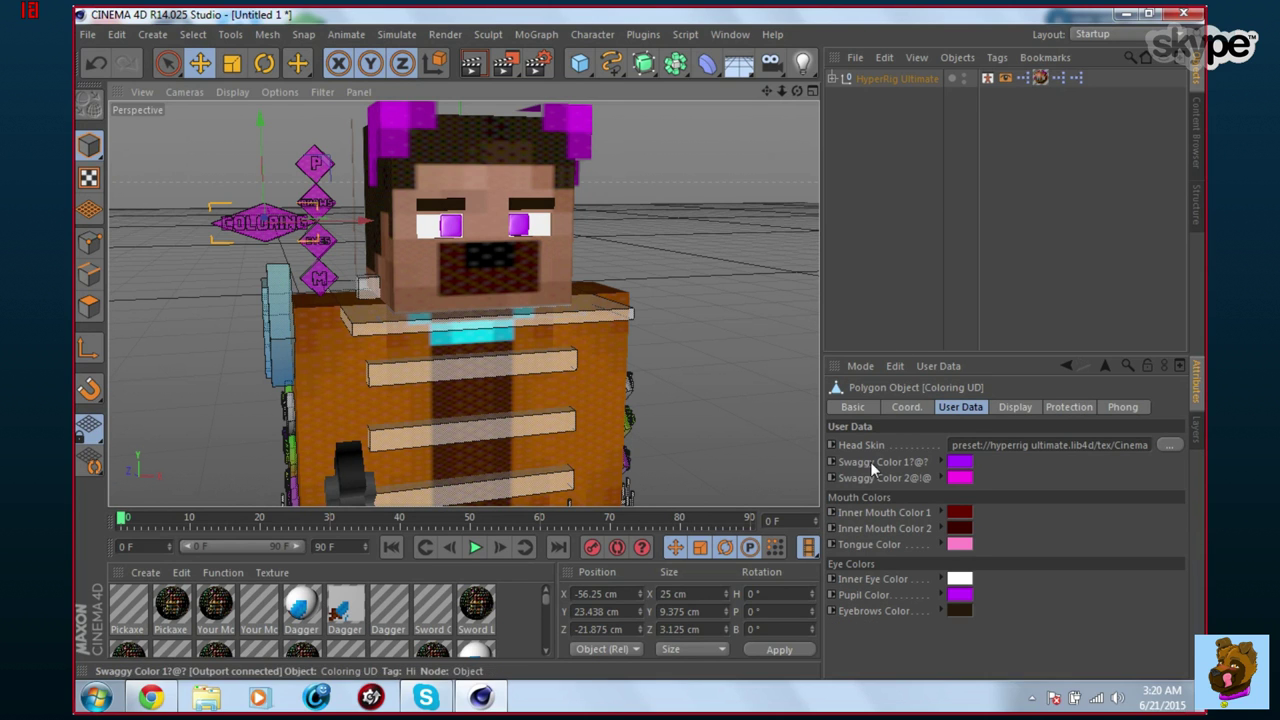
{"action": "left_click", "coordinate": [1169, 444]}
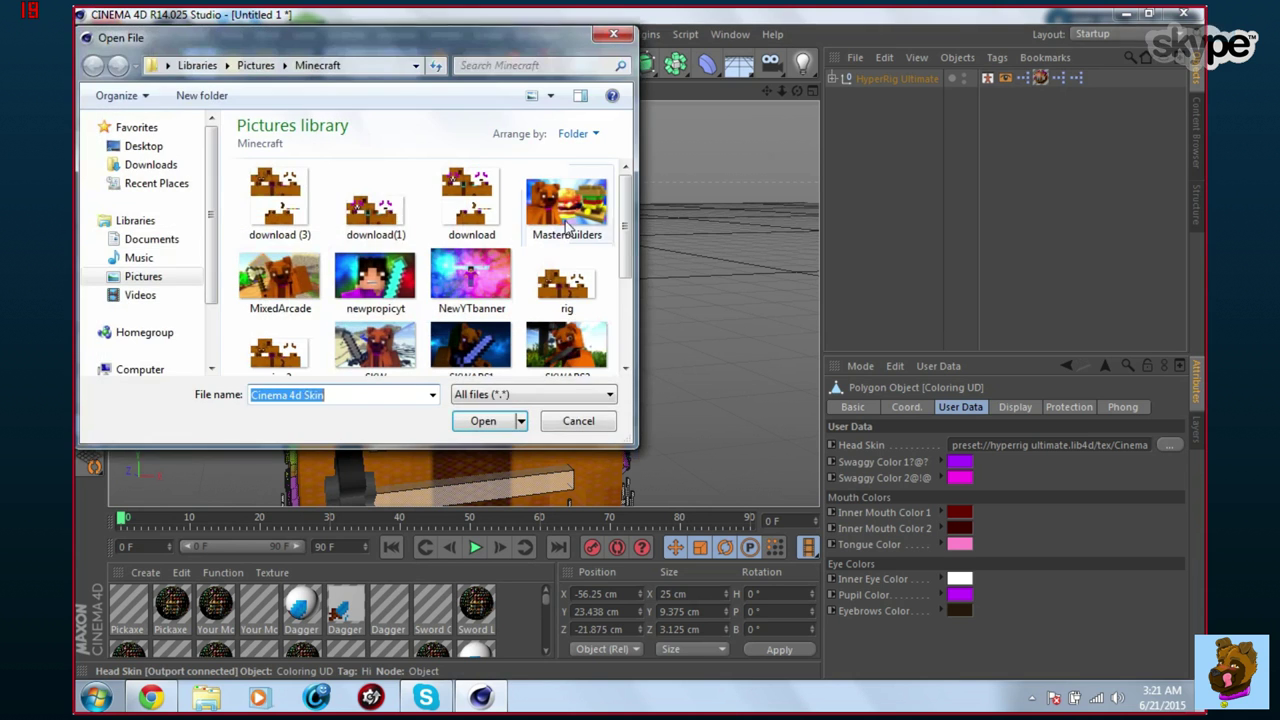
{"action": "double_click", "coordinate": [382, 207]}
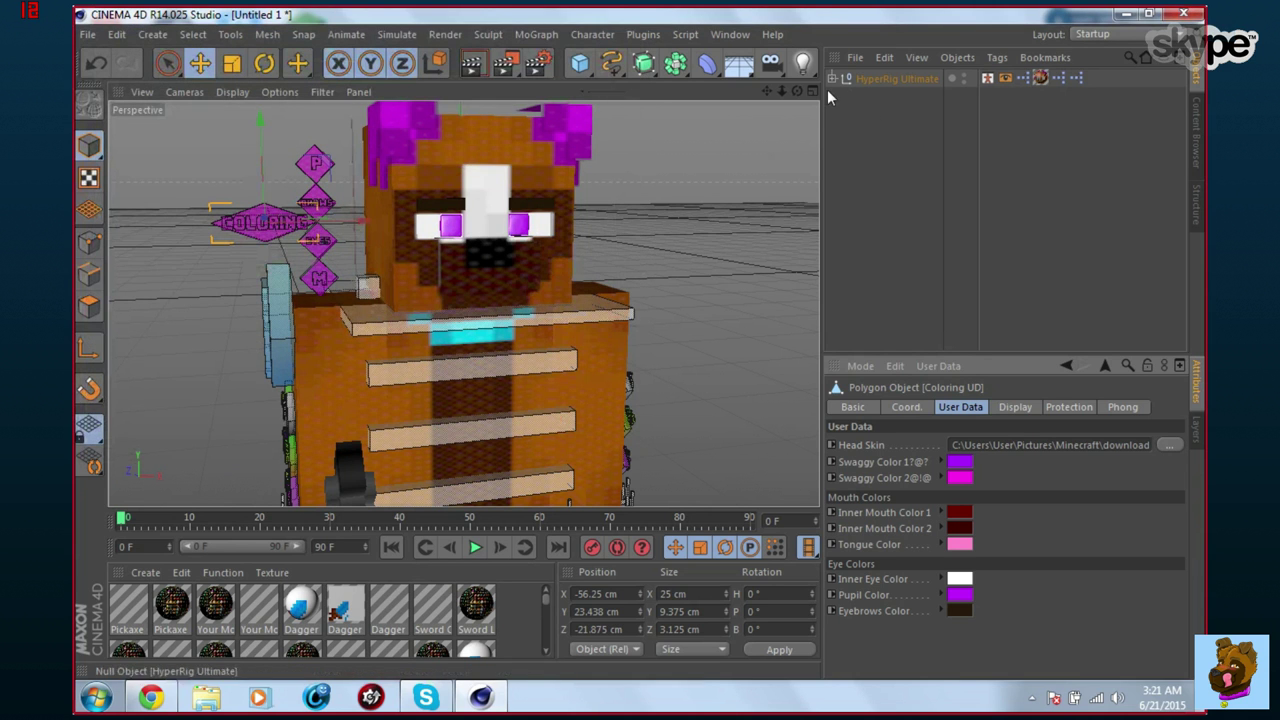
Add an omni light and place it in front of the character at about X -65, Y 192, Z -400 cm.
{"action": "left_click_drag", "start_coordinate": [797, 91], "coordinate": [750, 91]}
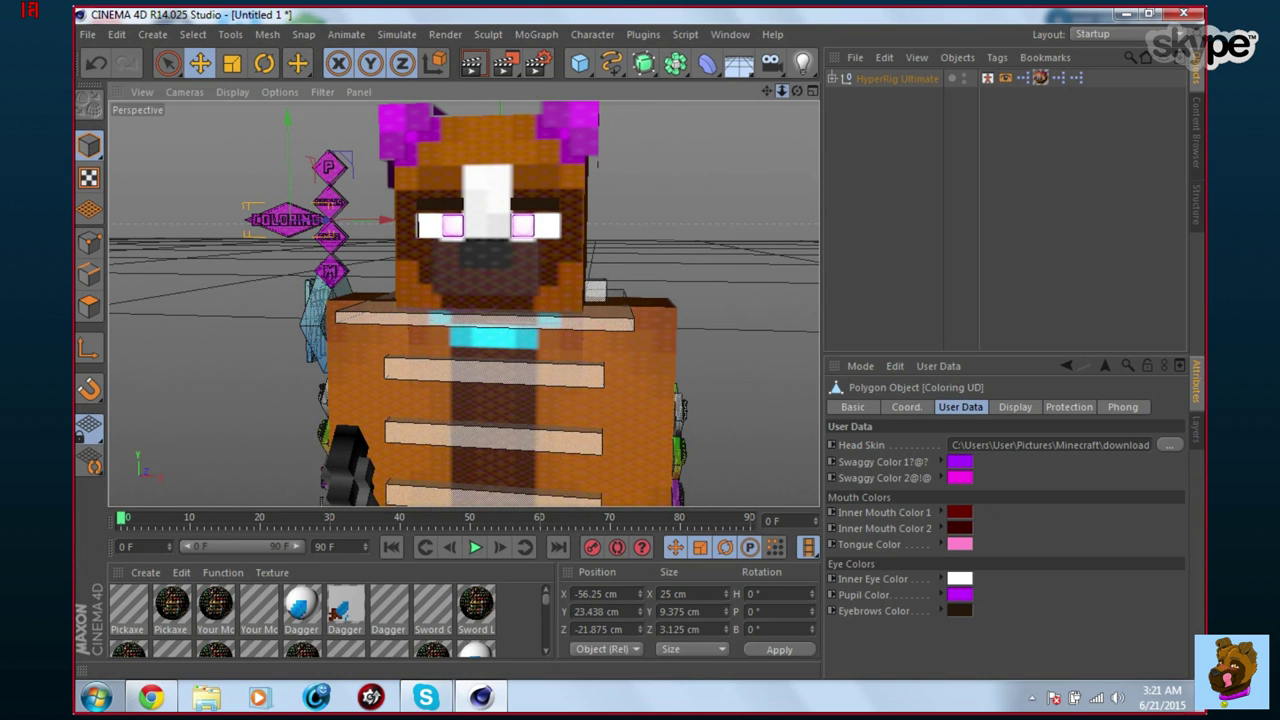
{"action": "left_click_drag", "start_coordinate": [782, 91], "coordinate": [710, 91]}
{"action": "left_click", "coordinate": [804, 68]}
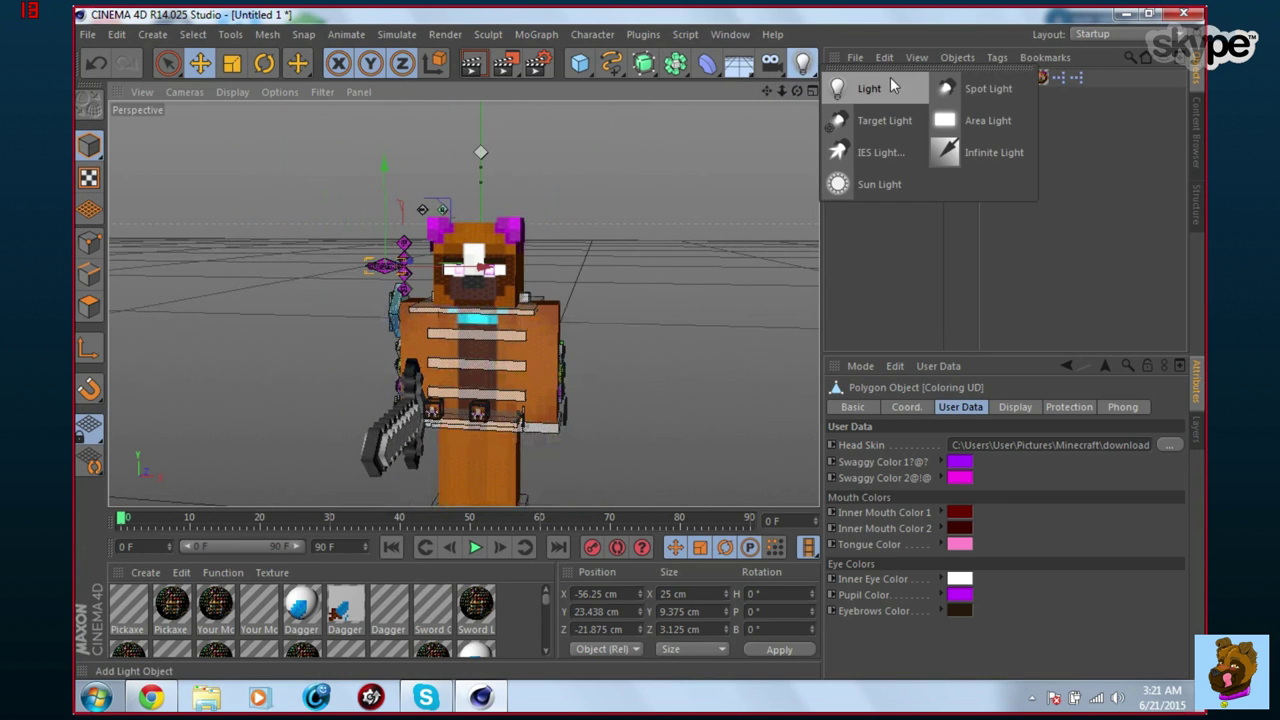
{"action": "left_click_drag", "start_coordinate": [893, 87], "coordinate": [890, 86]}
{"action": "left_click_drag", "start_coordinate": [780, 92], "coordinate": [505, 373]}
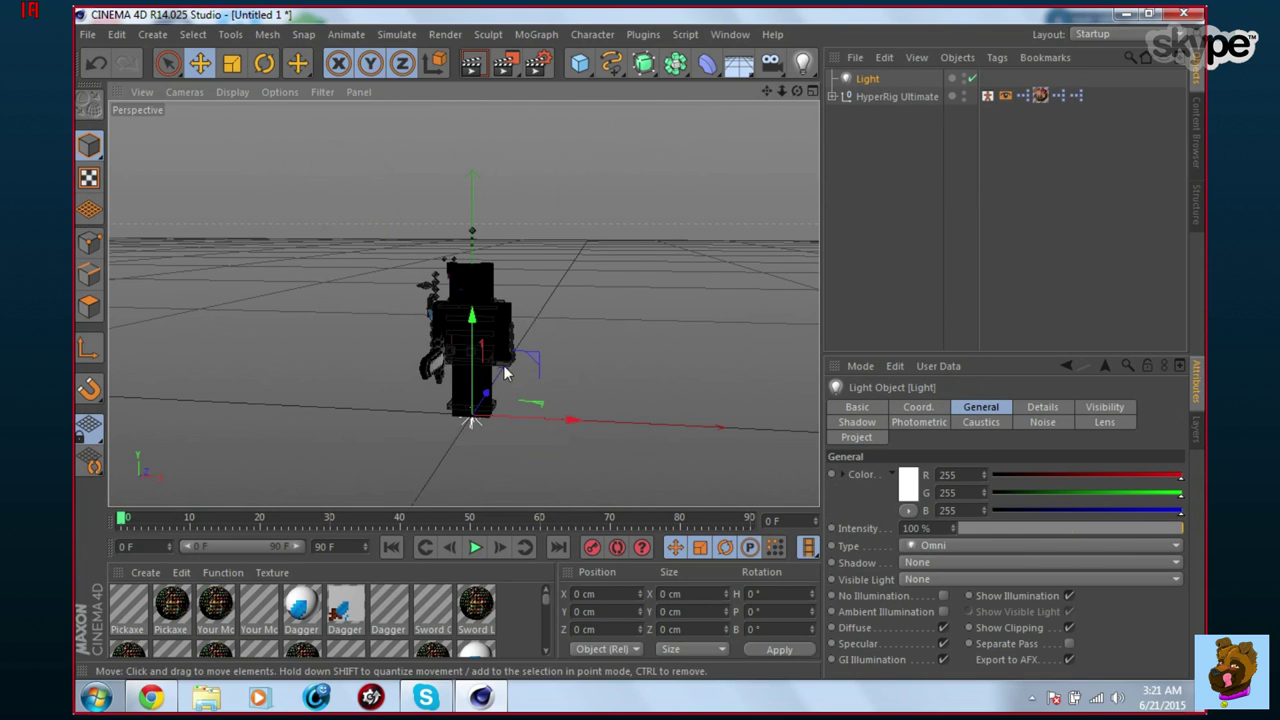
{"action": "left_click_drag", "start_coordinate": [473, 328], "coordinate": [474, 182]}
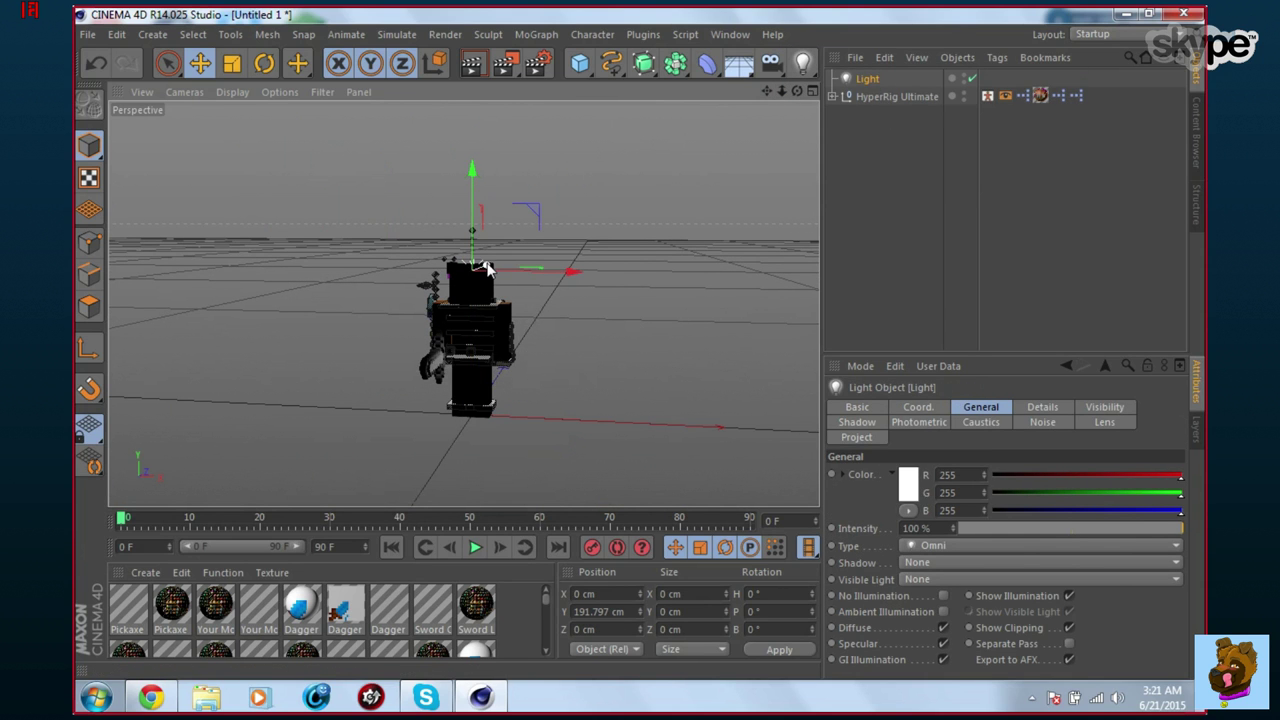
{"action": "left_click_drag", "start_coordinate": [486, 265], "coordinate": [290, 301]}
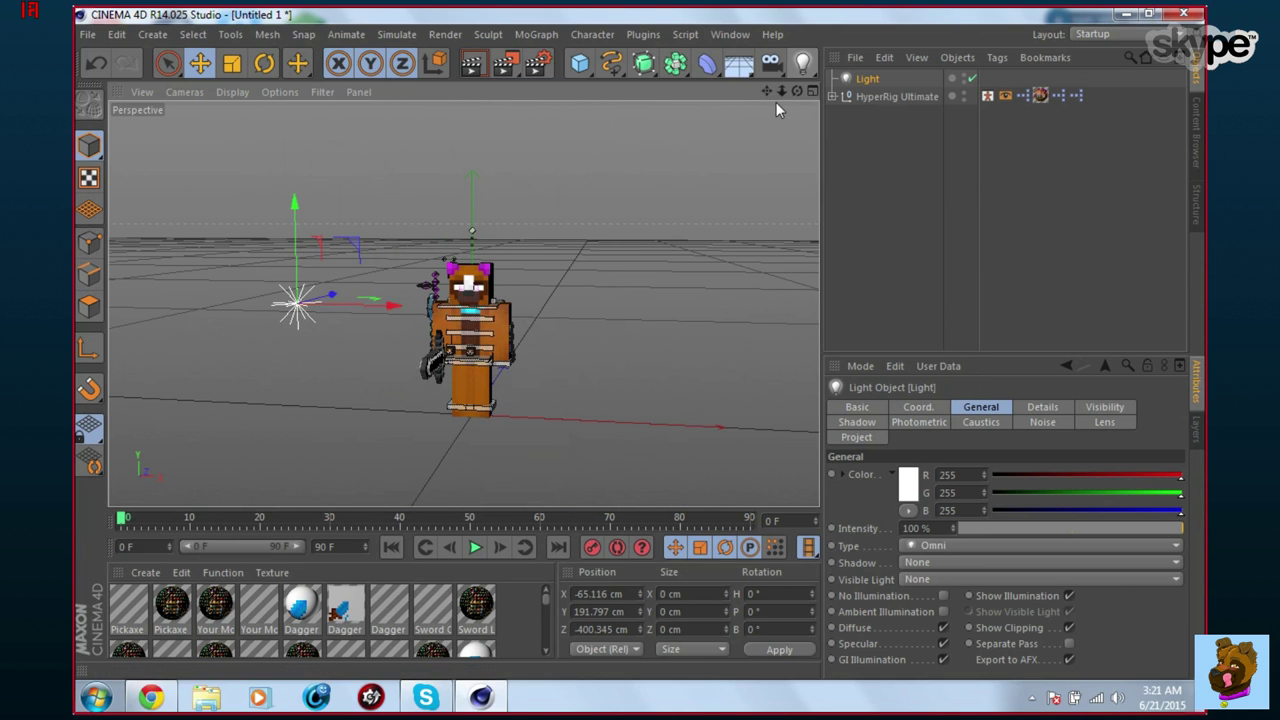
Test-render a close-up of the character's head and torso in the Picture Viewer, and stop the render before it finishes.
{"action": "mouse_move", "coordinate": [782, 91]}
{"action": "left_mouse_down"}
{"action": "mouse_move", "coordinate": [830, 91]}
{"action": "mouse_move", "coordinate": [790, 91]}
{"action": "mouse_move", "coordinate": [767, 111]}
{"action": "left_mouse_up"}
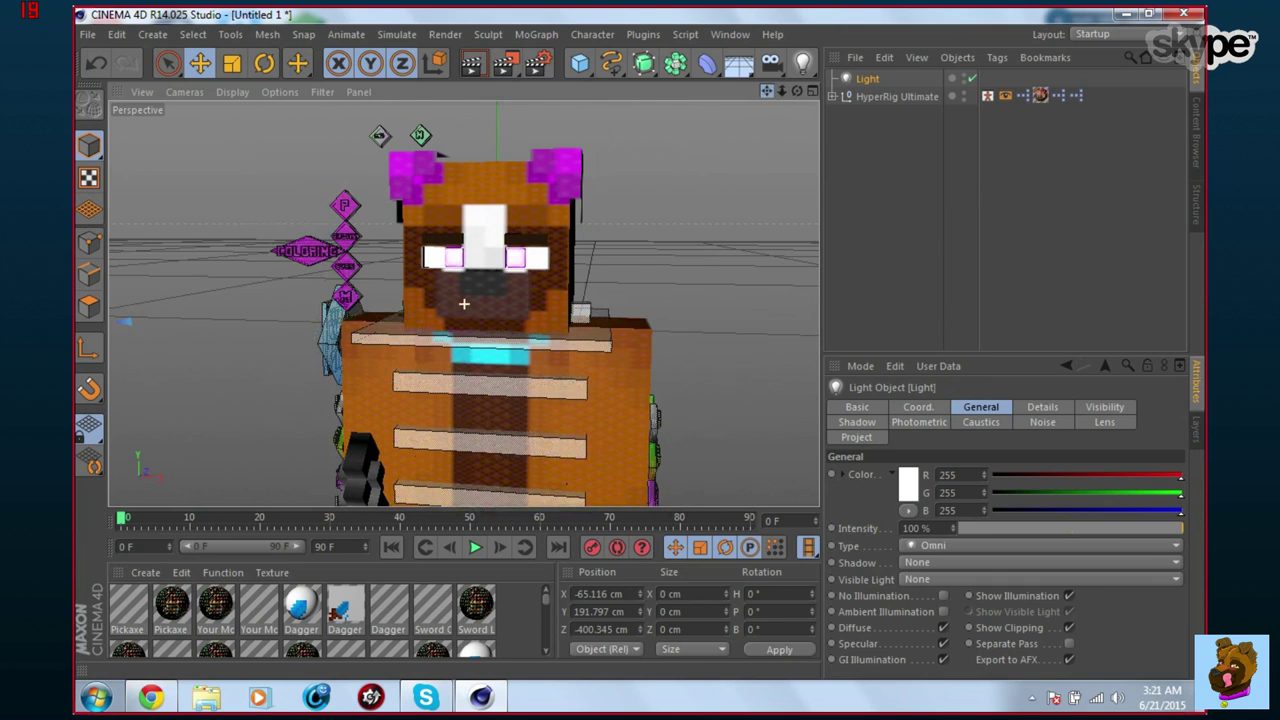
{"action": "left_click", "coordinate": [507, 66]}
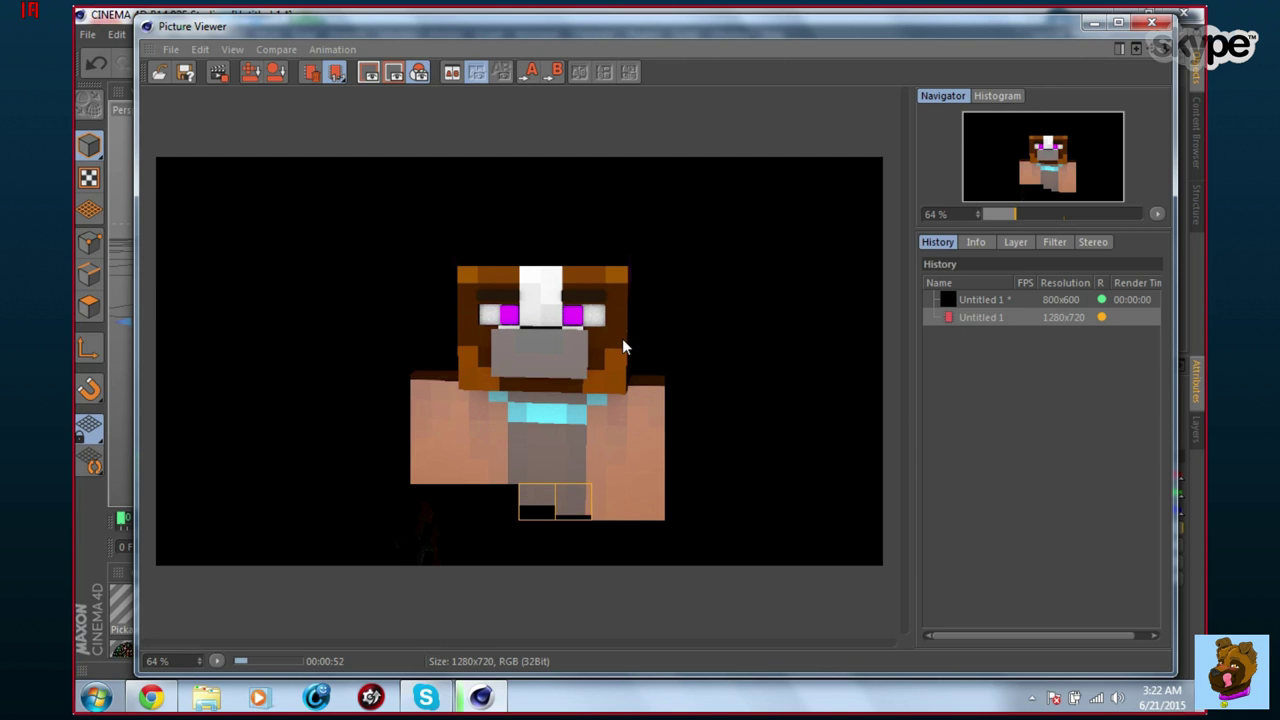
{"action": "left_click", "coordinate": [1155, 22]}
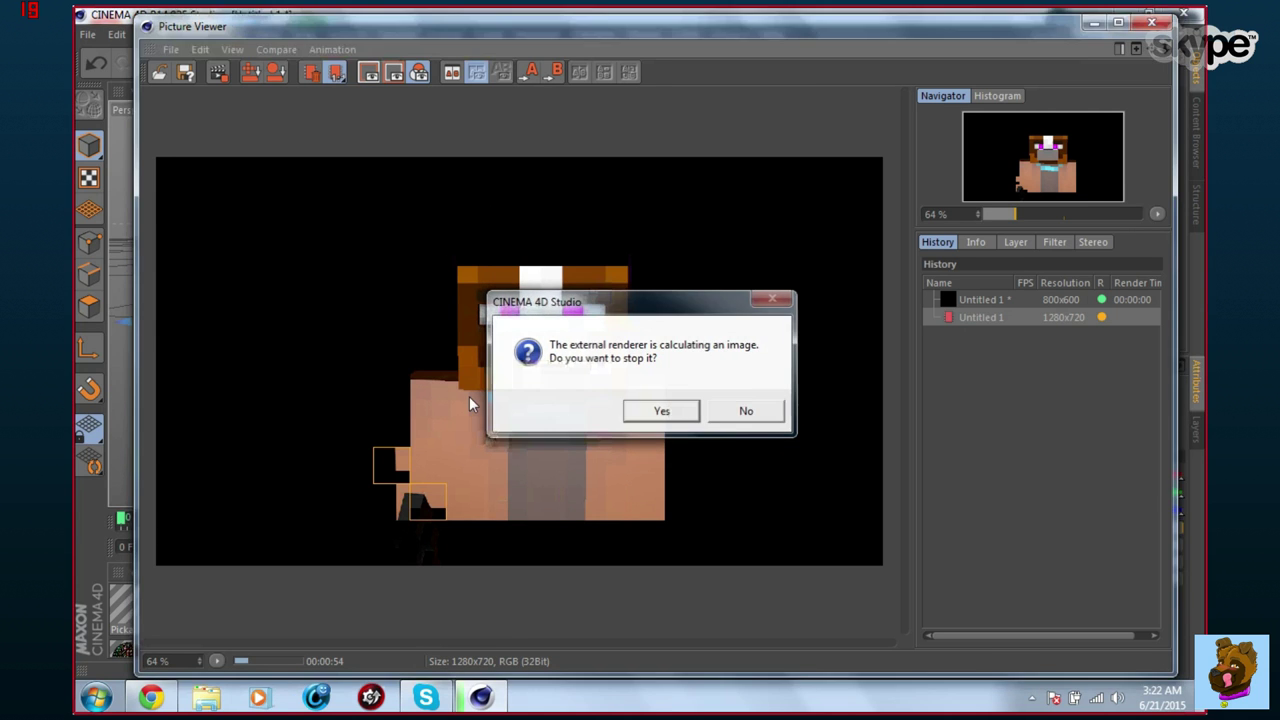
{"action": "key", "text": "Return"}
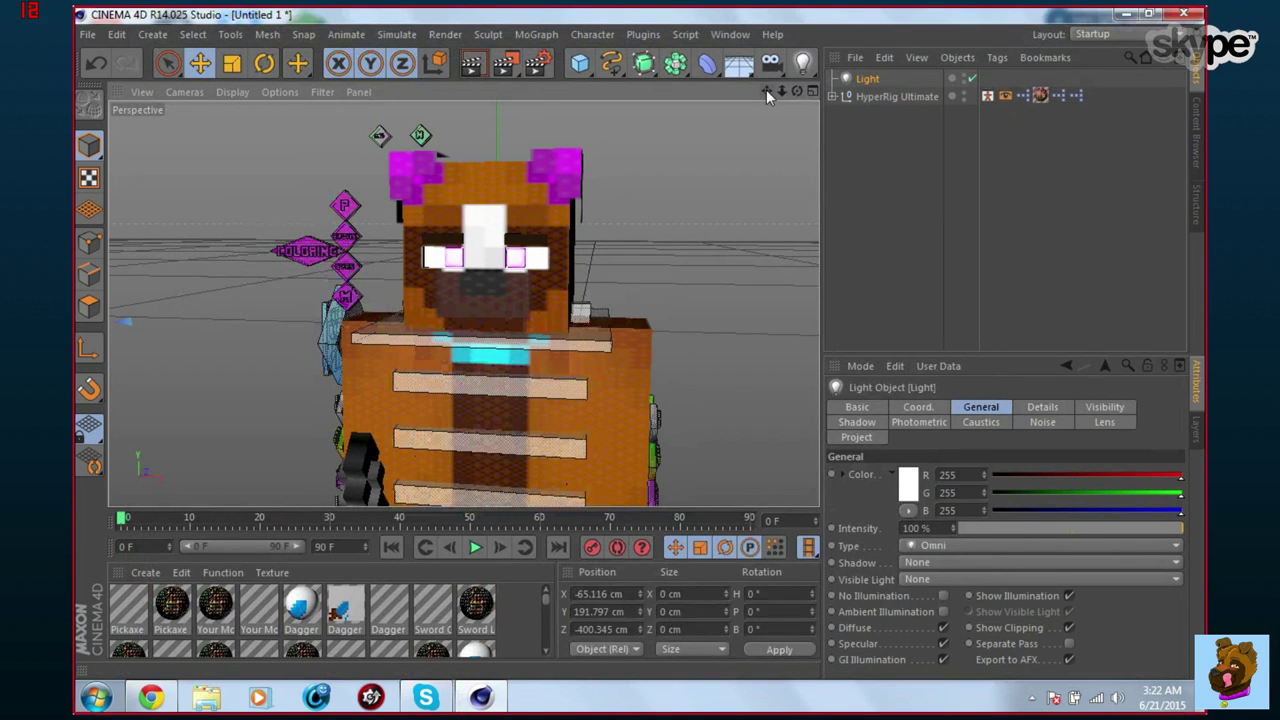
Set the light's shadow type to Shadow Maps (Soft).
{"action": "left_click_drag", "start_coordinate": [784, 91], "coordinate": [665, 95]}
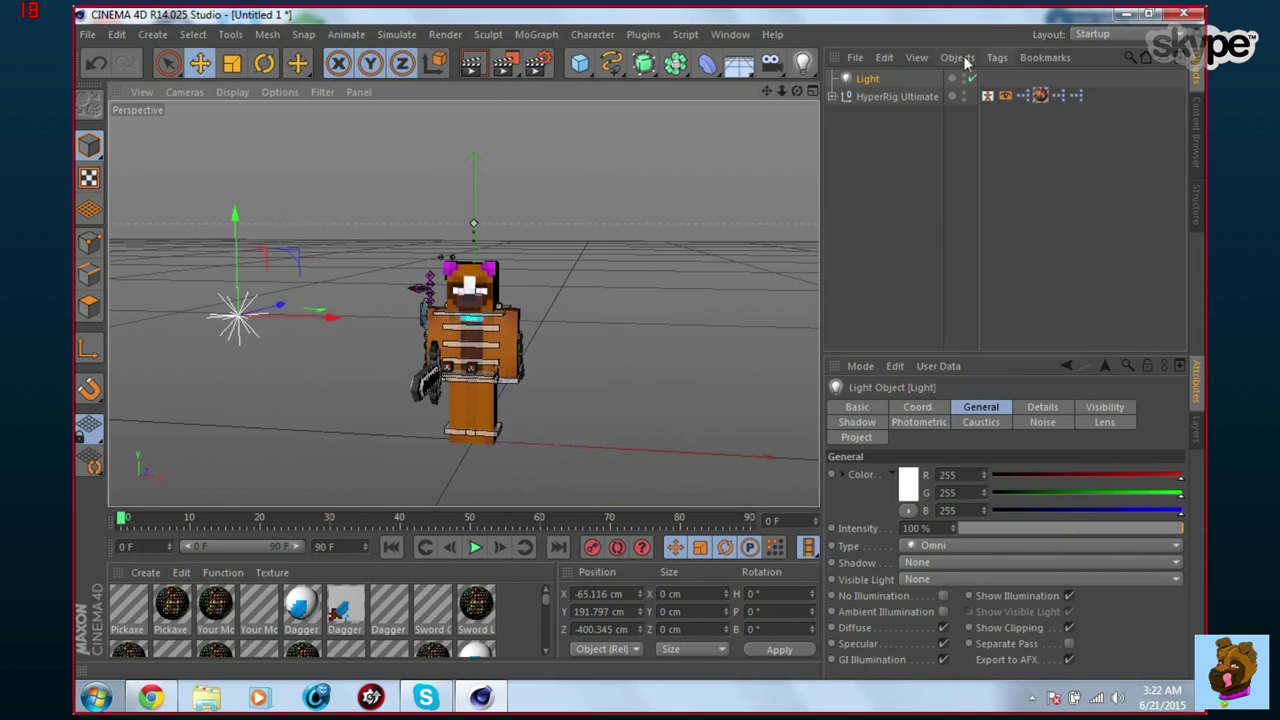
{"action": "left_click", "coordinate": [863, 80]}
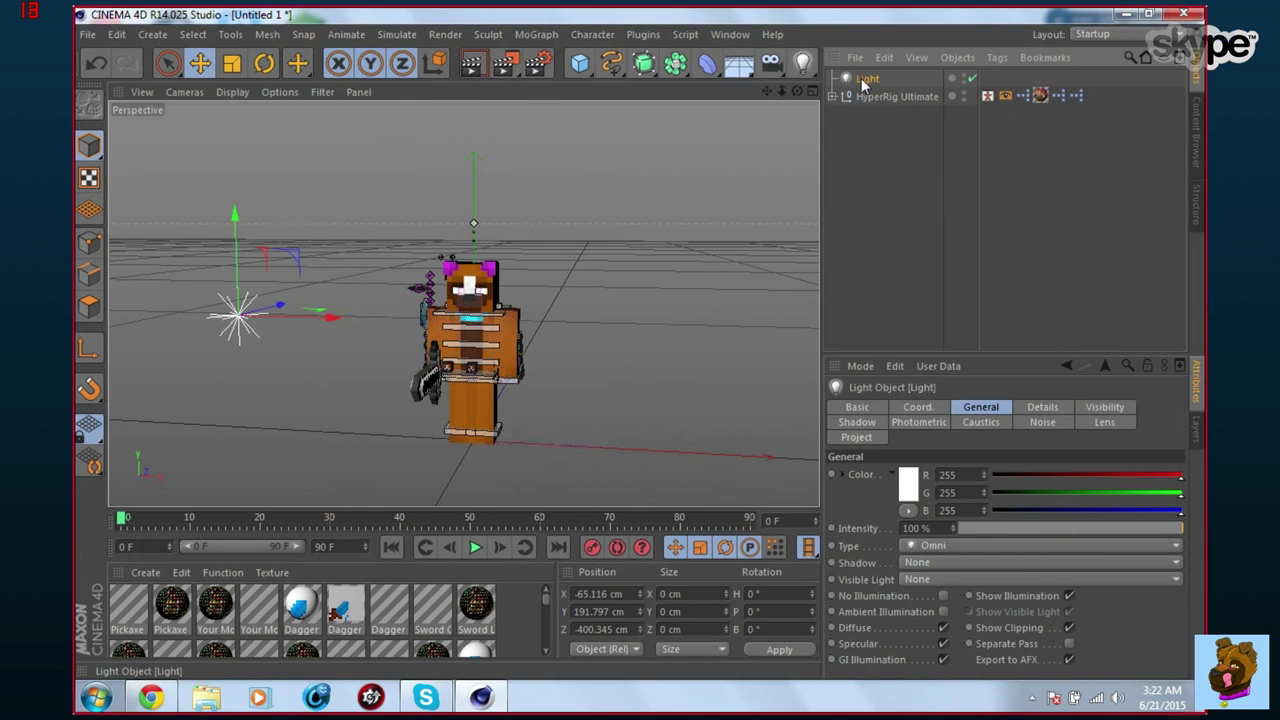
{"action": "left_click", "coordinate": [913, 563]}
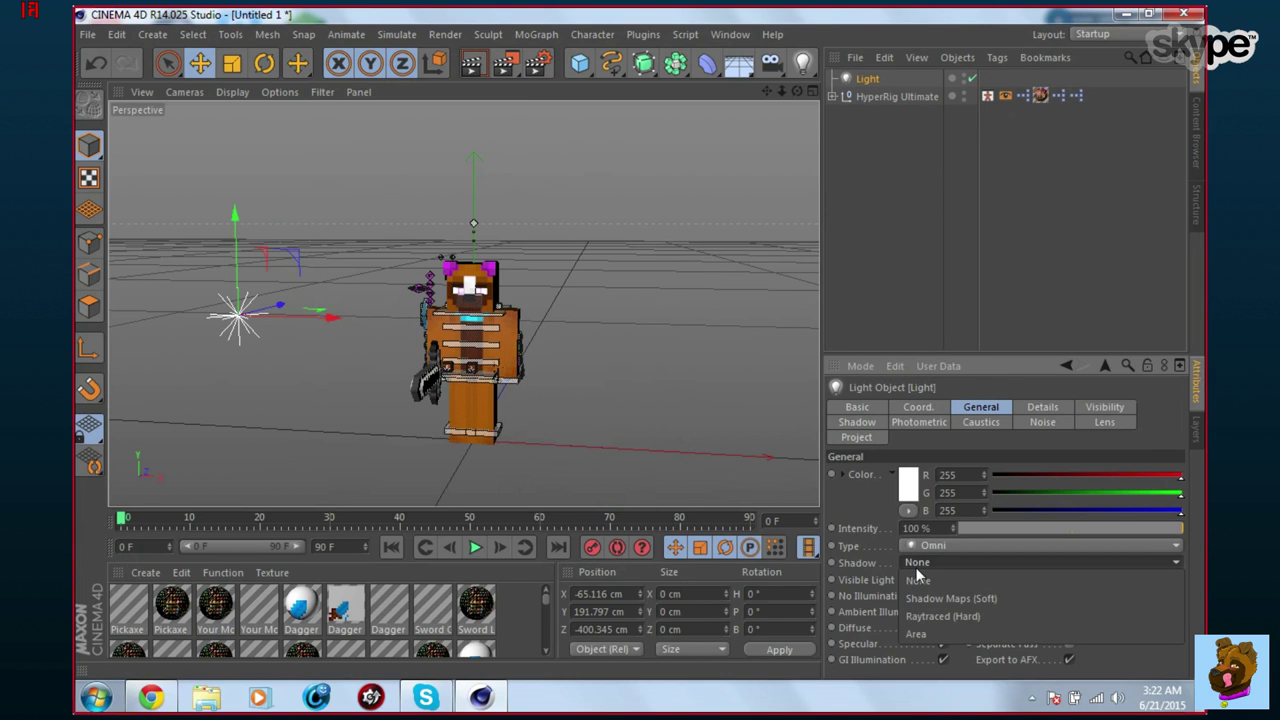
{"action": "left_click", "coordinate": [924, 594]}
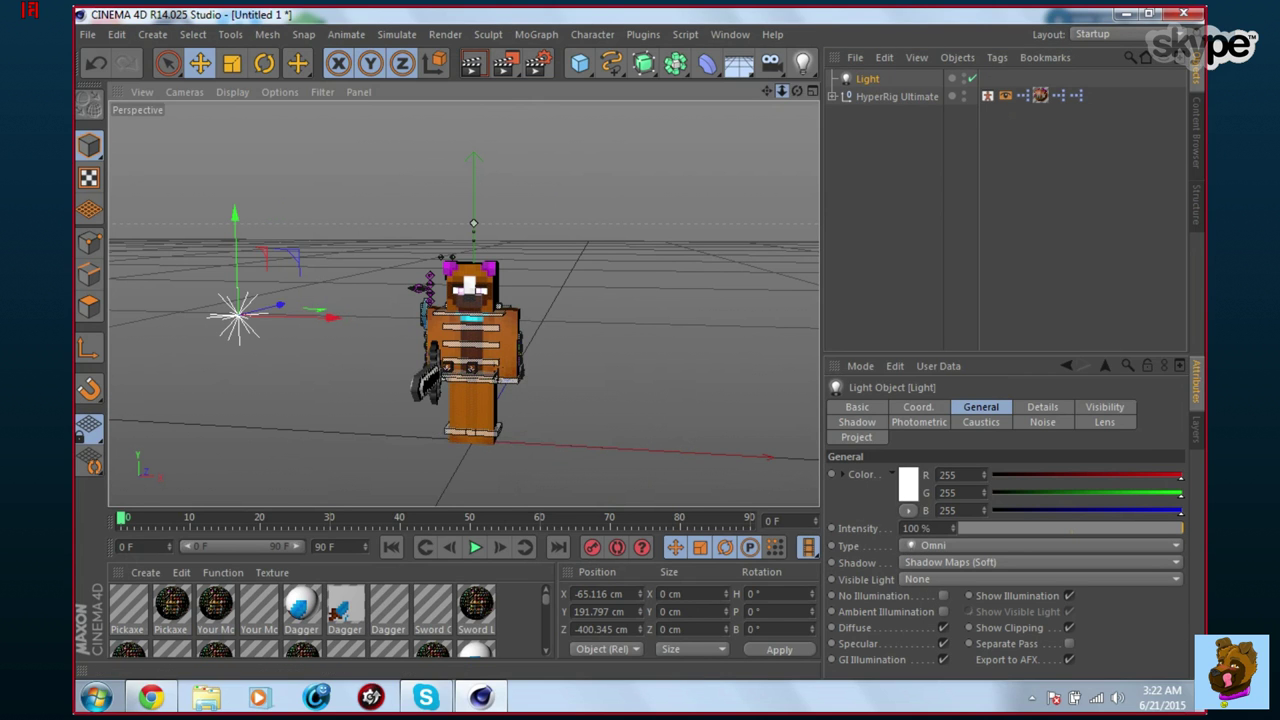
Disable the Specular channel of the first Skin/Texture material and close its editor.
{"action": "left_click_drag", "start_coordinate": [783, 91], "coordinate": [870, 92]}
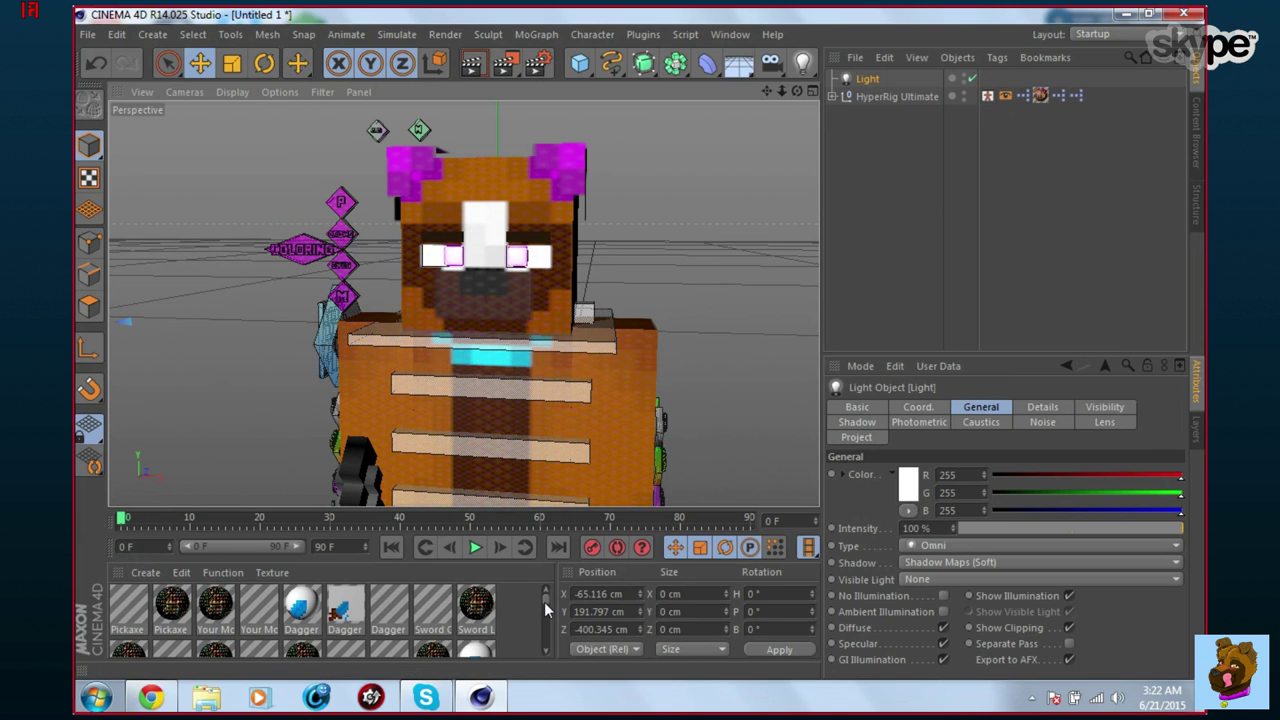
{"action": "left_click_drag", "start_coordinate": [544, 602], "coordinate": [549, 642]}
{"action": "scroll", "coordinate": [478, 627], "scroll_direction": "up", "scroll_amount": 2}
{"action": "scroll", "coordinate": [448, 634], "scroll_direction": "down", "scroll_amount": 2}
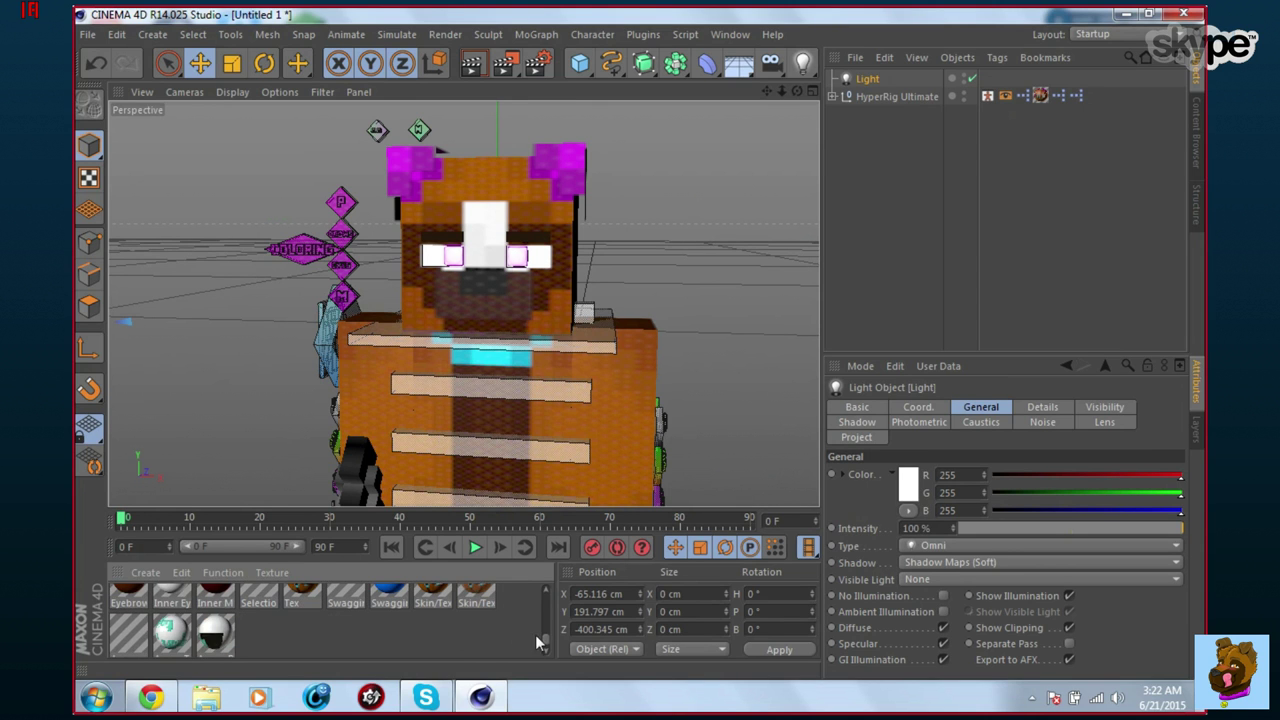
{"action": "scroll", "coordinate": [545, 640], "scroll_direction": "up", "scroll_amount": 2}
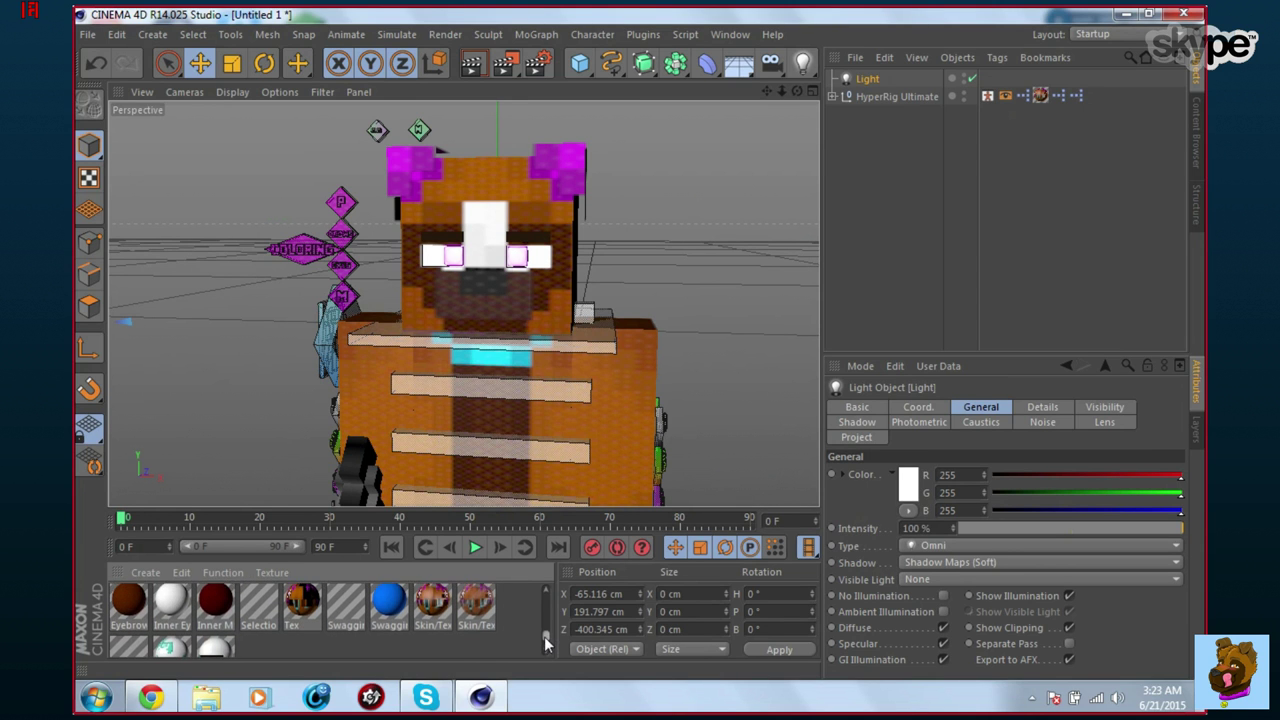
{"action": "double_click", "coordinate": [433, 617]}
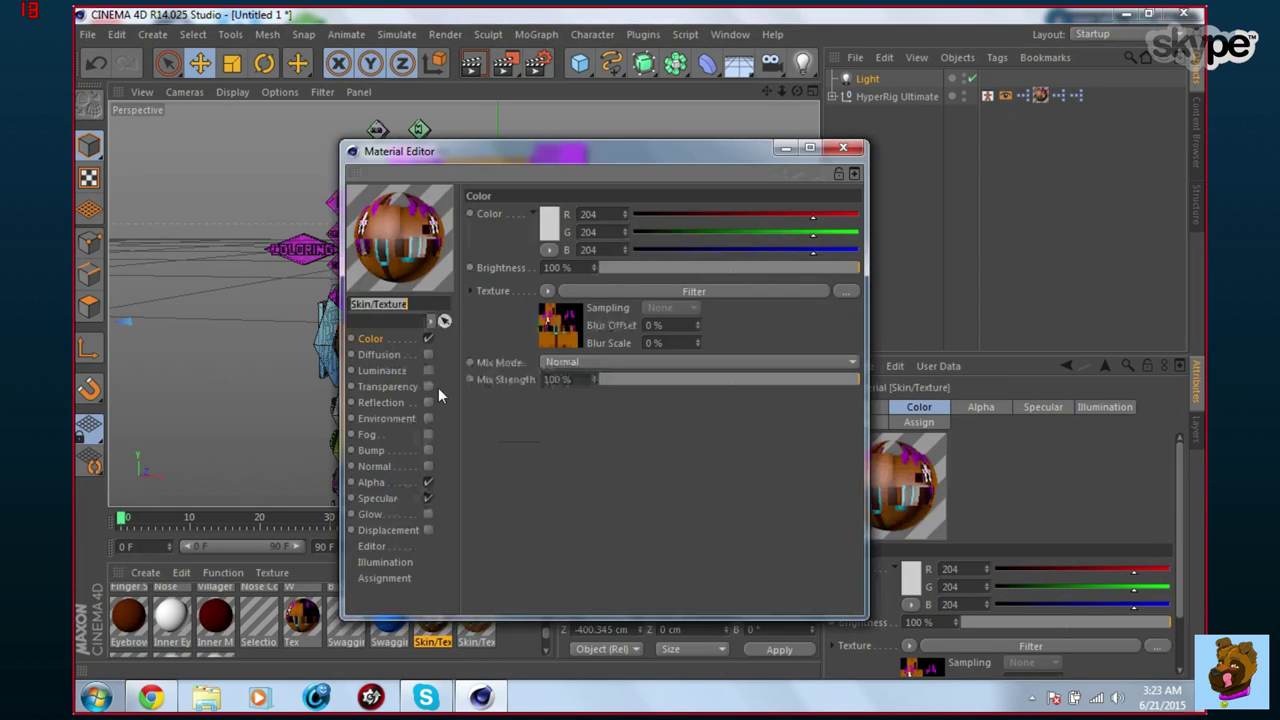
{"action": "left_click", "coordinate": [428, 498]}
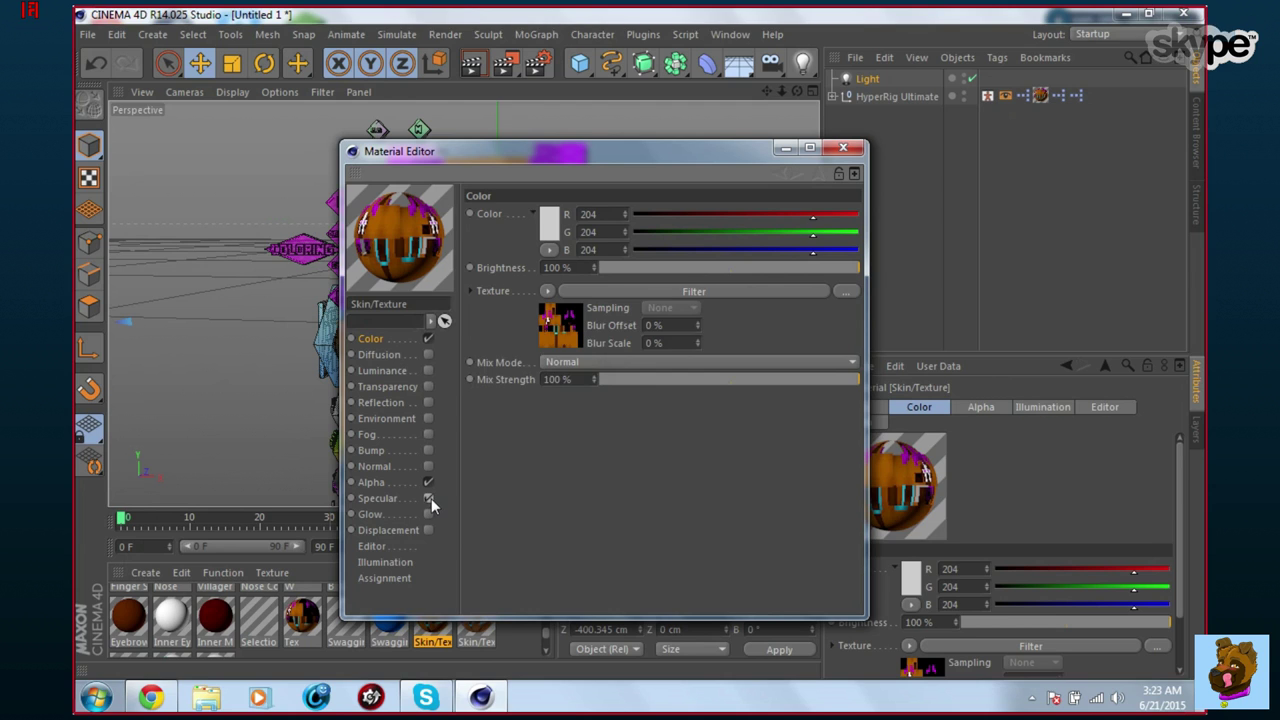
{"action": "left_click", "coordinate": [429, 498]}
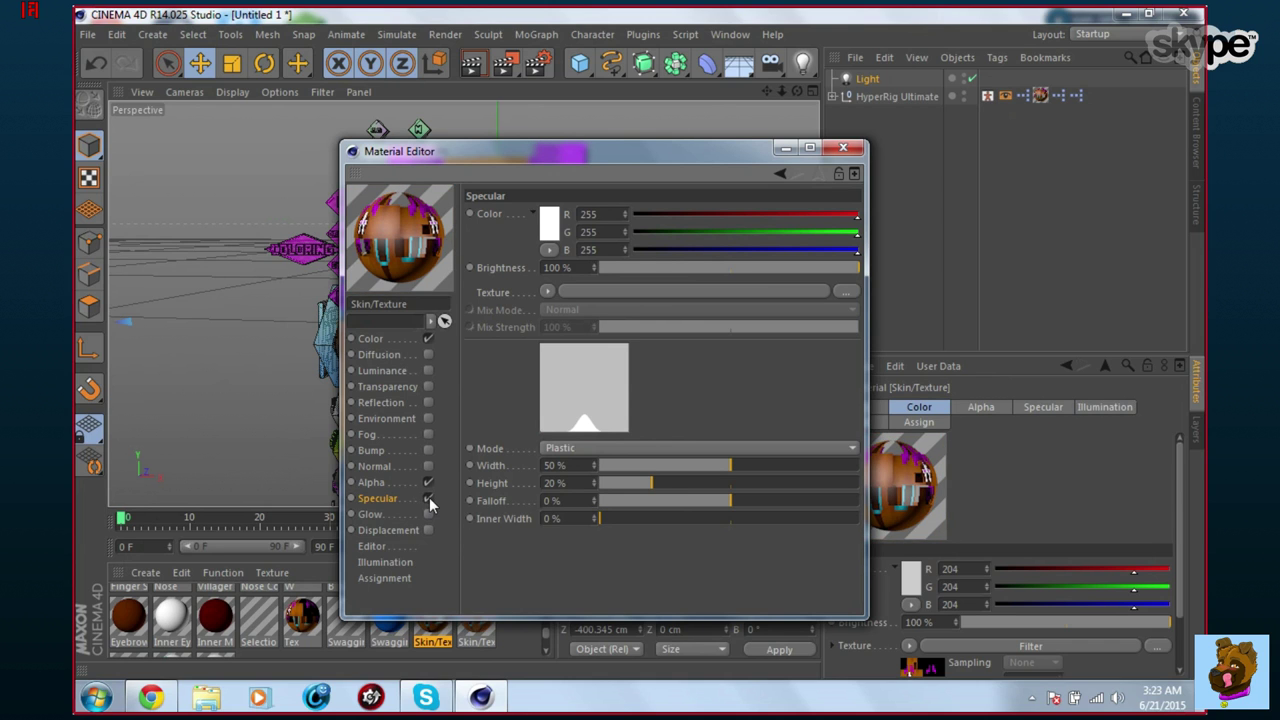
{"action": "left_click", "coordinate": [429, 498]}
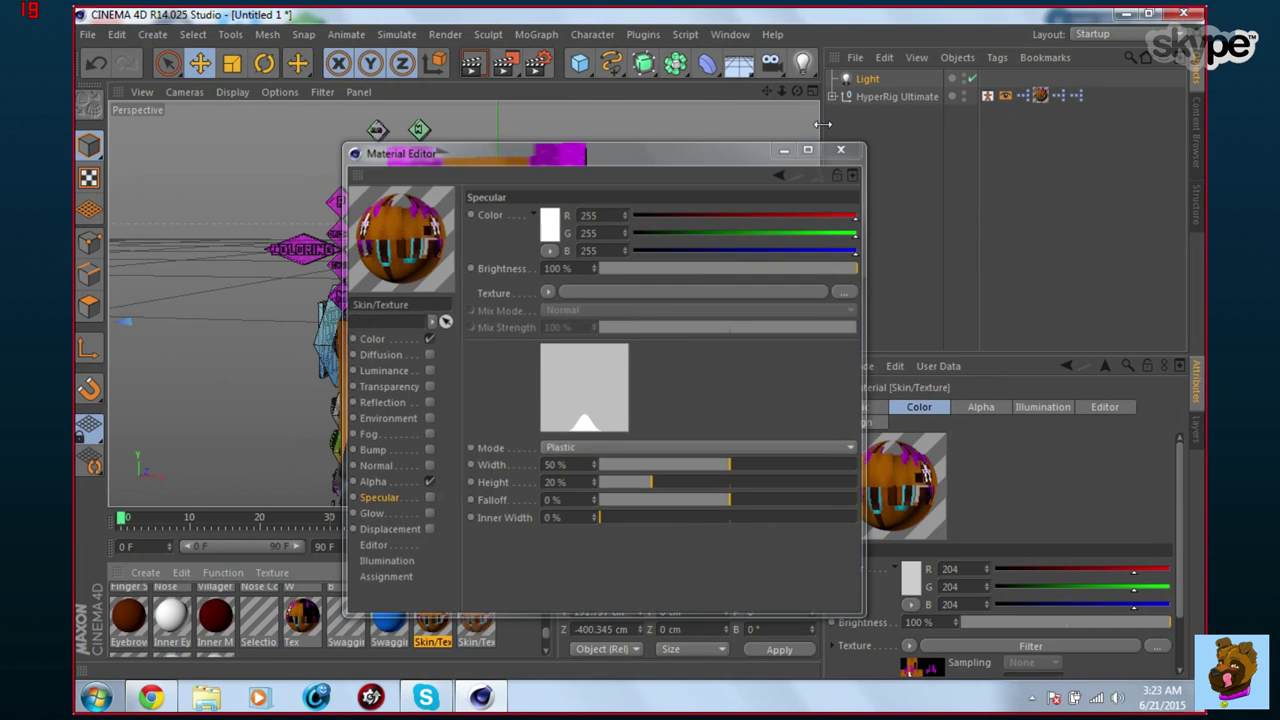
{"action": "left_click", "coordinate": [843, 147]}
Change the Eyebrows Color of the Coloring controller to a brighter brown, about R 106, G 57, B 0.
{"action": "left_click_drag", "start_coordinate": [782, 91], "coordinate": [808, 91]}
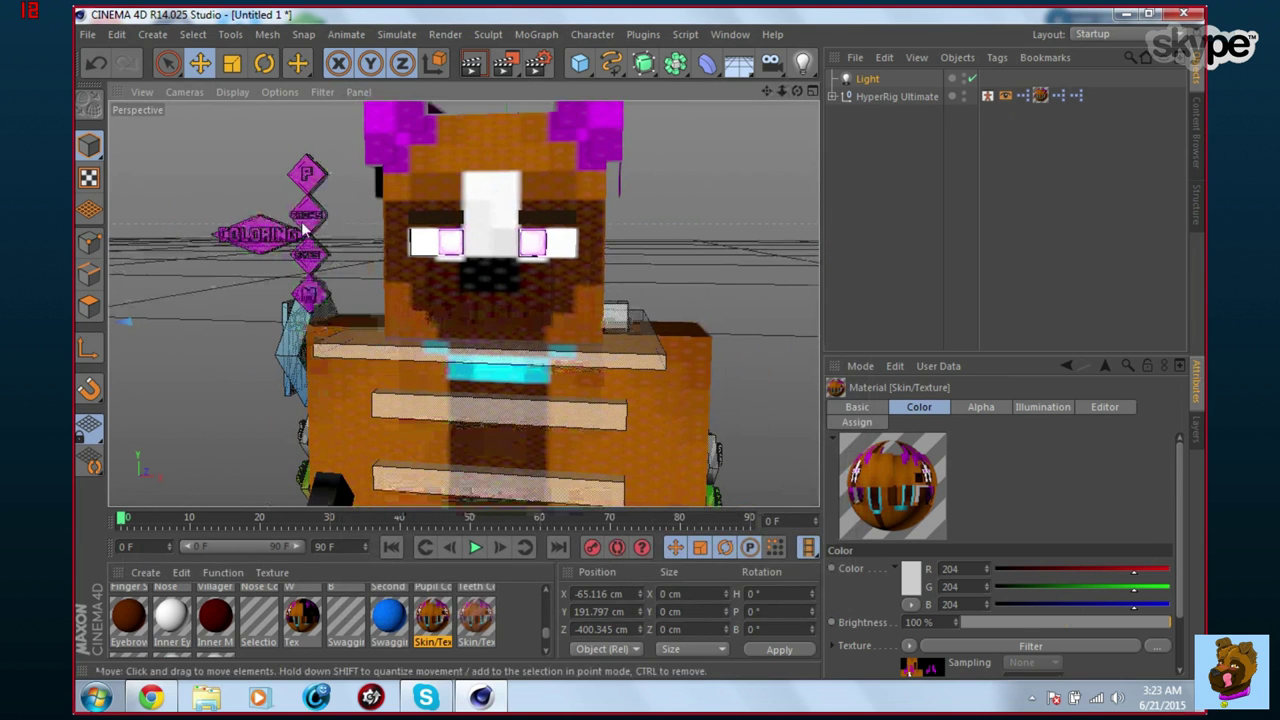
{"action": "left_click", "coordinate": [308, 220]}
{"action": "left_click", "coordinate": [282, 241]}
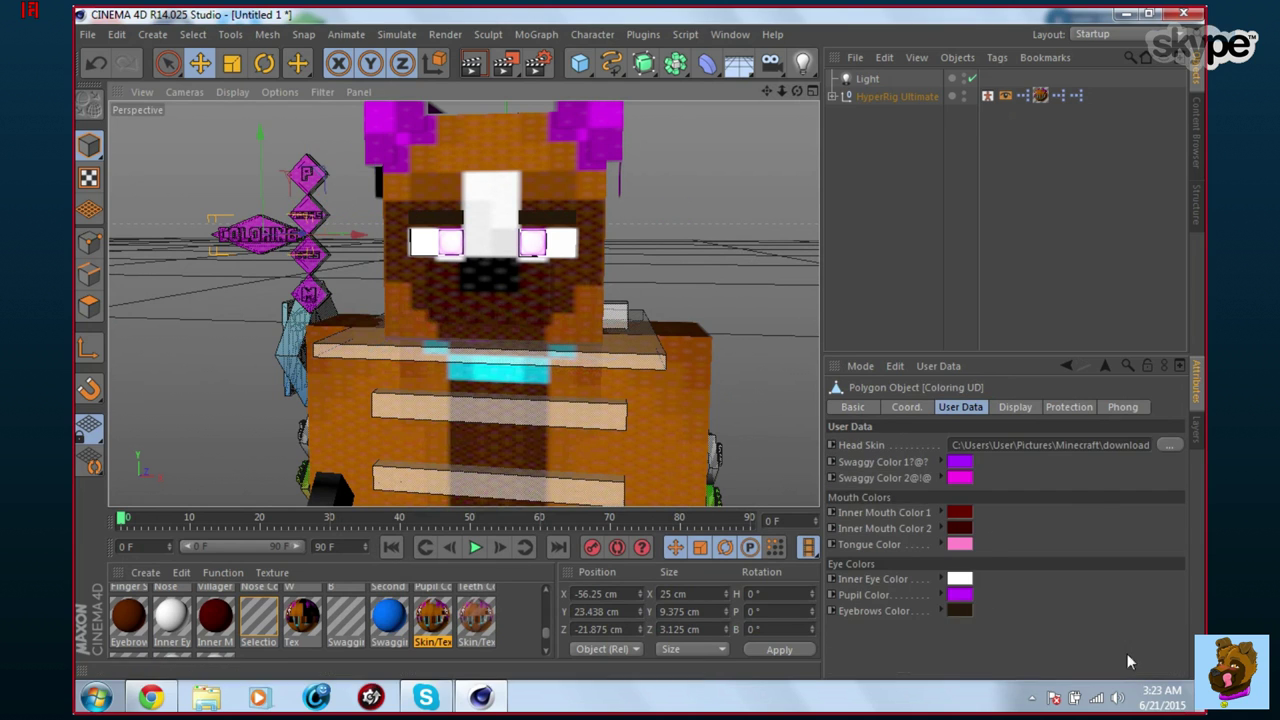
{"action": "left_click", "coordinate": [957, 613]}
{"action": "left_click", "coordinate": [958, 610]}
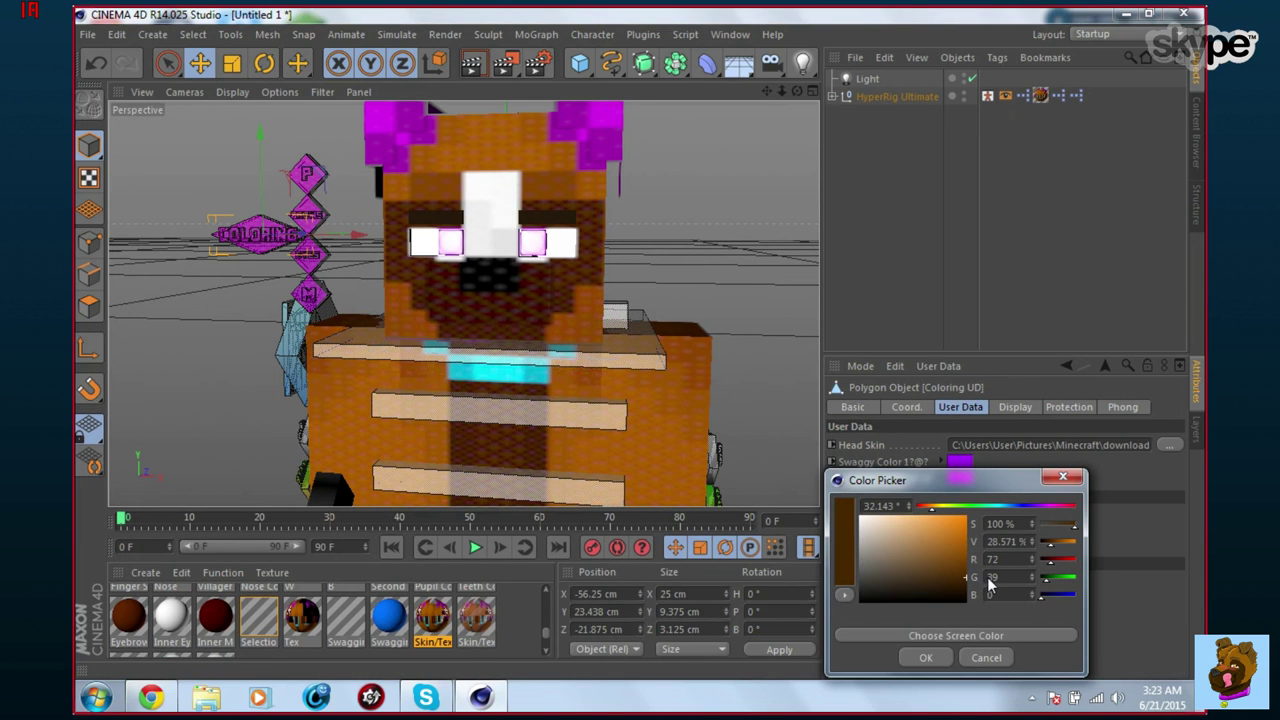
{"action": "left_click_drag", "start_coordinate": [1001, 566], "coordinate": [1002, 565]}
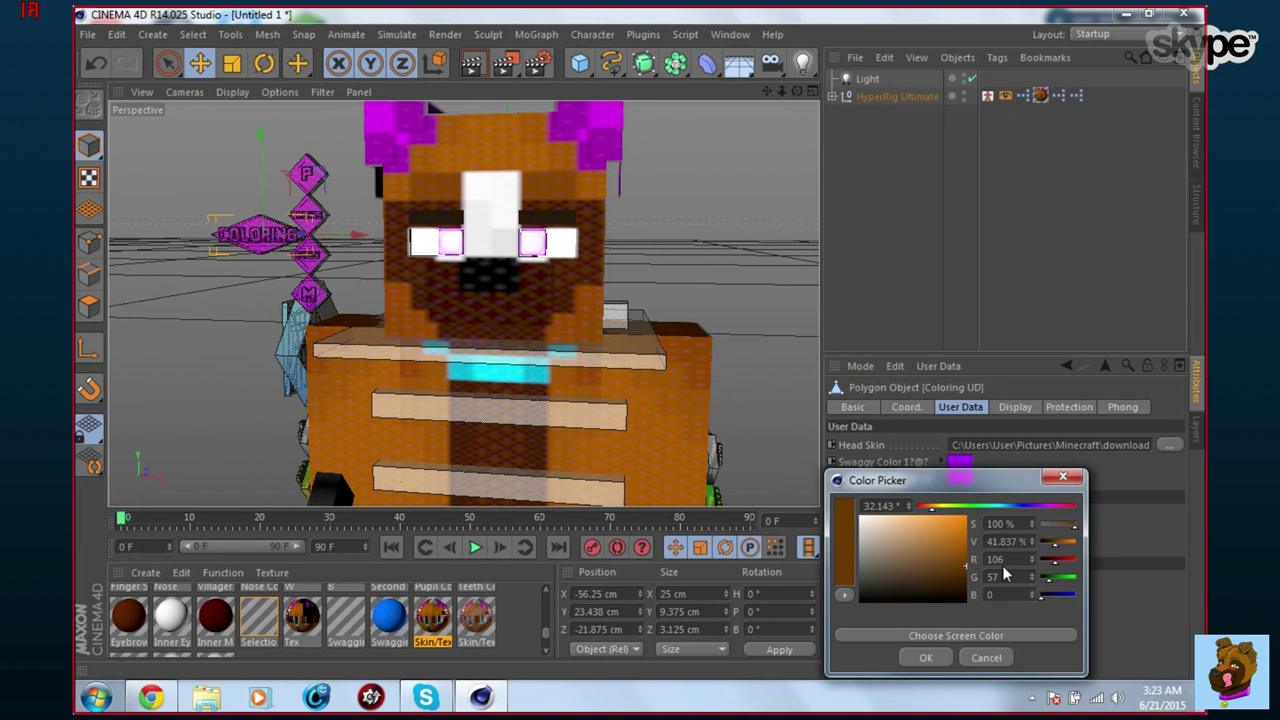
{"action": "left_click", "coordinate": [926, 657]}
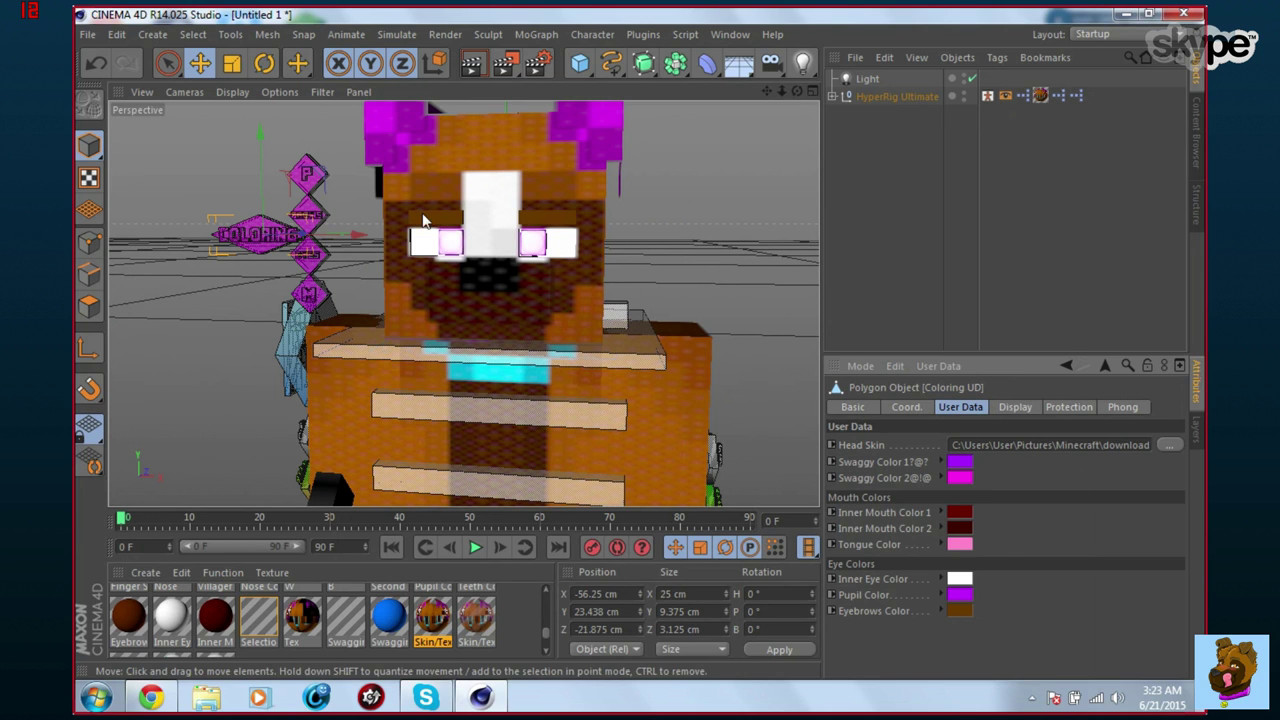
Set the Right Eyebrow Position Y of the eyebrow controller to 50%.
{"action": "left_click_drag", "start_coordinate": [797, 91], "coordinate": [463, 304]}
{"action": "left_click_drag", "start_coordinate": [700, 108], "coordinate": [706, 108]}
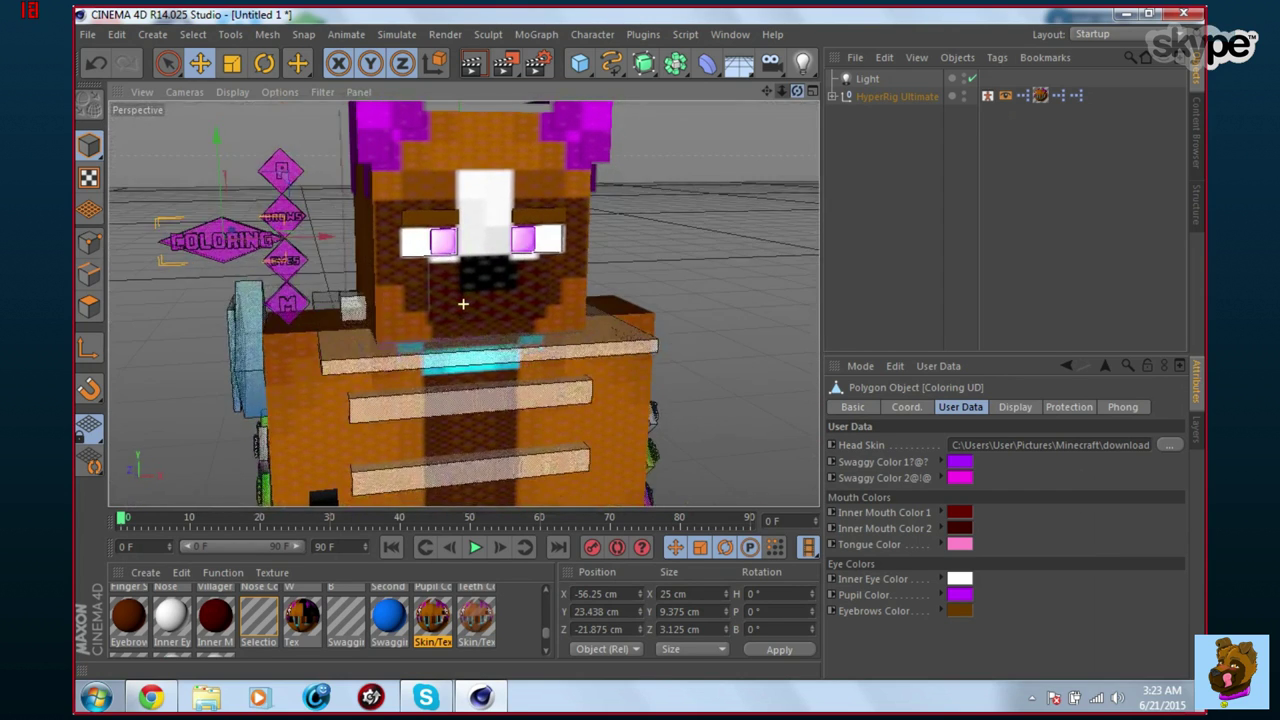
{"action": "left_click", "coordinate": [289, 265]}
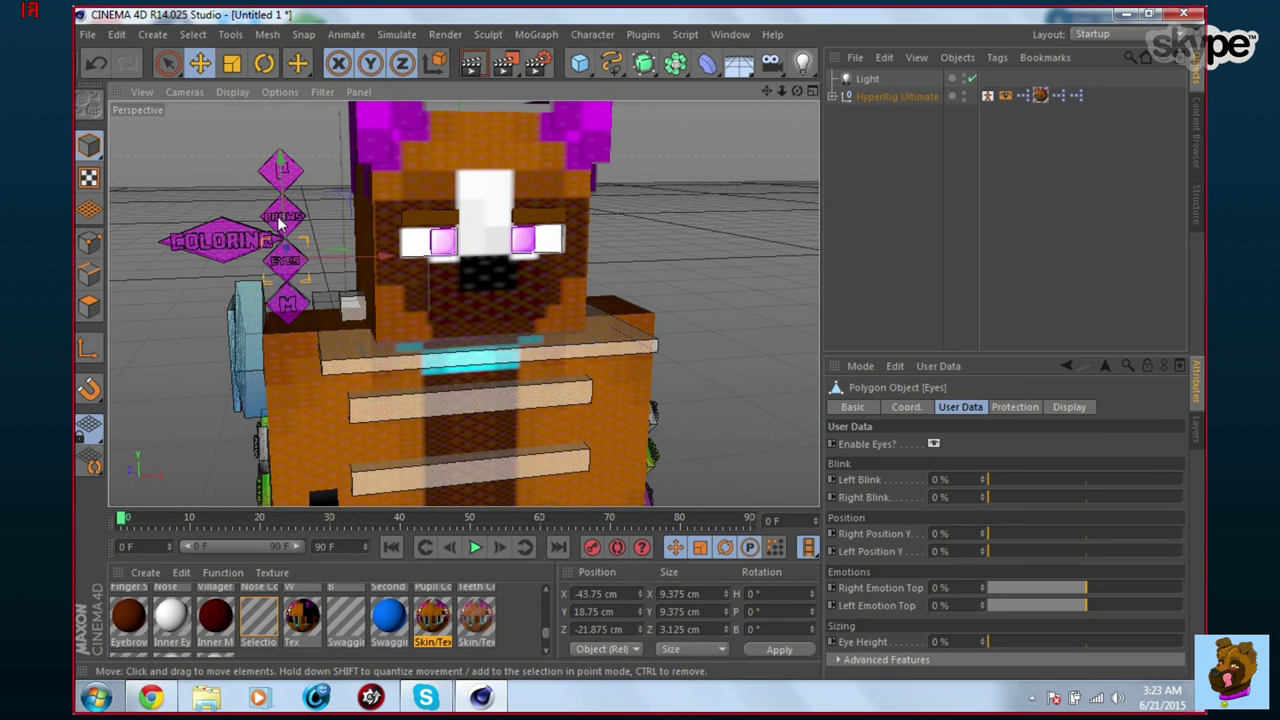
{"action": "left_click", "coordinate": [280, 224]}
{"action": "scroll", "coordinate": [1179, 500], "scroll_direction": "down", "scroll_amount": 3}
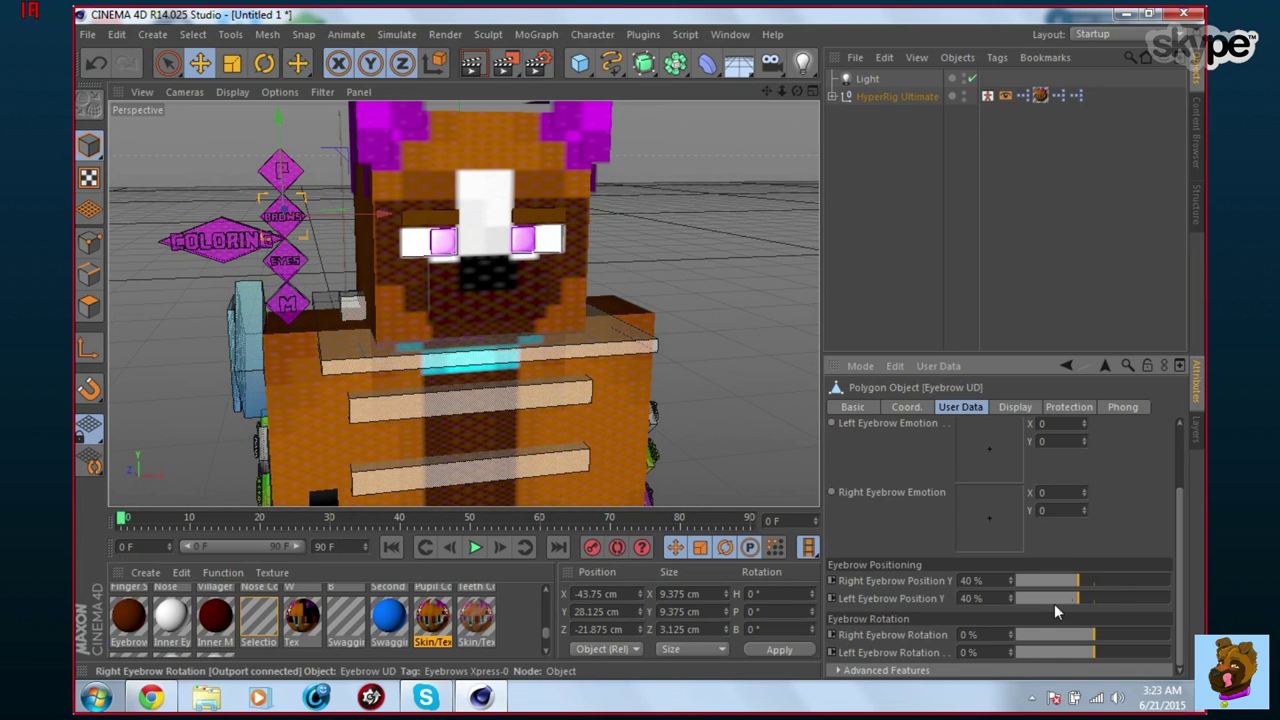
{"action": "left_click_drag", "start_coordinate": [1080, 580], "coordinate": [1092, 538]}
{"action": "left_click", "coordinate": [999, 580]}
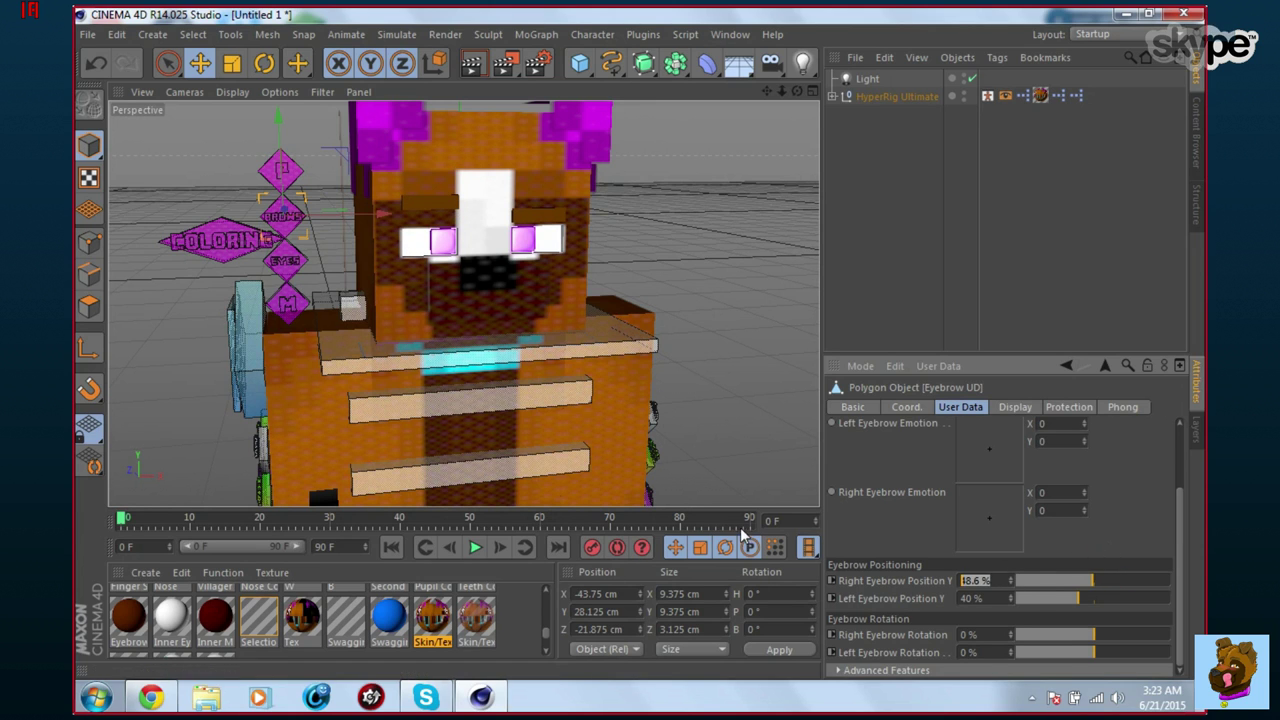
{"action": "type", "text": "50"}
{"action": "key", "text": "Return"}
Set the Left Eyebrow Position Y to 45%.
{"action": "left_click", "coordinate": [976, 597]}
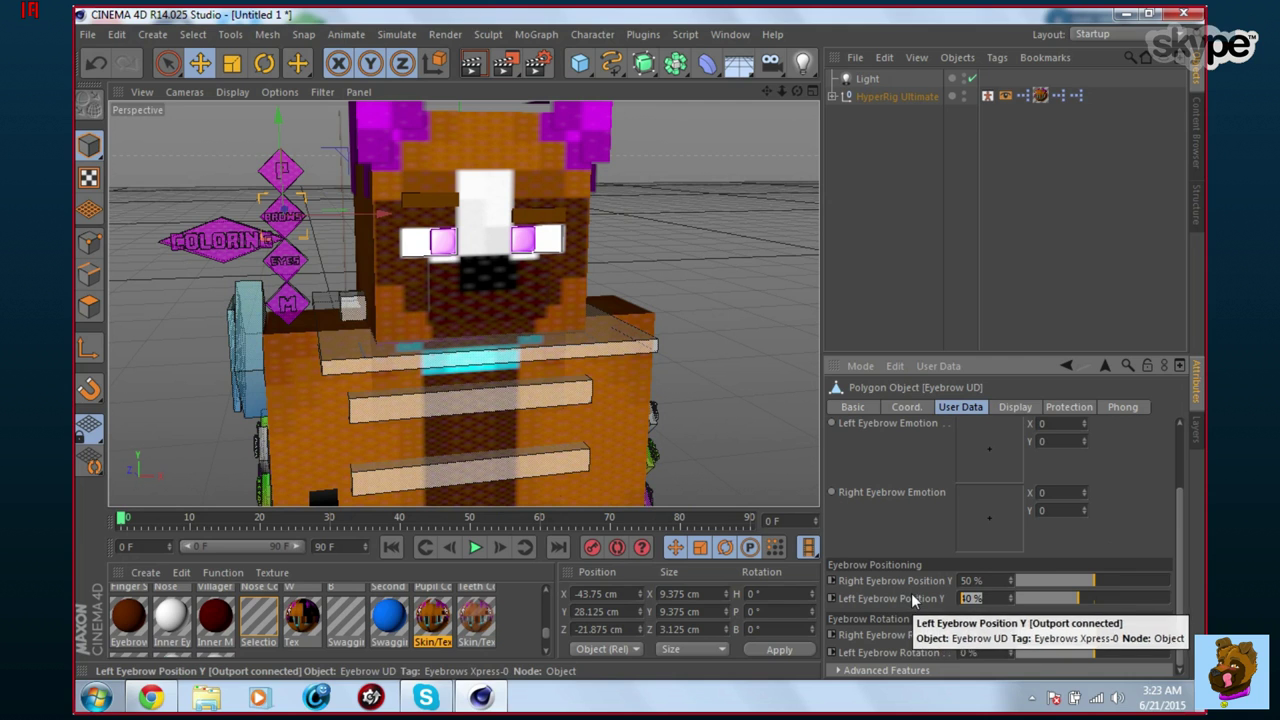
{"action": "type", "text": "40"}
{"action": "key", "text": "Return"}
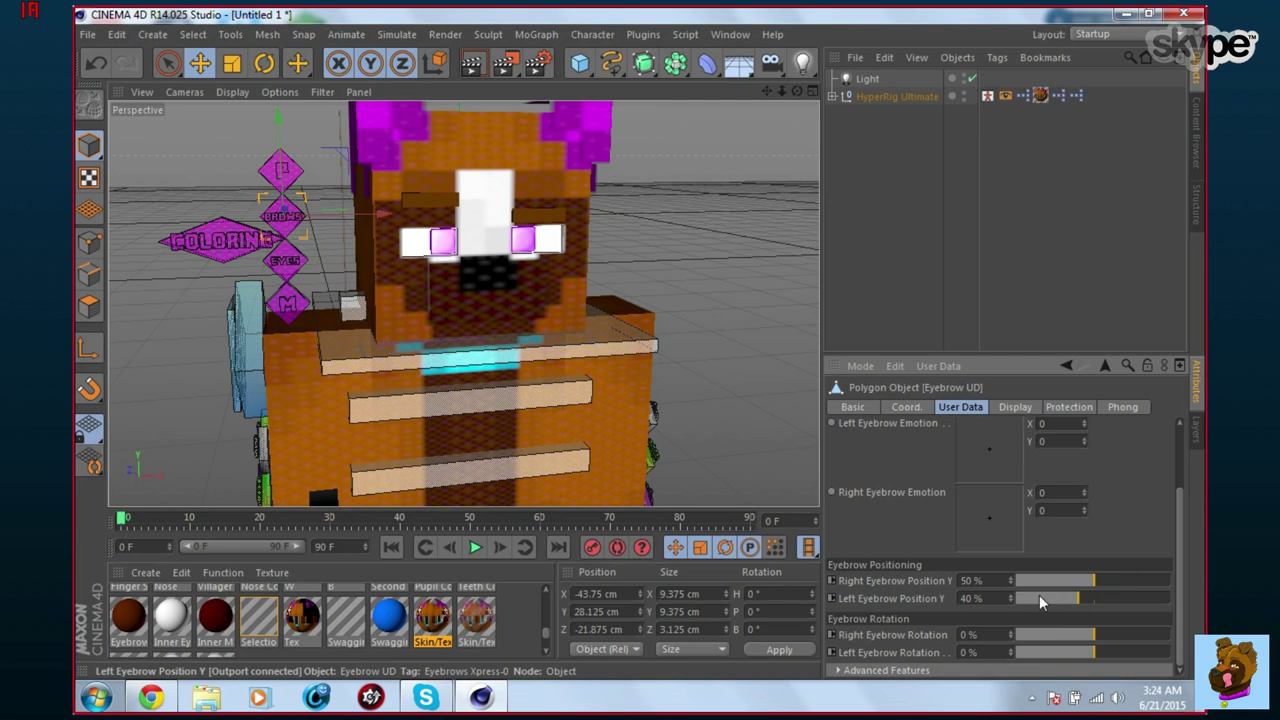
{"action": "left_click", "coordinate": [1087, 600]}
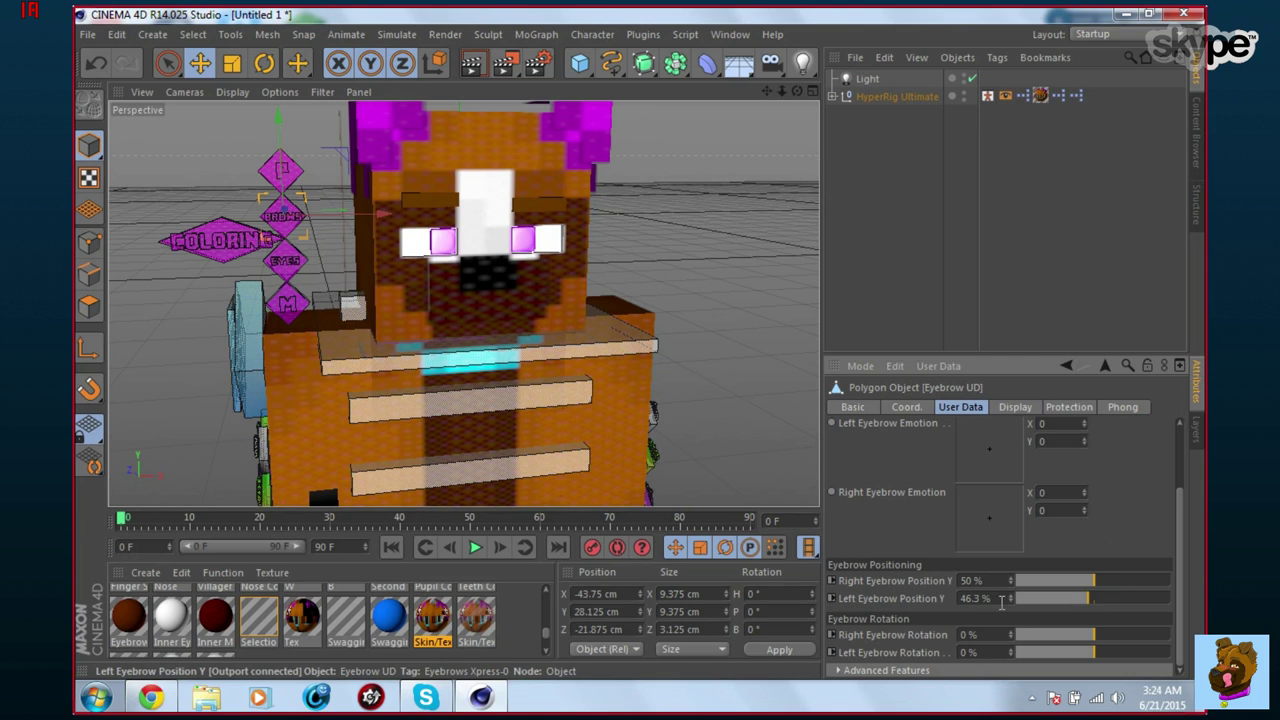
{"action": "type", "text": "45"}
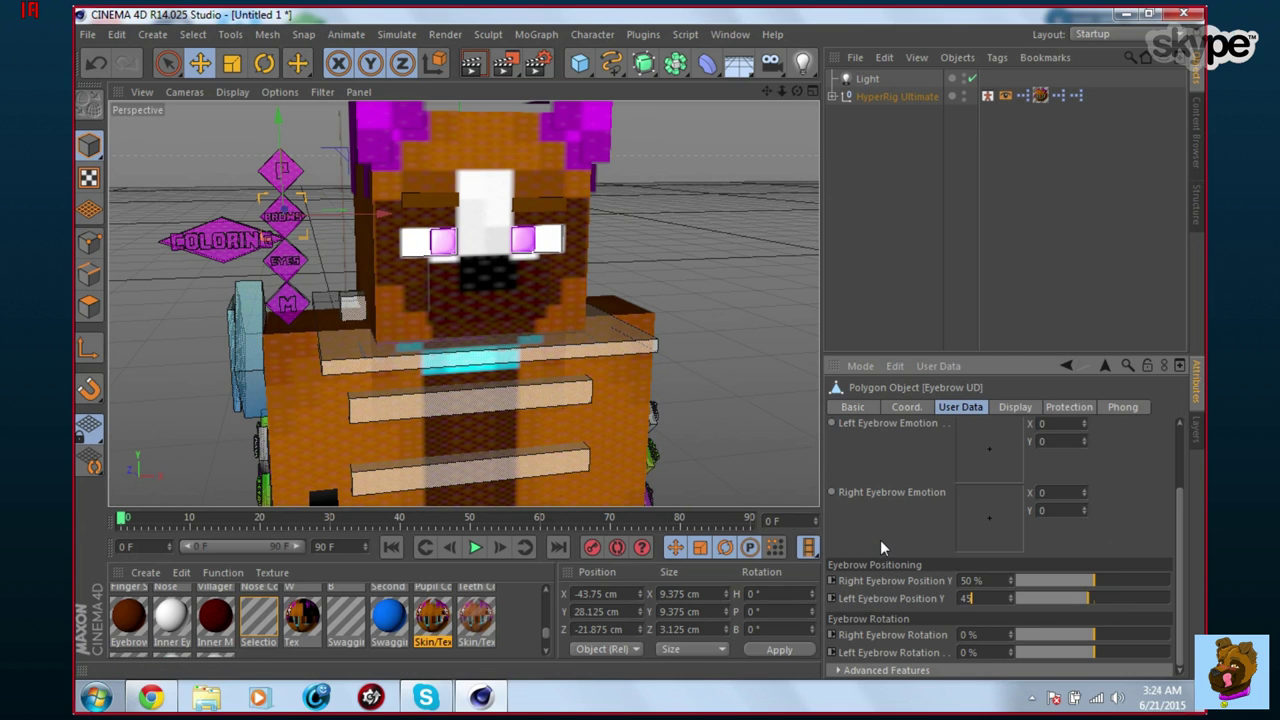
{"action": "key", "text": "Return"}
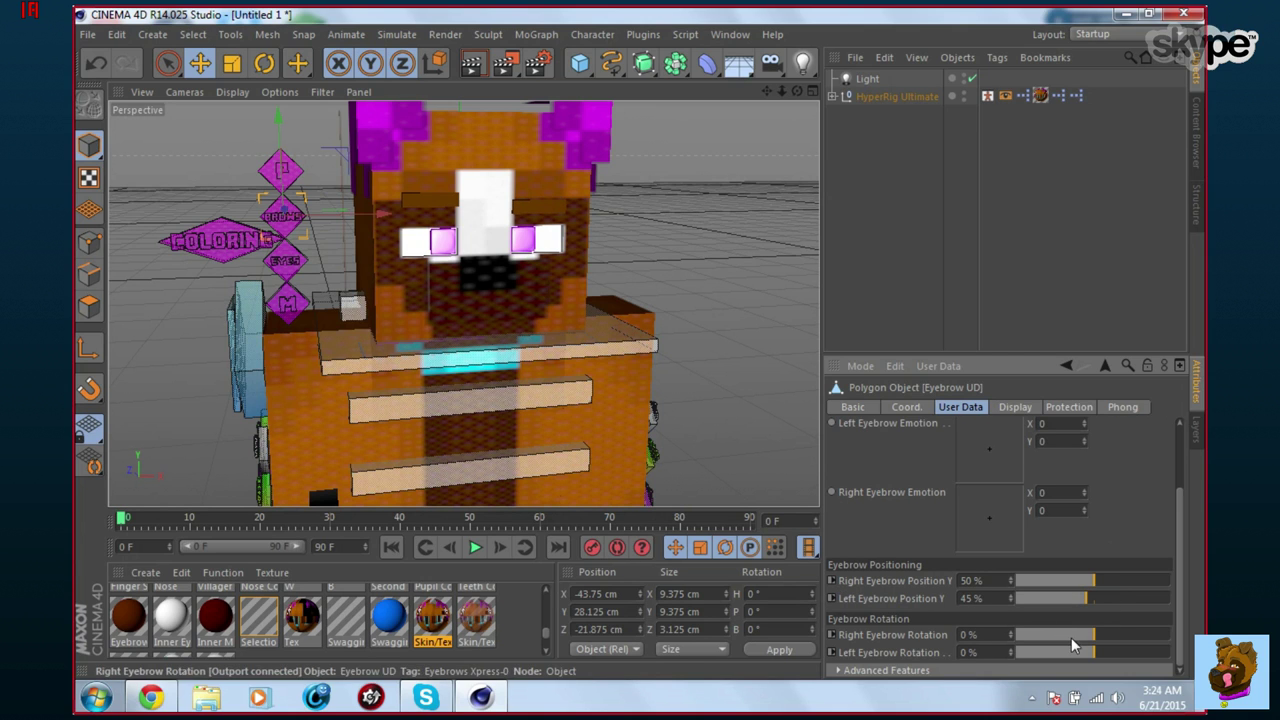
Tilt the eyebrows with a Right Eyebrow Rotation of about 34.7% and a Left Eyebrow Rotation of about 16.5%.
{"action": "mouse_move", "coordinate": [1093, 636]}
{"action": "left_mouse_down"}
{"action": "mouse_move", "coordinate": [1081, 642]}
{"action": "mouse_move", "coordinate": [1127, 648]}
{"action": "mouse_move", "coordinate": [1119, 663]}
{"action": "left_mouse_up"}
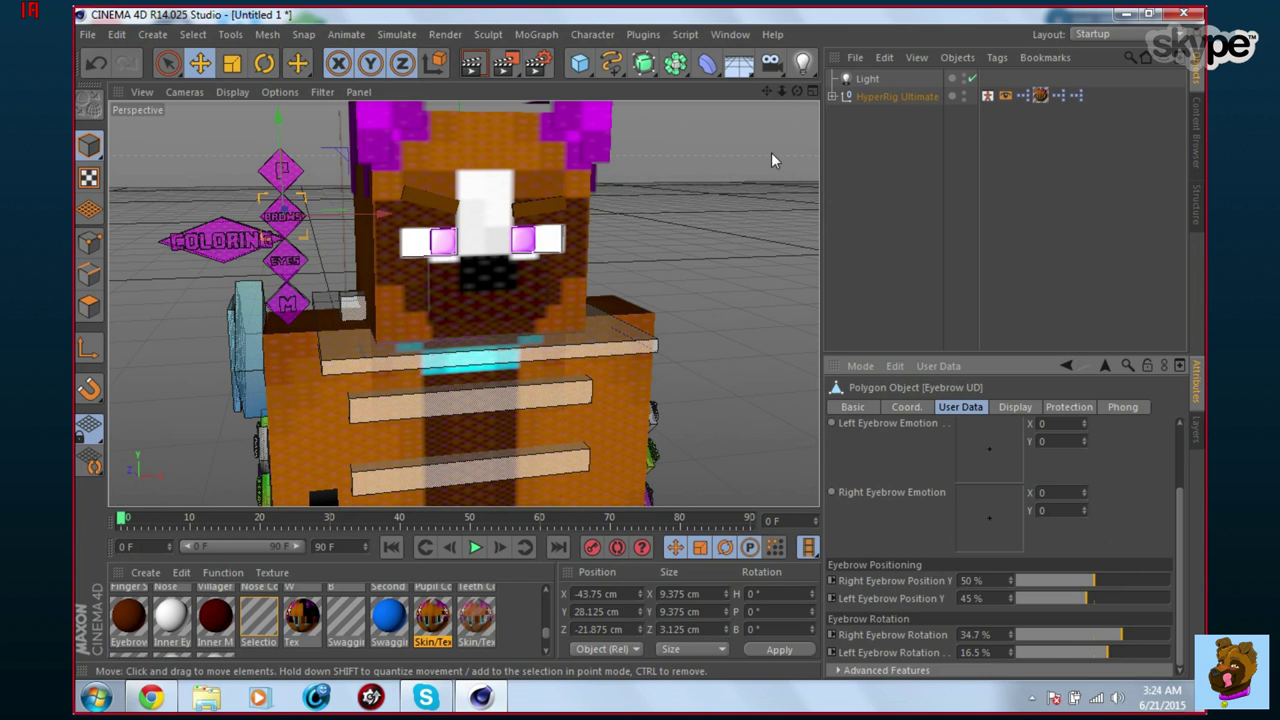
Select the Pupils controller beside the character's head to display its pupil position settings.
{"action": "left_click_drag", "start_coordinate": [796, 93], "coordinate": [436, 237]}
{"action": "left_click", "coordinate": [288, 257]}
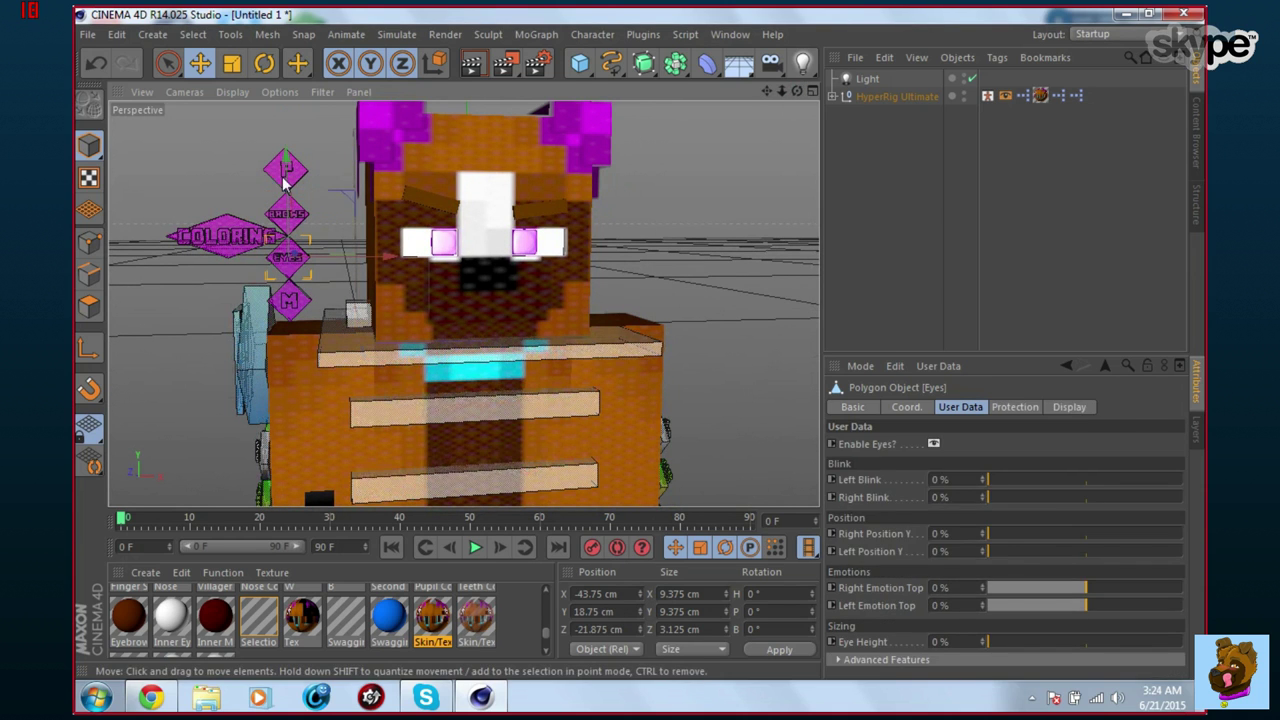
{"action": "left_click", "coordinate": [286, 170]}
Try spreading the pupils with Right Pupil Position X -50% and Left Pupil Position X about 44.7%, and undo the pupil moves.
{"action": "mouse_move", "coordinate": [971, 490]}
{"action": "left_mouse_down"}
{"action": "mouse_move", "coordinate": [945, 480]}
{"action": "mouse_move", "coordinate": [982, 470]}
{"action": "mouse_move", "coordinate": [975, 493]}
{"action": "mouse_move", "coordinate": [951, 482]}
{"action": "left_mouse_up"}
{"action": "left_click", "coordinate": [96, 63]}
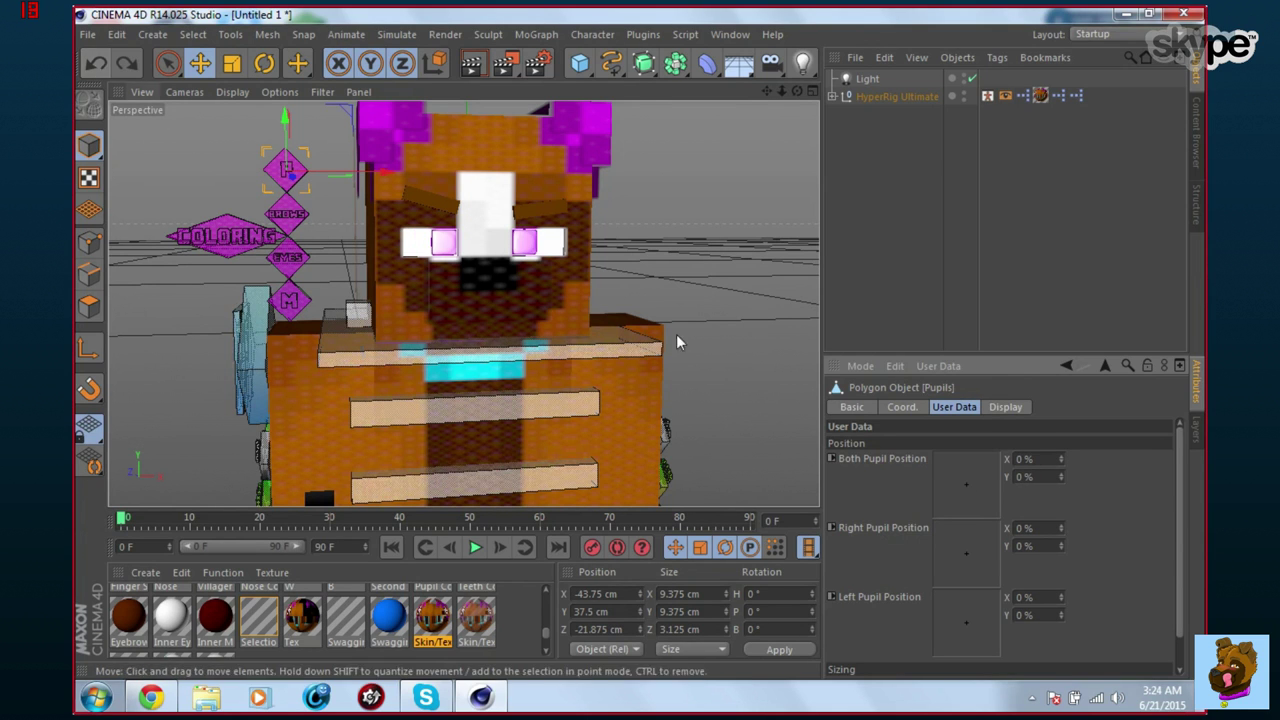
{"action": "left_click_drag", "start_coordinate": [963, 557], "coordinate": [932, 558]}
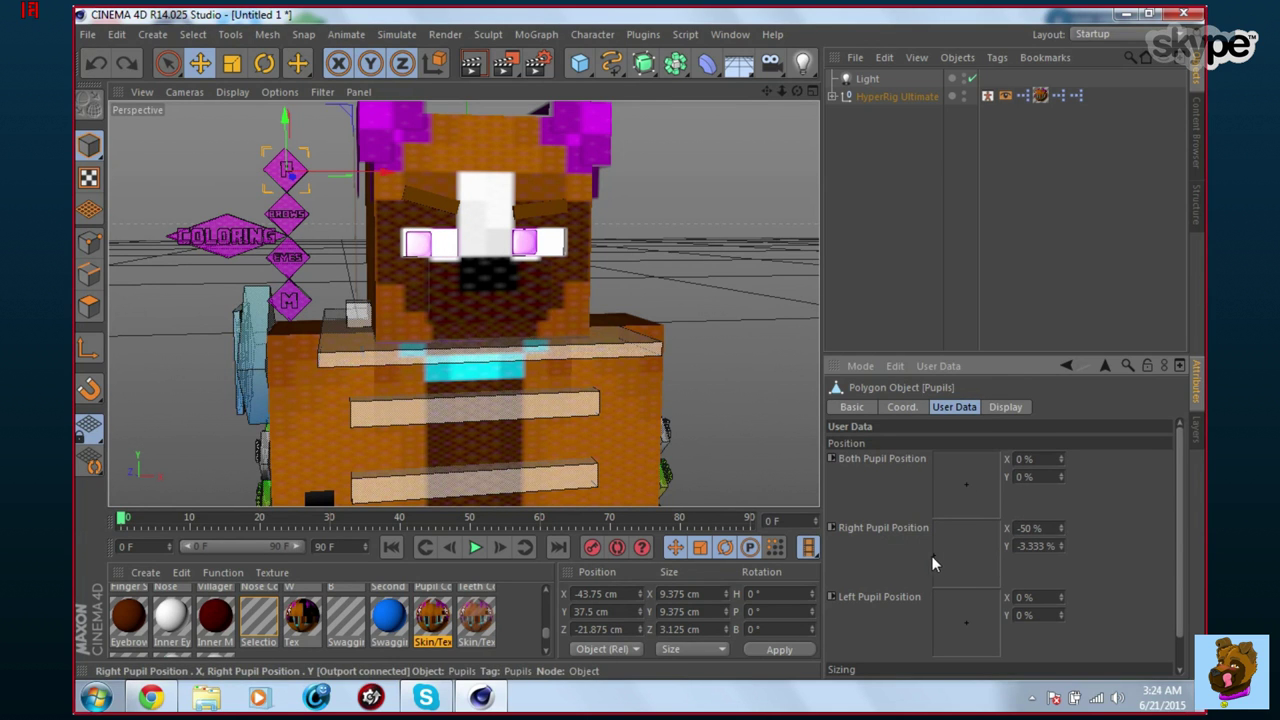
{"action": "left_click_drag", "start_coordinate": [980, 622], "coordinate": [996, 623]}
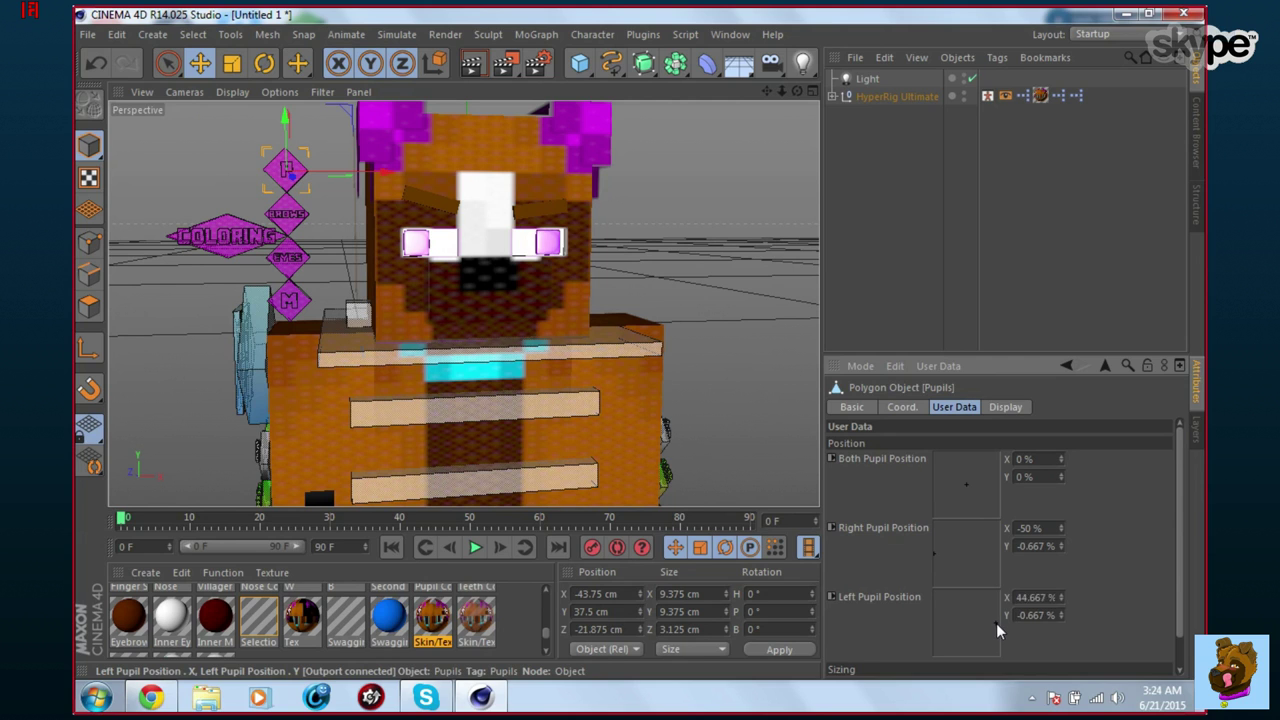
{"action": "left_click", "coordinate": [96, 63]}
{"action": "left_click", "coordinate": [96, 63]}
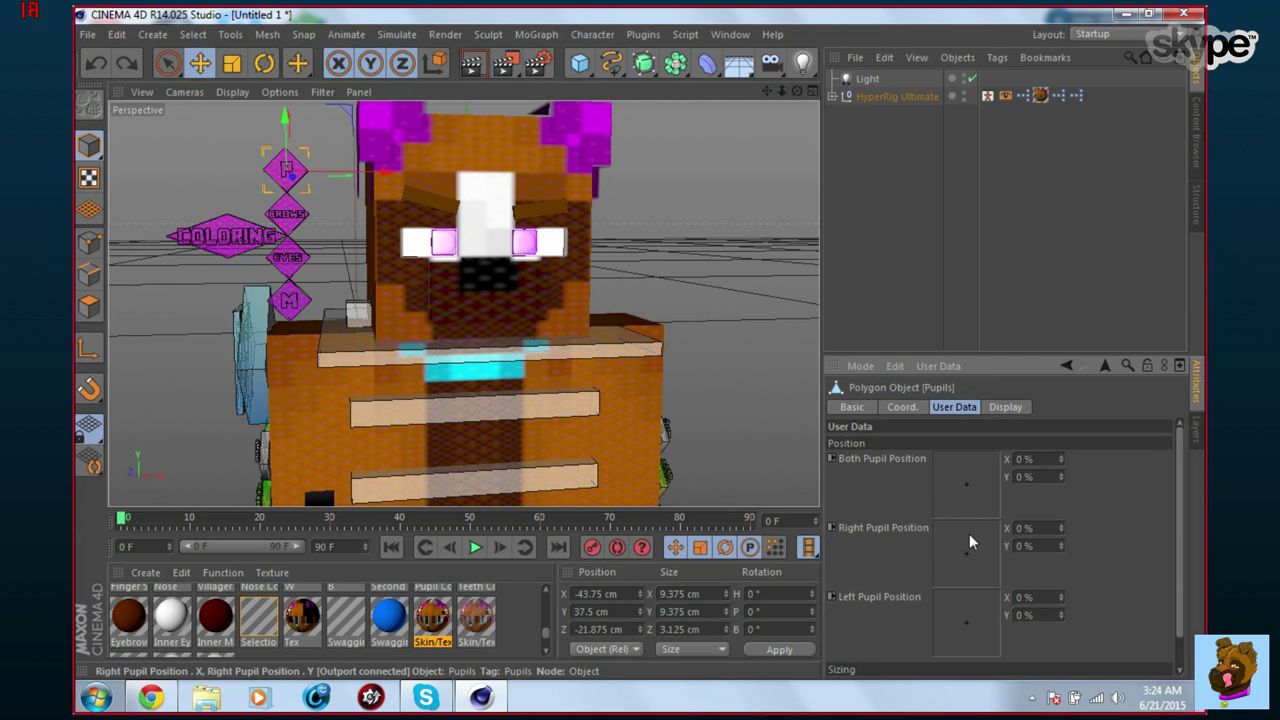
{"action": "left_click_drag", "start_coordinate": [959, 554], "coordinate": [902, 563]}
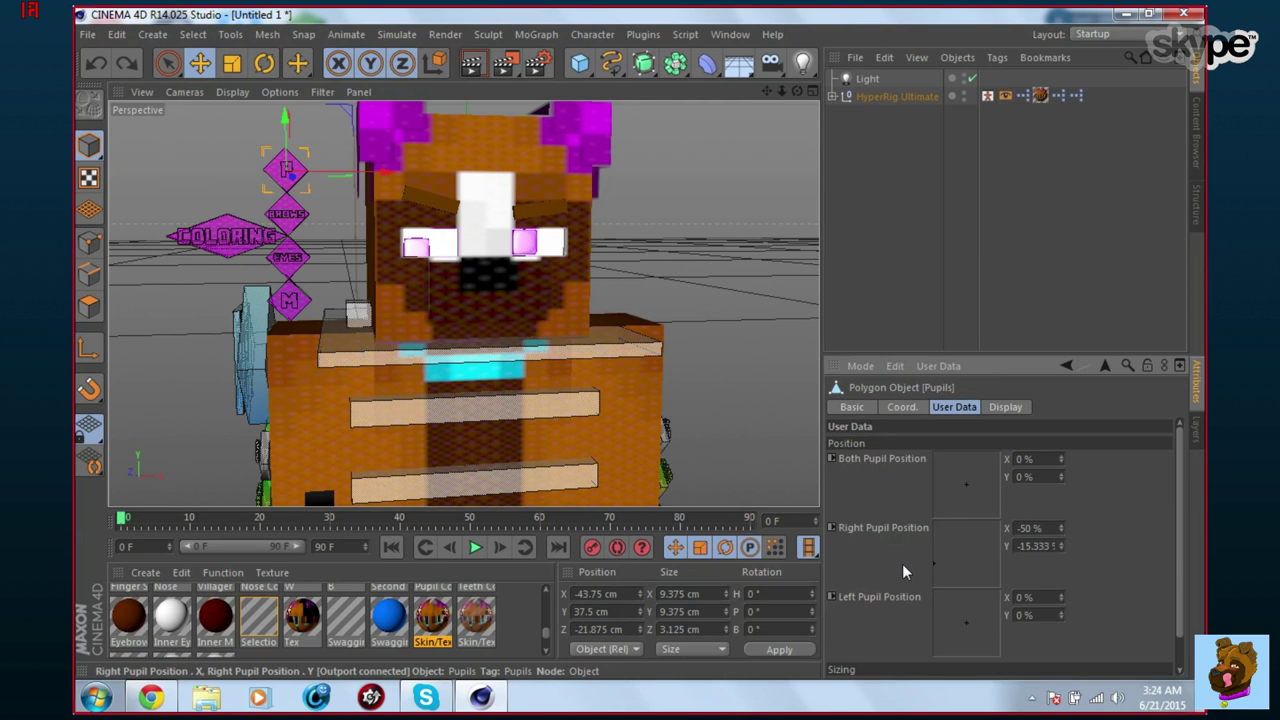
{"action": "left_click", "coordinate": [96, 62]}
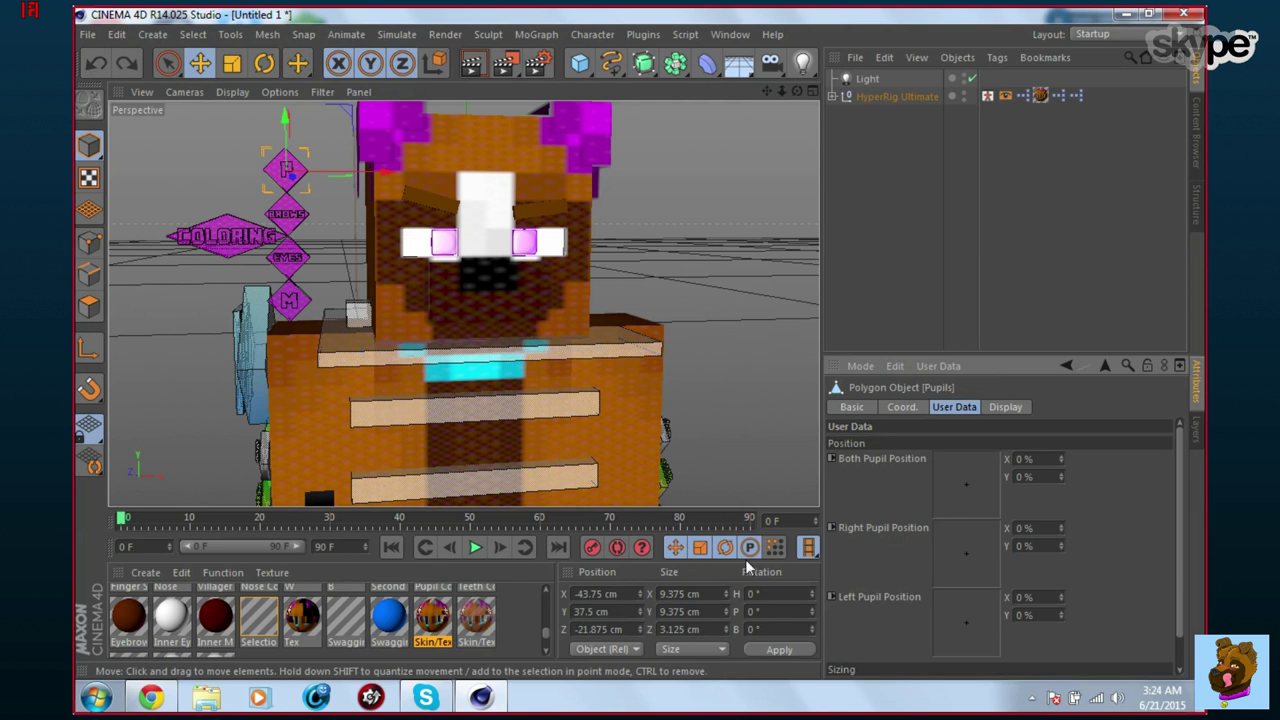
Set Both Pupil Position to about X -38.7%, Y -6.7% and Left Pupil Position to about X 35.3%, Y -3.3%.
{"action": "mouse_move", "coordinate": [963, 486]}
{"action": "left_mouse_down"}
{"action": "mouse_move", "coordinate": [924, 467]}
{"action": "mouse_move", "coordinate": [953, 487]}
{"action": "left_mouse_up"}
{"action": "left_click_drag", "start_coordinate": [971, 557], "coordinate": [972, 556]}
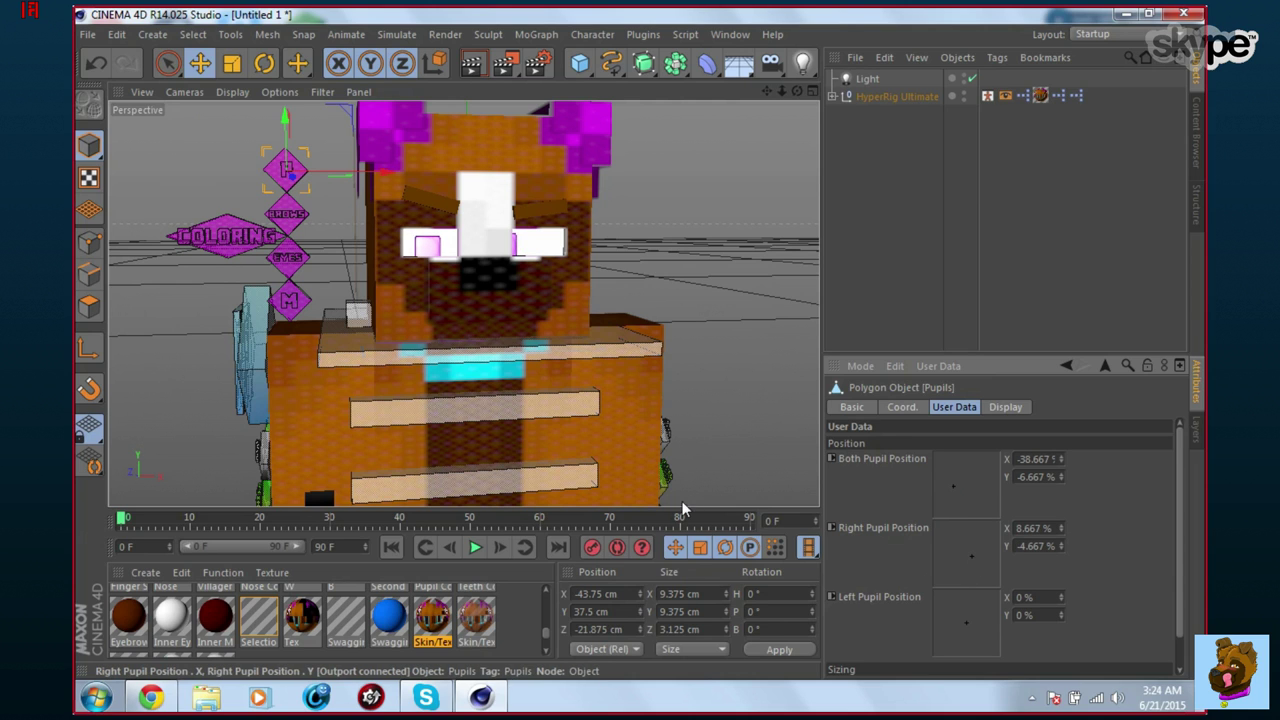
{"action": "key", "text": "ctrl+z"}
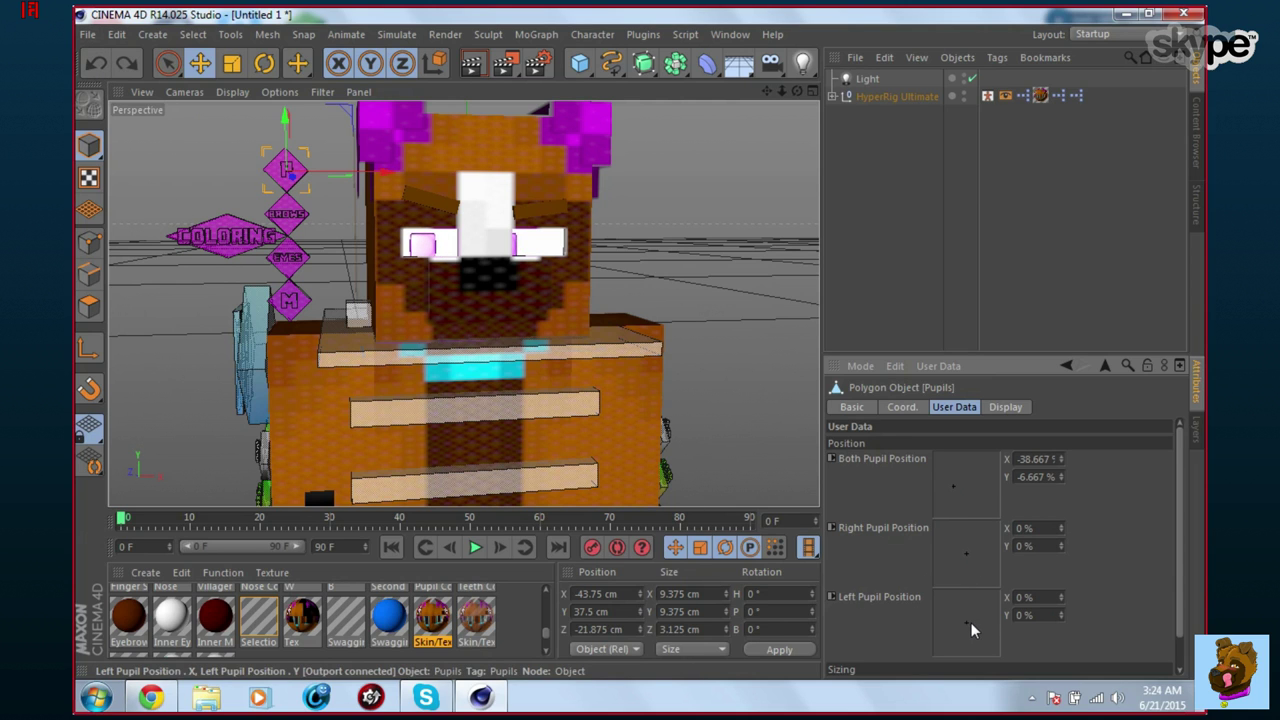
{"action": "mouse_move", "coordinate": [970, 622]}
{"action": "left_mouse_down"}
{"action": "mouse_move", "coordinate": [1001, 625]}
{"action": "mouse_move", "coordinate": [990, 625]}
{"action": "left_mouse_up"}
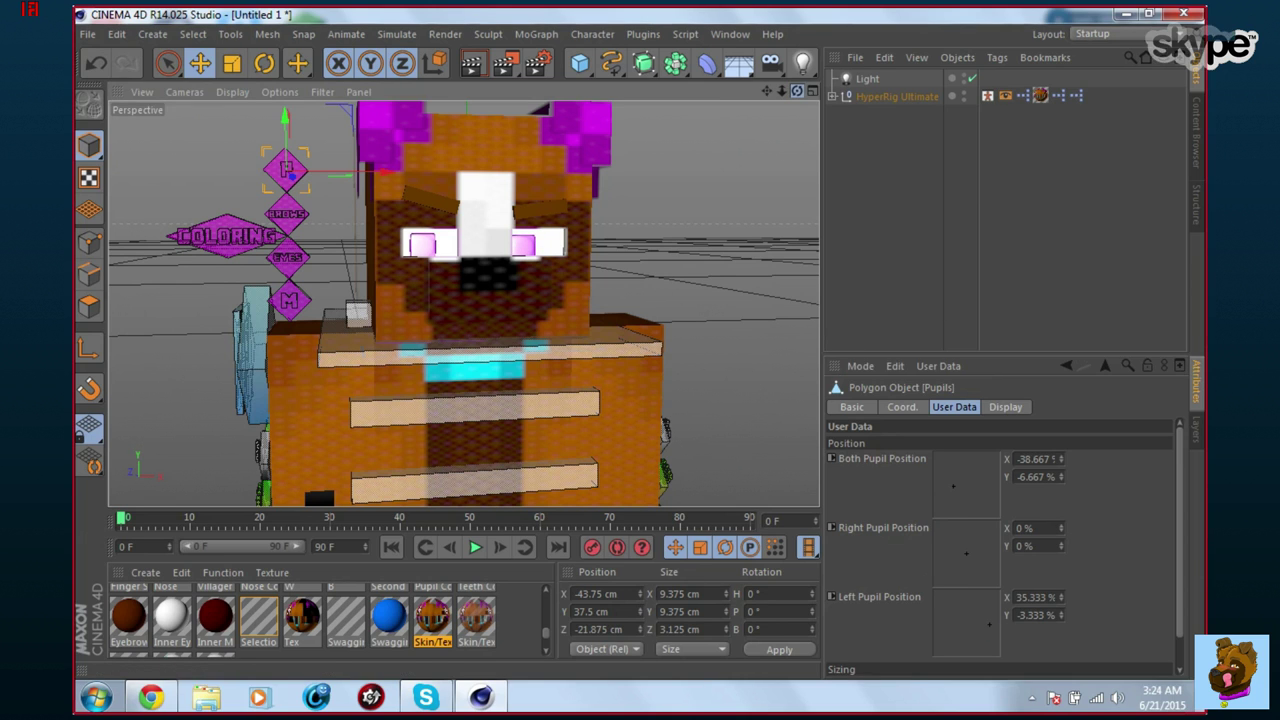
Delete the Light object from the scene.
{"action": "left_click_drag", "start_coordinate": [429, 294], "coordinate": [463, 303], "text": "alt"}
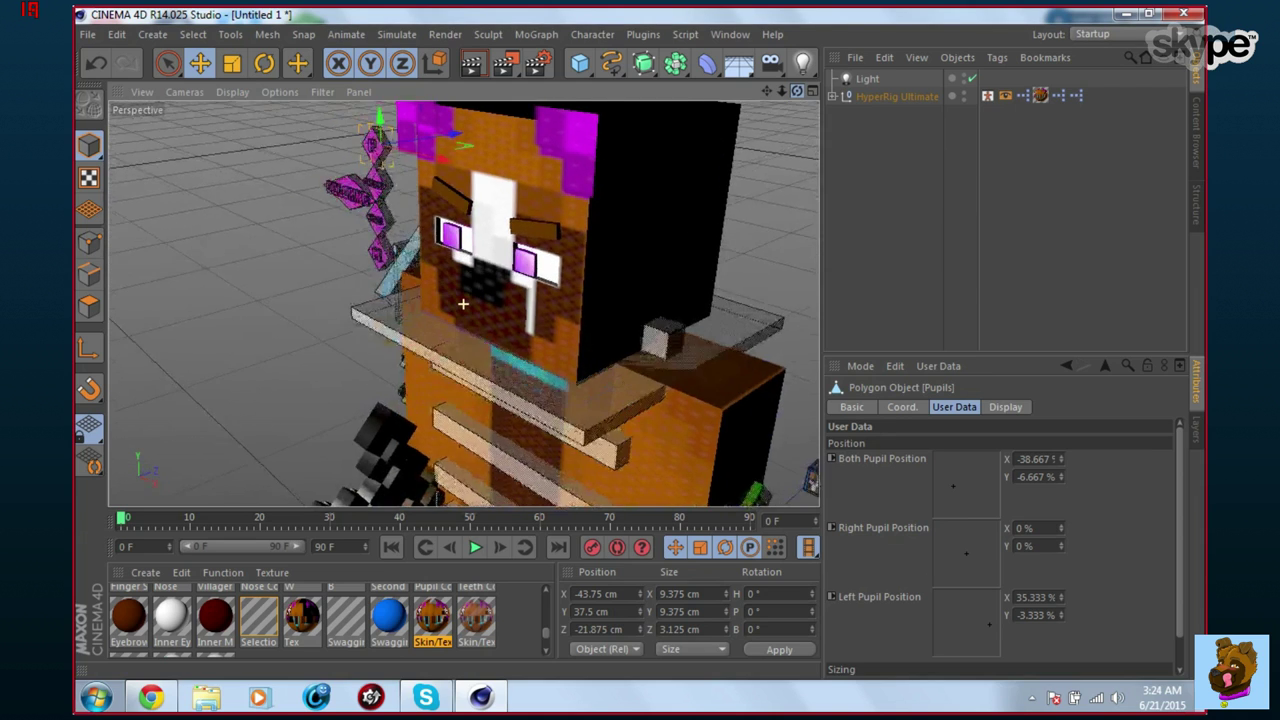
{"action": "left_click_drag", "start_coordinate": [797, 91], "coordinate": [746, 90]}
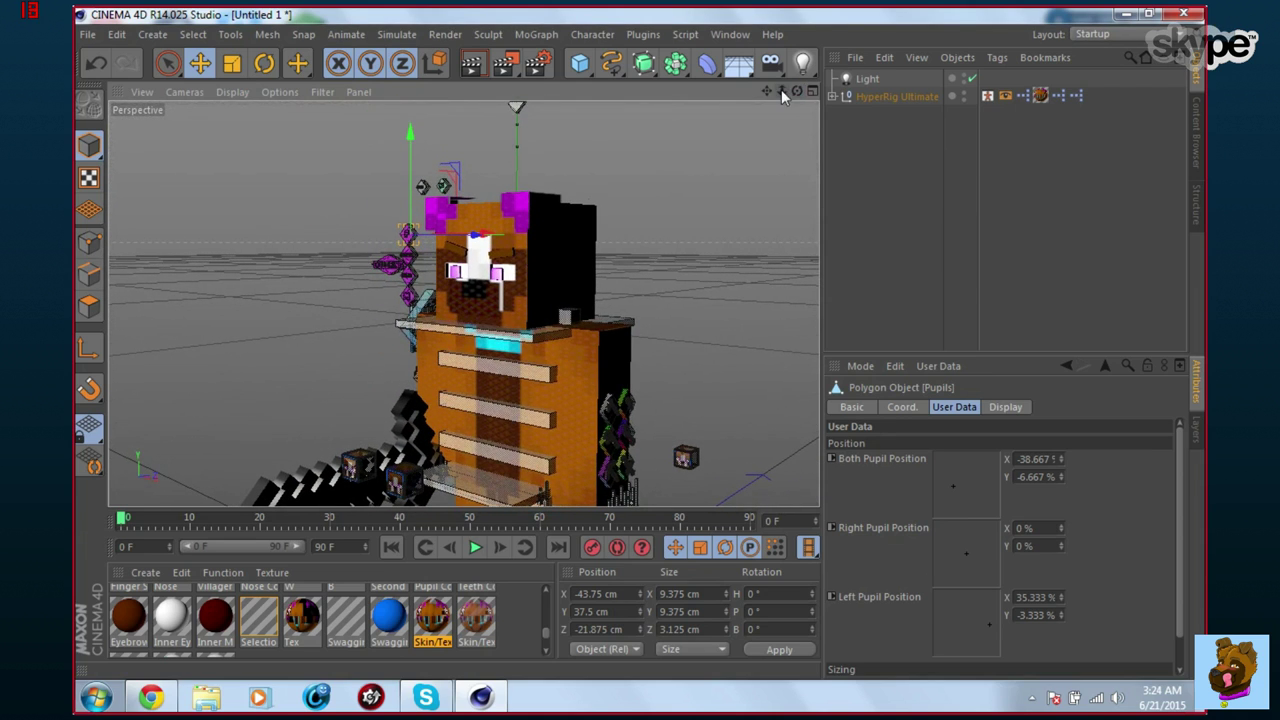
{"action": "left_click", "coordinate": [866, 79]}
{"action": "key", "text": "Delete"}
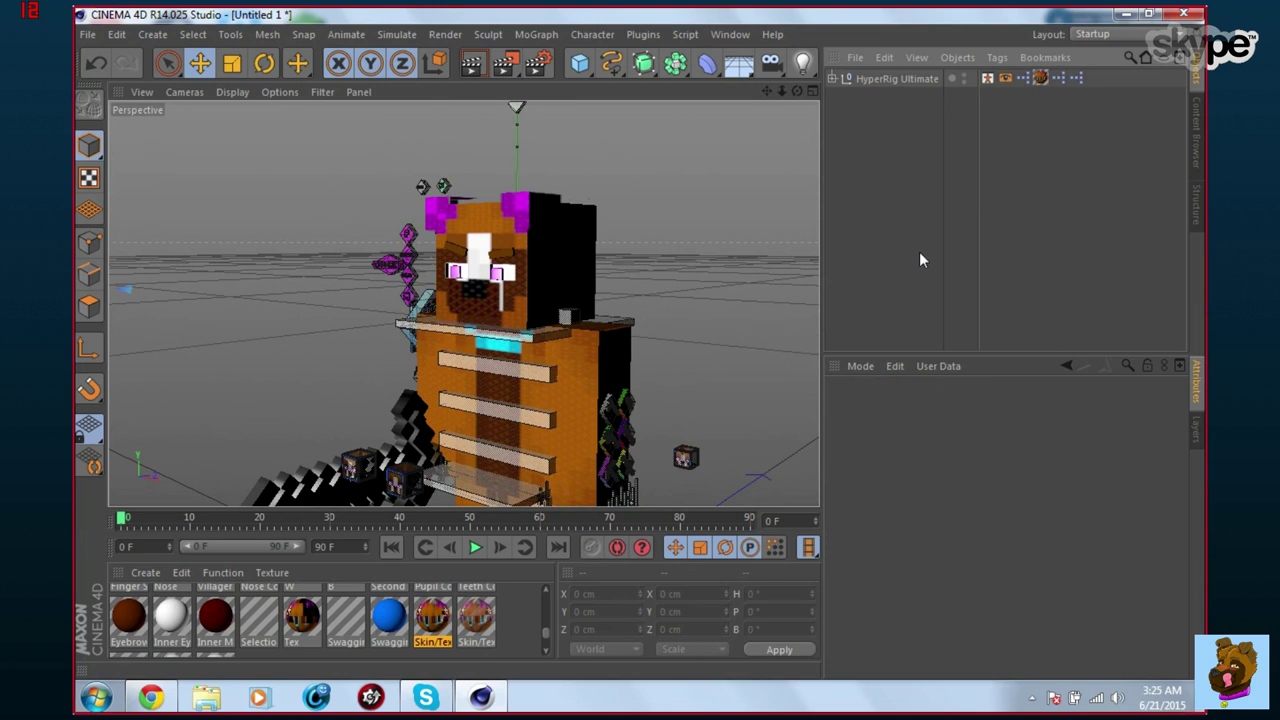
Expand the HyperRig Ultimate hierarchy and its Arm IKs group to reach the arm controls.
{"action": "mouse_move", "coordinate": [783, 92]}
{"action": "left_mouse_down"}
{"action": "mouse_move", "coordinate": [700, 92]}
{"action": "mouse_move", "coordinate": [785, 92]}
{"action": "mouse_move", "coordinate": [782, 70]}
{"action": "left_mouse_up"}
{"action": "left_click_drag", "start_coordinate": [782, 92], "coordinate": [707, 87]}
{"action": "left_click_drag", "start_coordinate": [797, 92], "coordinate": [703, 141]}
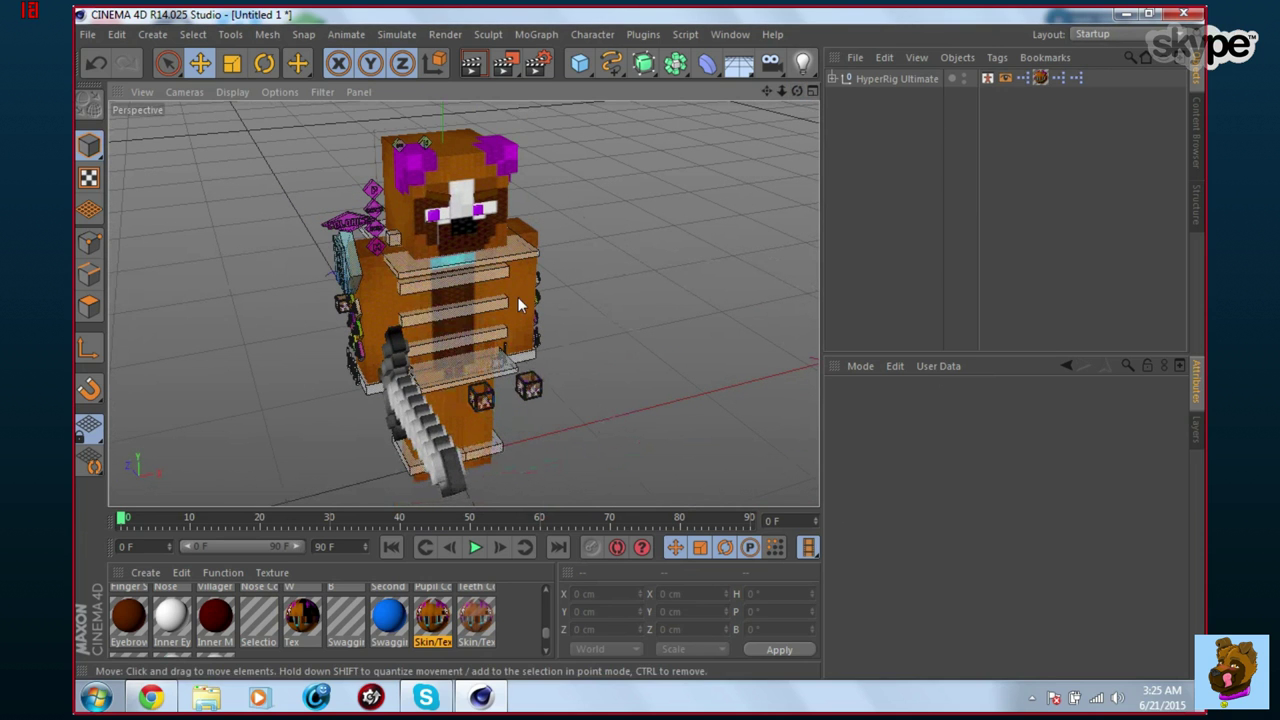
{"action": "left_click_drag", "start_coordinate": [798, 93], "coordinate": [631, 234]}
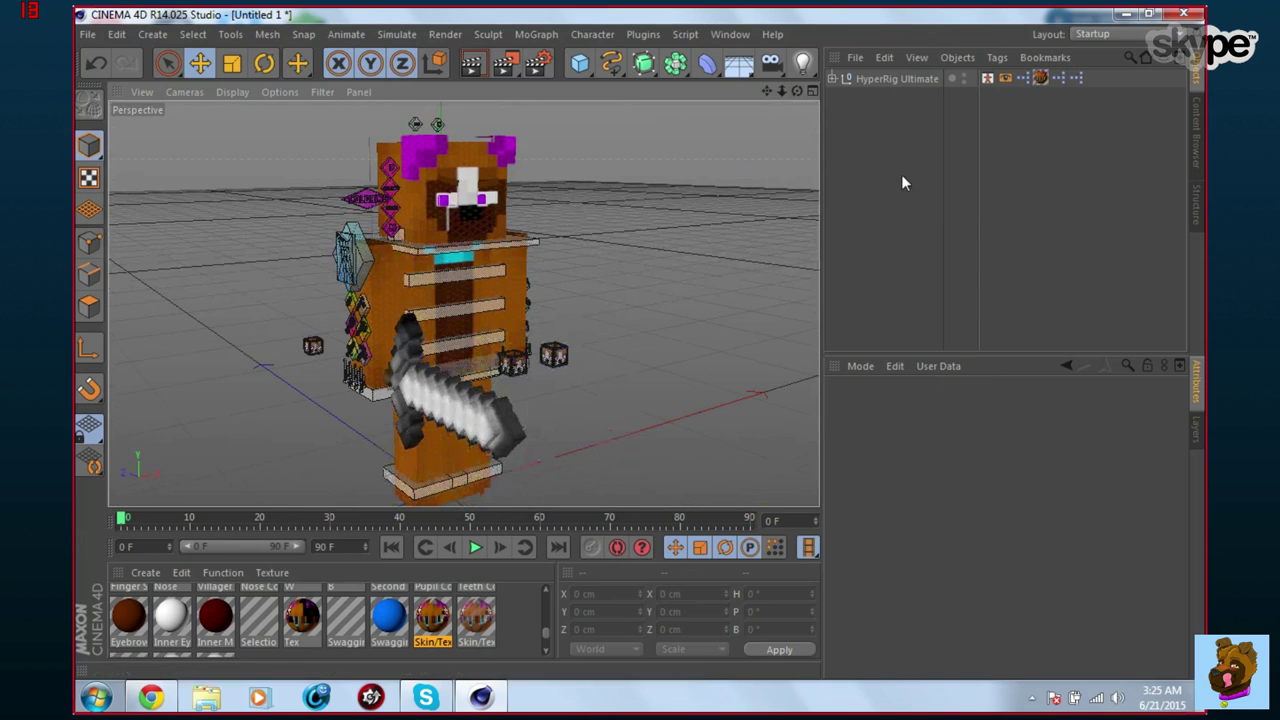
{"action": "left_click", "coordinate": [832, 78]}
{"action": "left_click", "coordinate": [832, 78]}
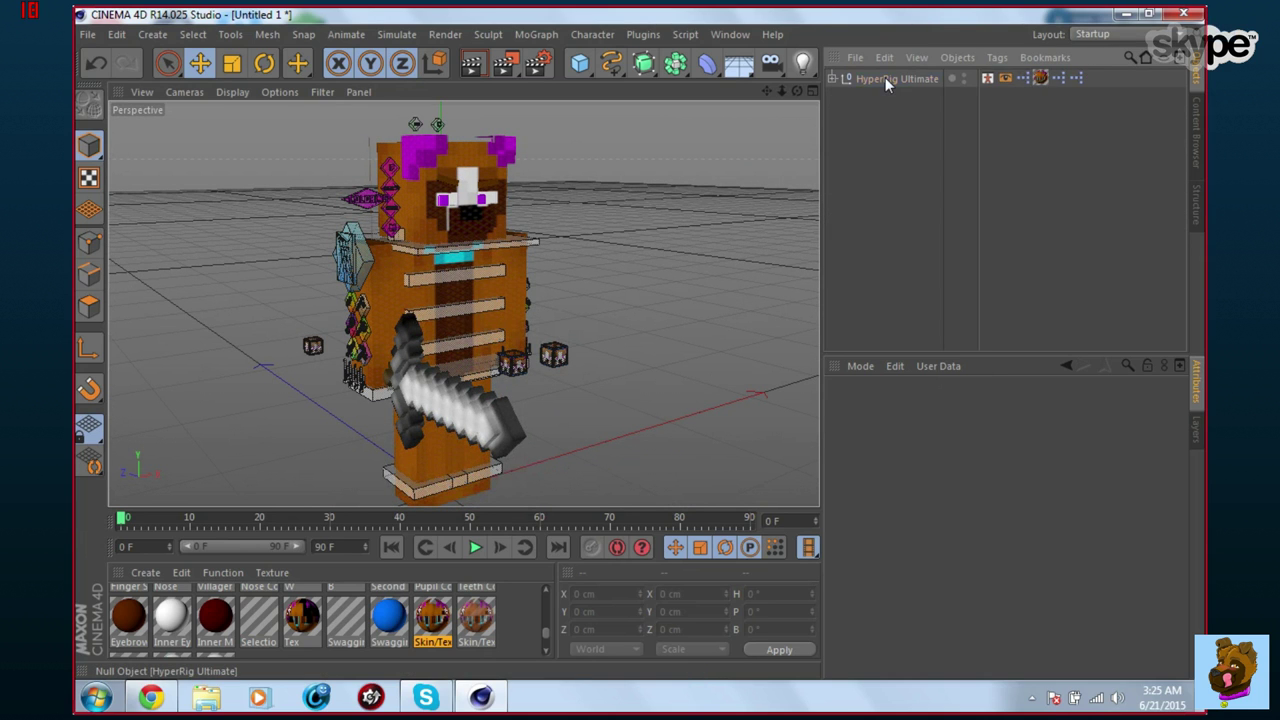
{"action": "left_click", "coordinate": [885, 77]}
{"action": "left_click", "coordinate": [838, 155]}
{"action": "left_click", "coordinate": [833, 80]}
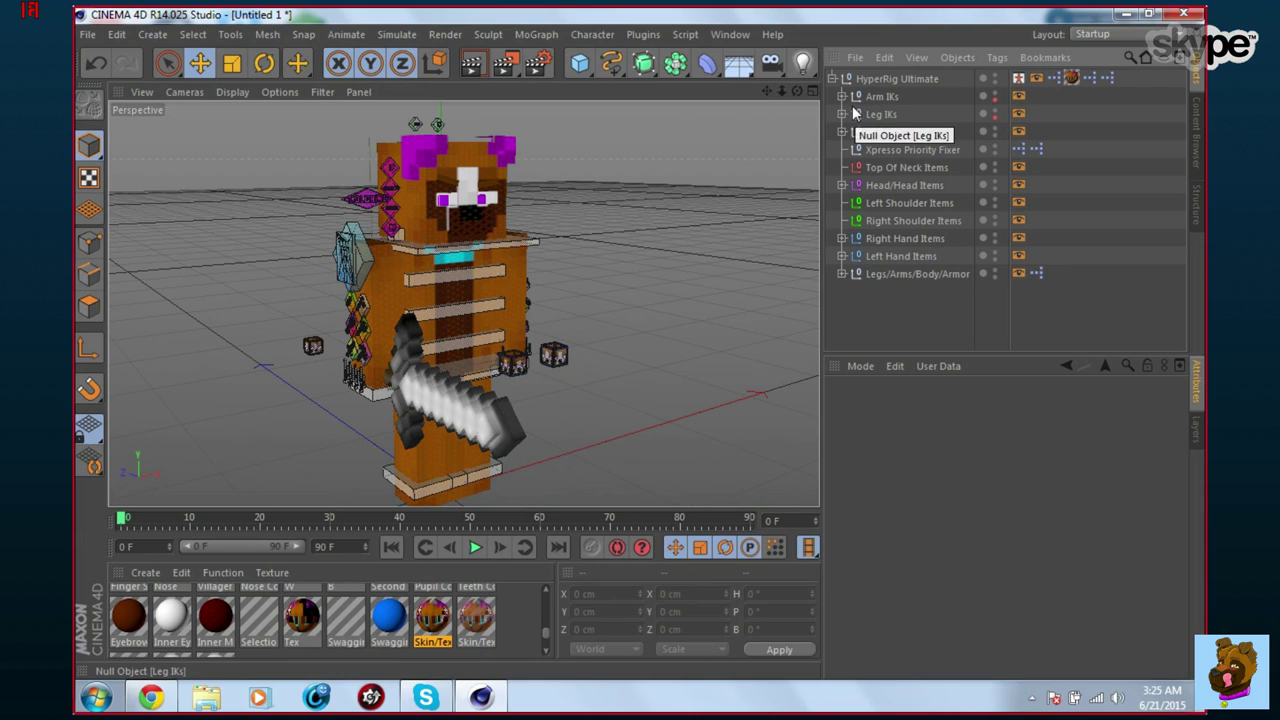
{"action": "left_click", "coordinate": [841, 95]}
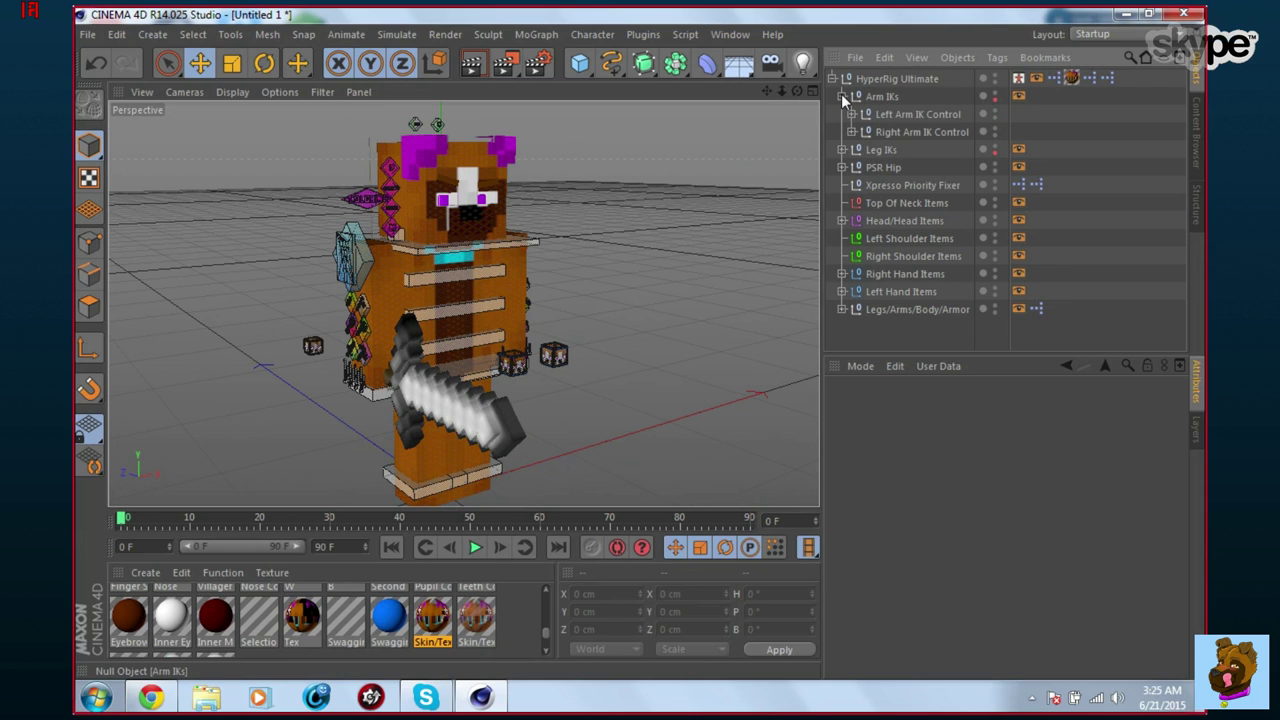
Raise the right arm forward by moving Right Arm IK Control to about Y 36.8 cm, Z -50.4 cm.
{"action": "left_click", "coordinate": [893, 132]}
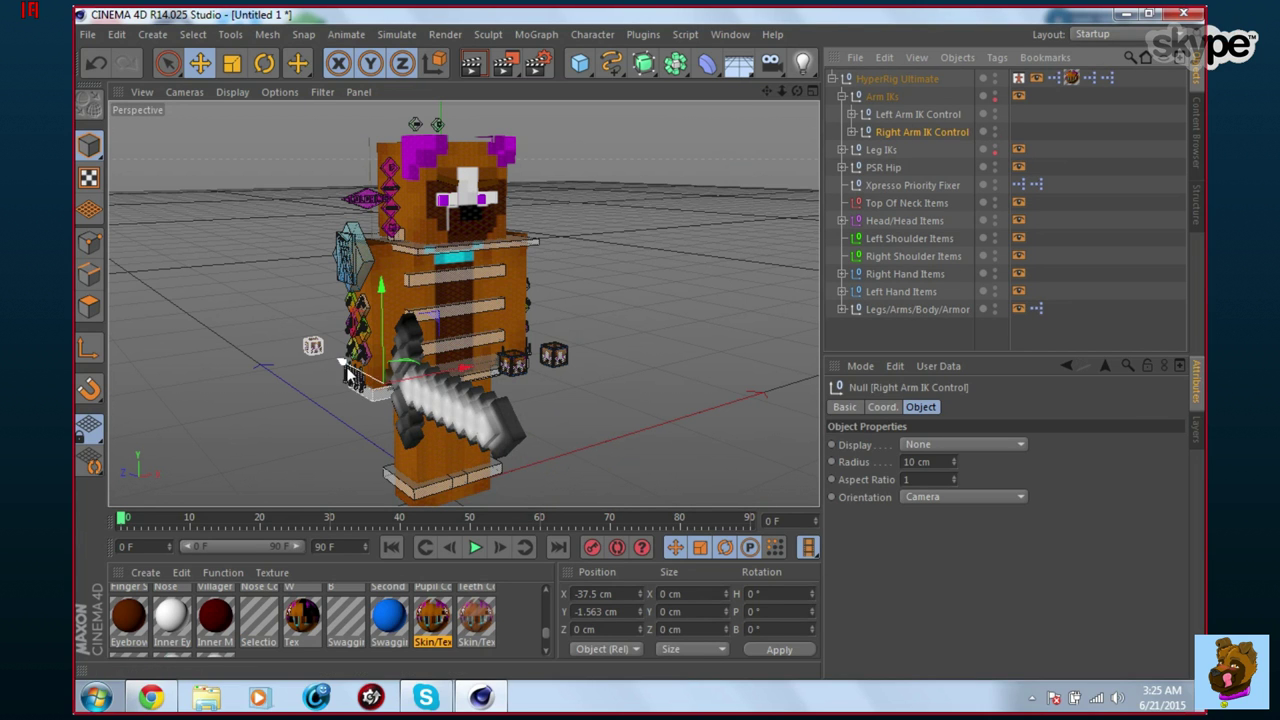
{"action": "left_click_drag", "start_coordinate": [350, 375], "coordinate": [402, 335]}
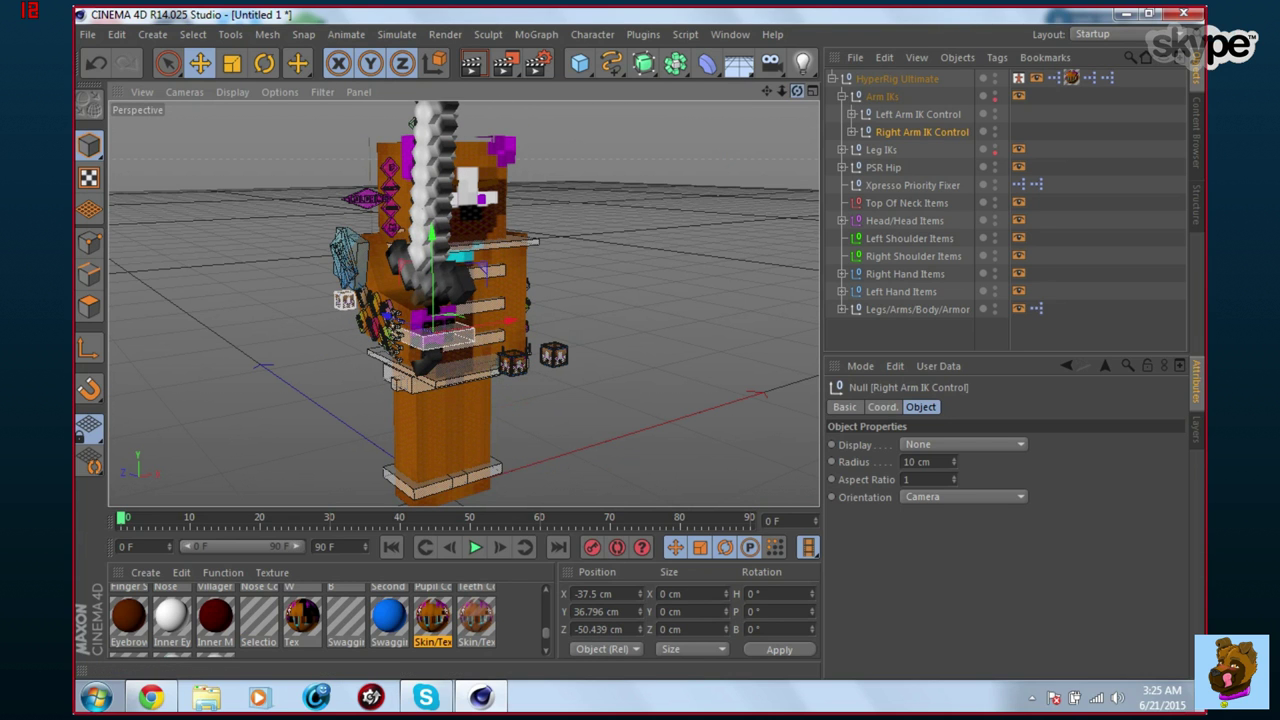
{"action": "mouse_move", "coordinate": [797, 91]}
{"action": "left_mouse_down"}
{"action": "mouse_move", "coordinate": [750, 94]}
{"action": "mouse_move", "coordinate": [802, 91]}
{"action": "left_mouse_up"}
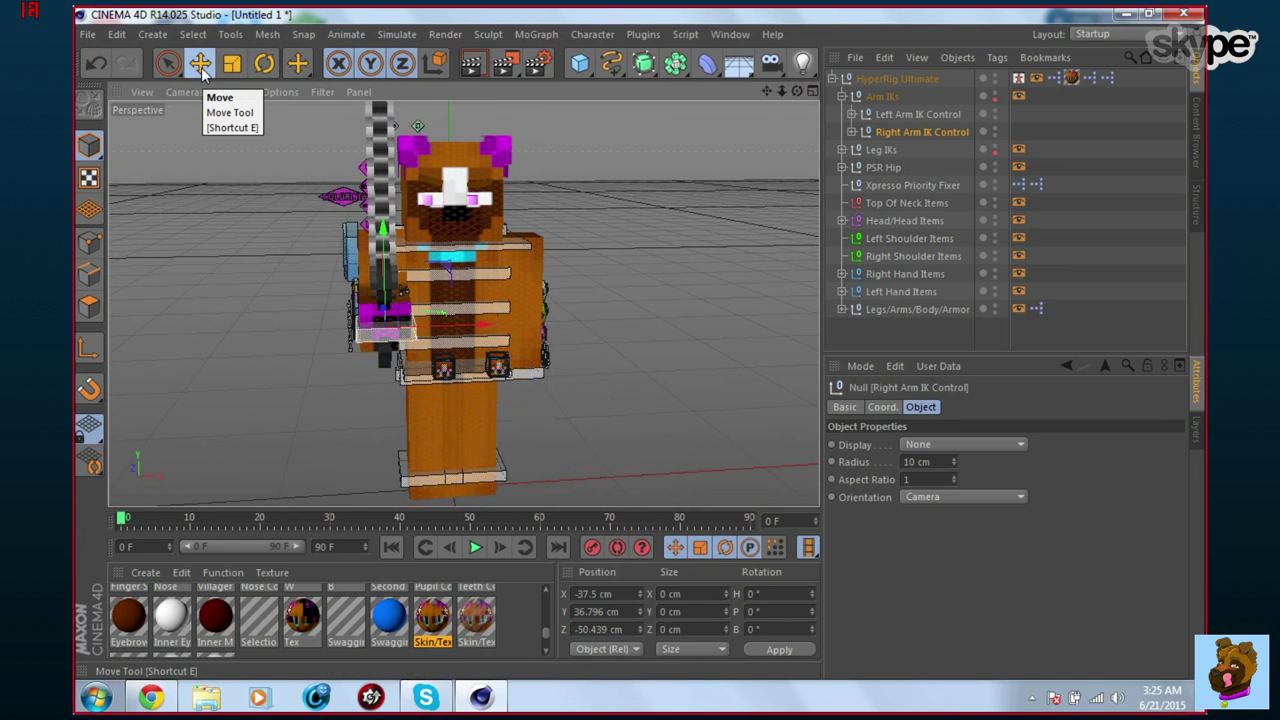
Rotate Right Arm IK Control to a heading of about 32.1° and move it to about X -47.6, Y 6.2, Z -12.5 cm.
{"action": "left_click", "coordinate": [265, 64]}
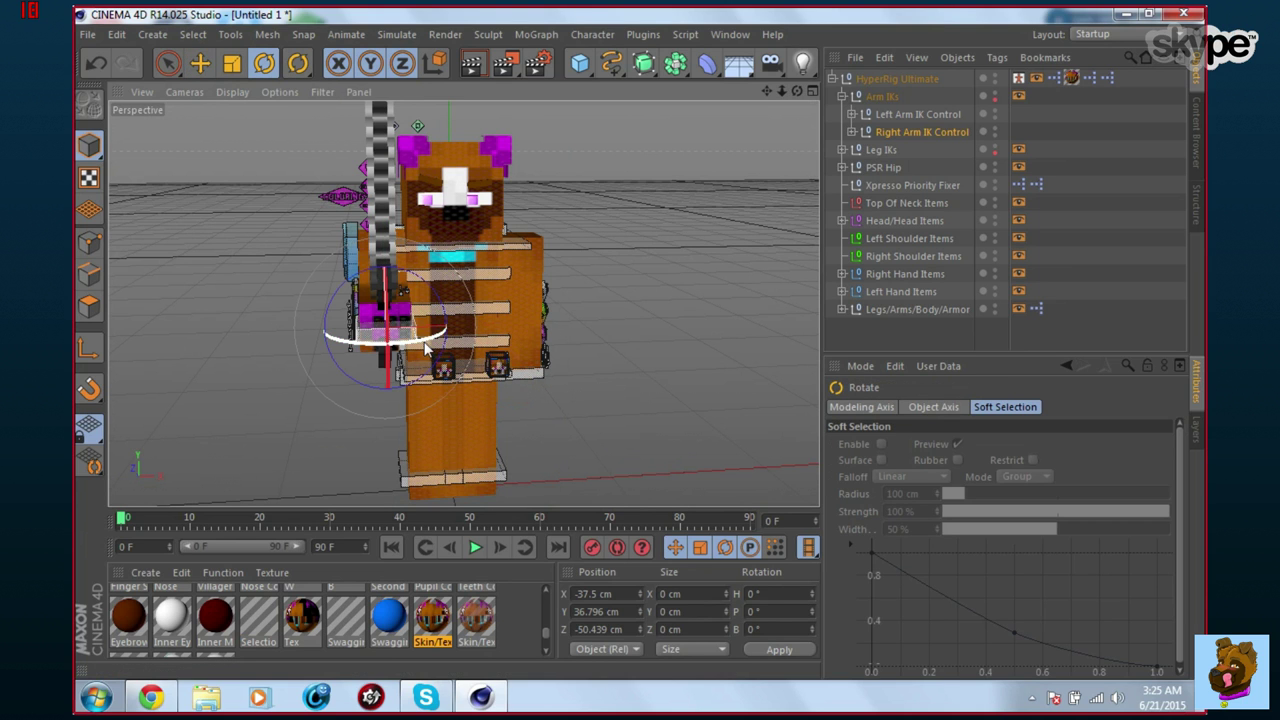
{"action": "mouse_move", "coordinate": [427, 345]}
{"action": "left_mouse_down"}
{"action": "mouse_move", "coordinate": [466, 362]}
{"action": "mouse_move", "coordinate": [420, 362]}
{"action": "mouse_move", "coordinate": [463, 339]}
{"action": "mouse_move", "coordinate": [443, 337]}
{"action": "left_mouse_up"}
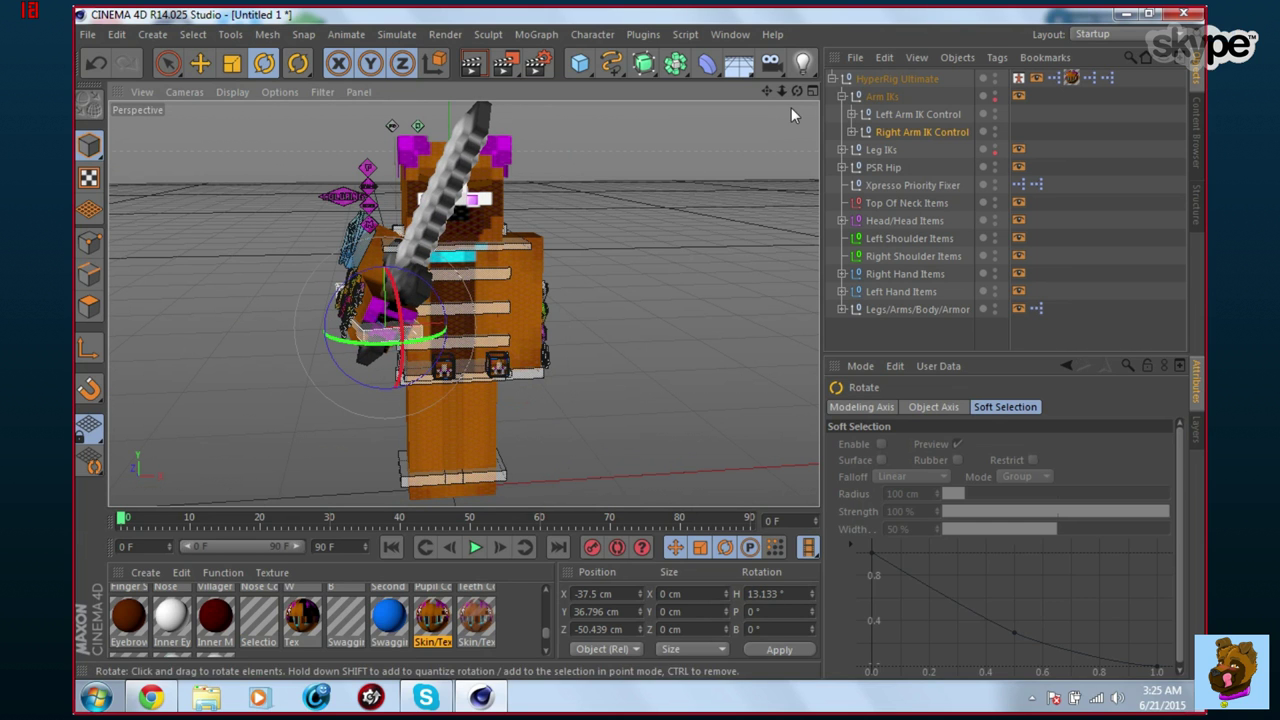
{"action": "left_click_drag", "start_coordinate": [797, 91], "coordinate": [729, 132]}
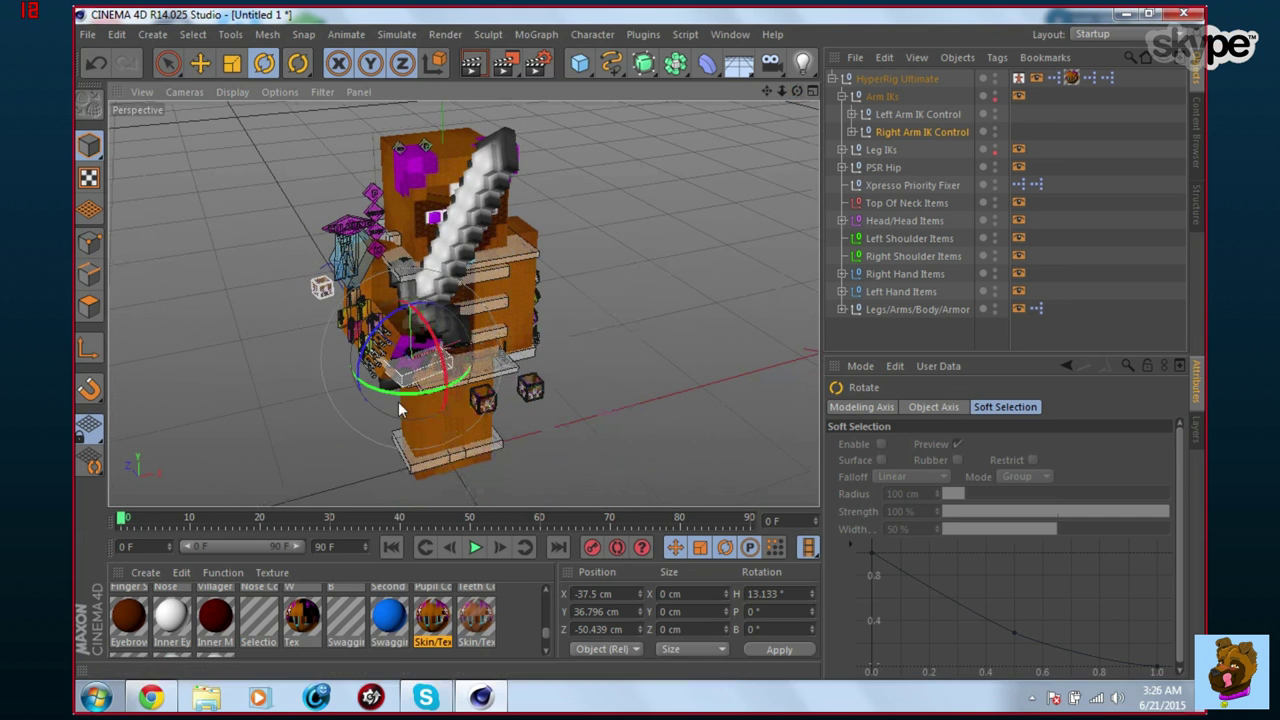
{"action": "left_click_drag", "start_coordinate": [415, 393], "coordinate": [418, 392]}
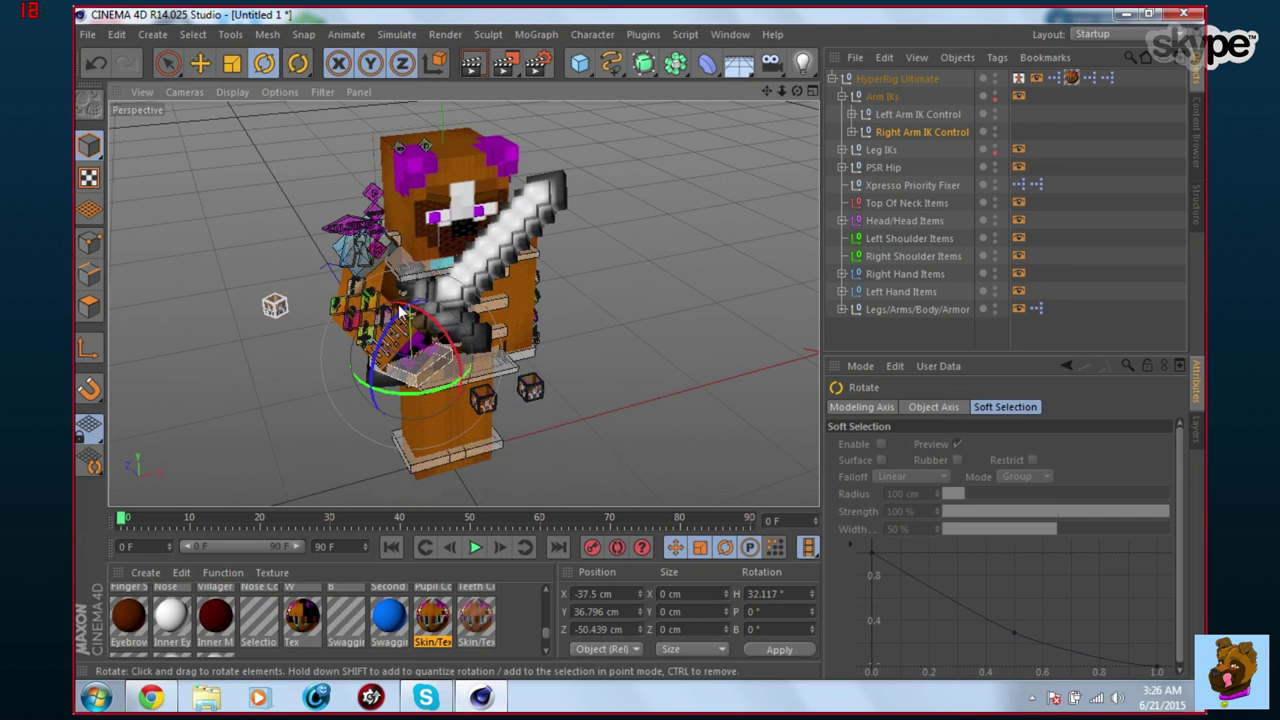
{"action": "key", "text": "e"}
{"action": "left_click_drag", "start_coordinate": [397, 278], "coordinate": [390, 351]}
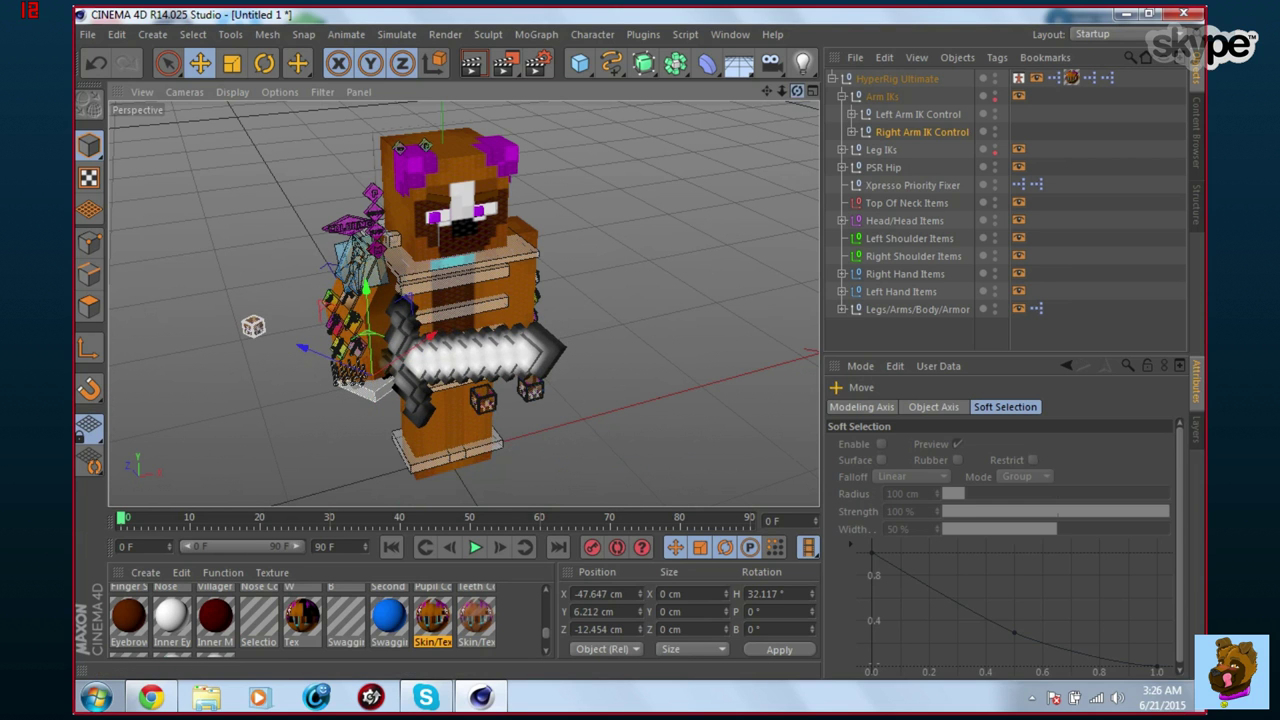
Bend the left arm by moving Left Arm IK Control to about X 44.5, Y 30.7, Z -33.4 cm.
{"action": "left_click_drag", "start_coordinate": [797, 91], "coordinate": [726, 69]}
{"action": "left_click", "coordinate": [902, 115]}
{"action": "mouse_move", "coordinate": [563, 367]}
{"action": "left_mouse_down"}
{"action": "mouse_move", "coordinate": [590, 370]}
{"action": "mouse_move", "coordinate": [578, 368]}
{"action": "left_mouse_up"}
{"action": "left_click_drag", "start_coordinate": [538, 328], "coordinate": [614, 334]}
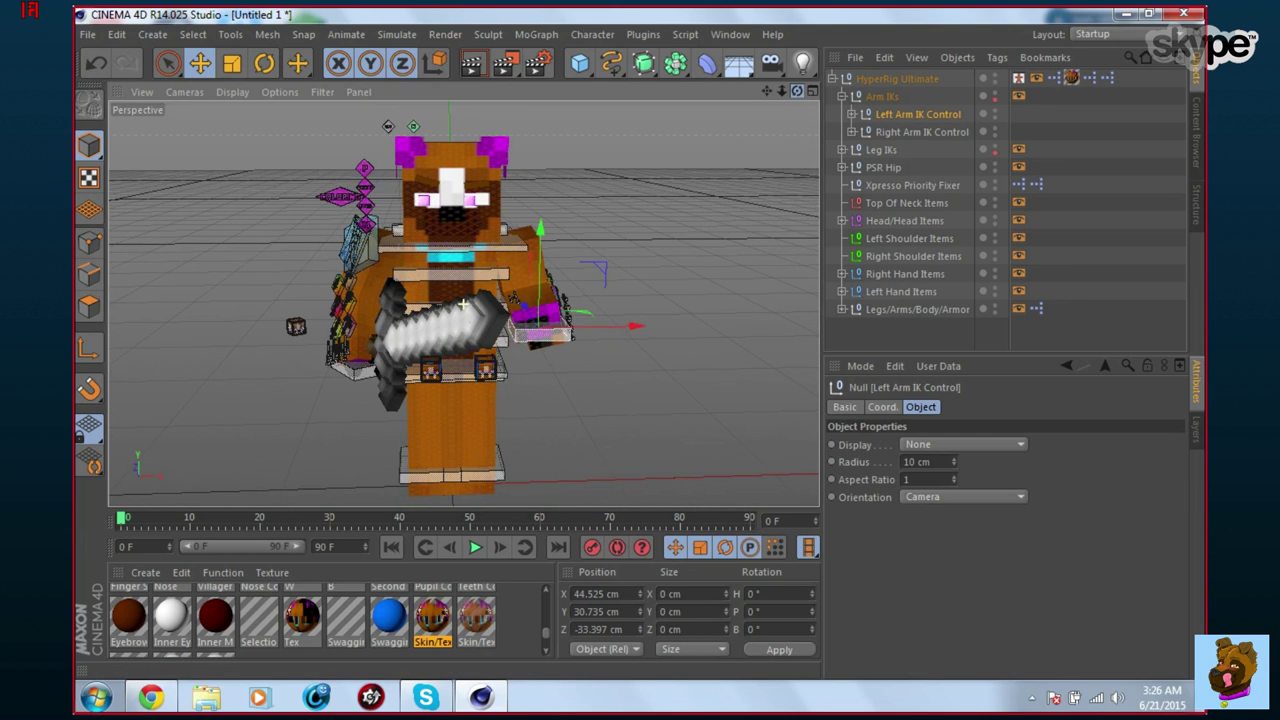
Expand Head/Head Items and select the Head - Boole Mouth and Second Layer nulls together.
{"action": "left_click_drag", "start_coordinate": [797, 91], "coordinate": [877, 68]}
{"action": "mouse_move", "coordinate": [797, 91]}
{"action": "left_mouse_down"}
{"action": "mouse_move", "coordinate": [797, 106]}
{"action": "mouse_move", "coordinate": [660, 112]}
{"action": "mouse_move", "coordinate": [790, 108]}
{"action": "left_mouse_up"}
{"action": "left_click_drag", "start_coordinate": [463, 302], "coordinate": [495, 300], "text": "alt"}
{"action": "left_click", "coordinate": [770, 63]}
{"action": "left_click", "coordinate": [770, 88]}
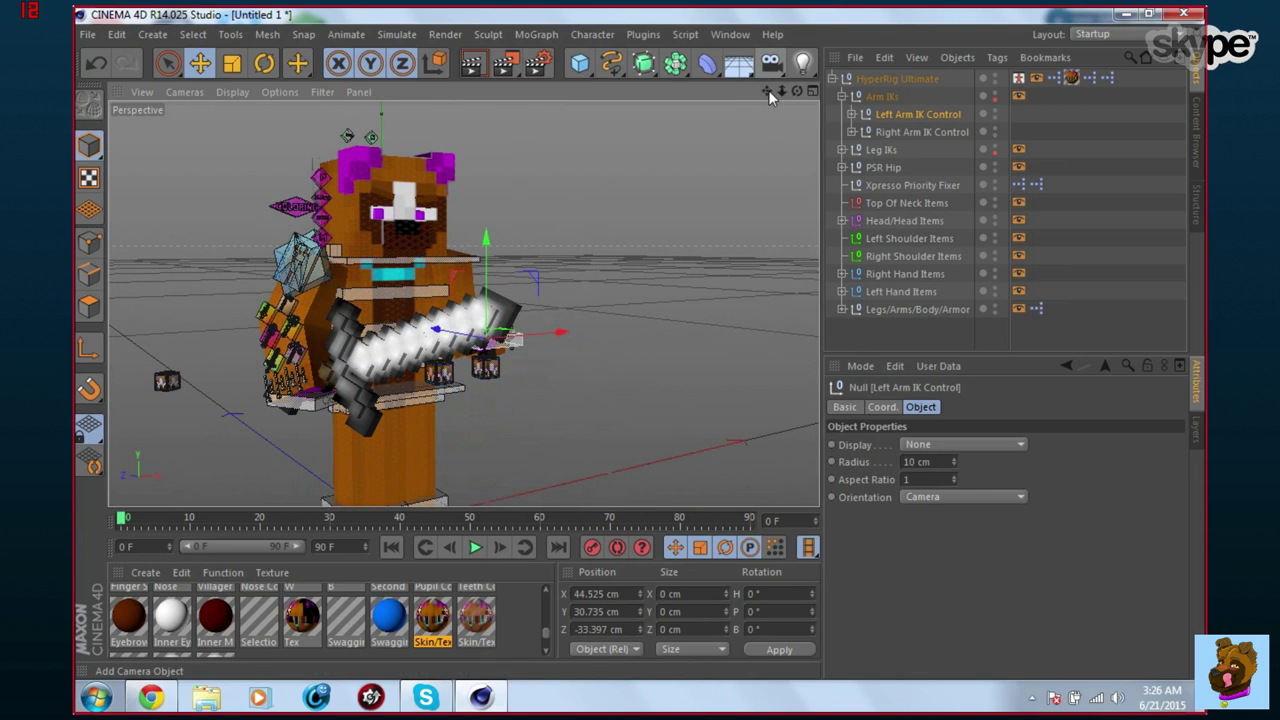
{"action": "left_click_drag", "start_coordinate": [767, 91], "coordinate": [804, 91]}
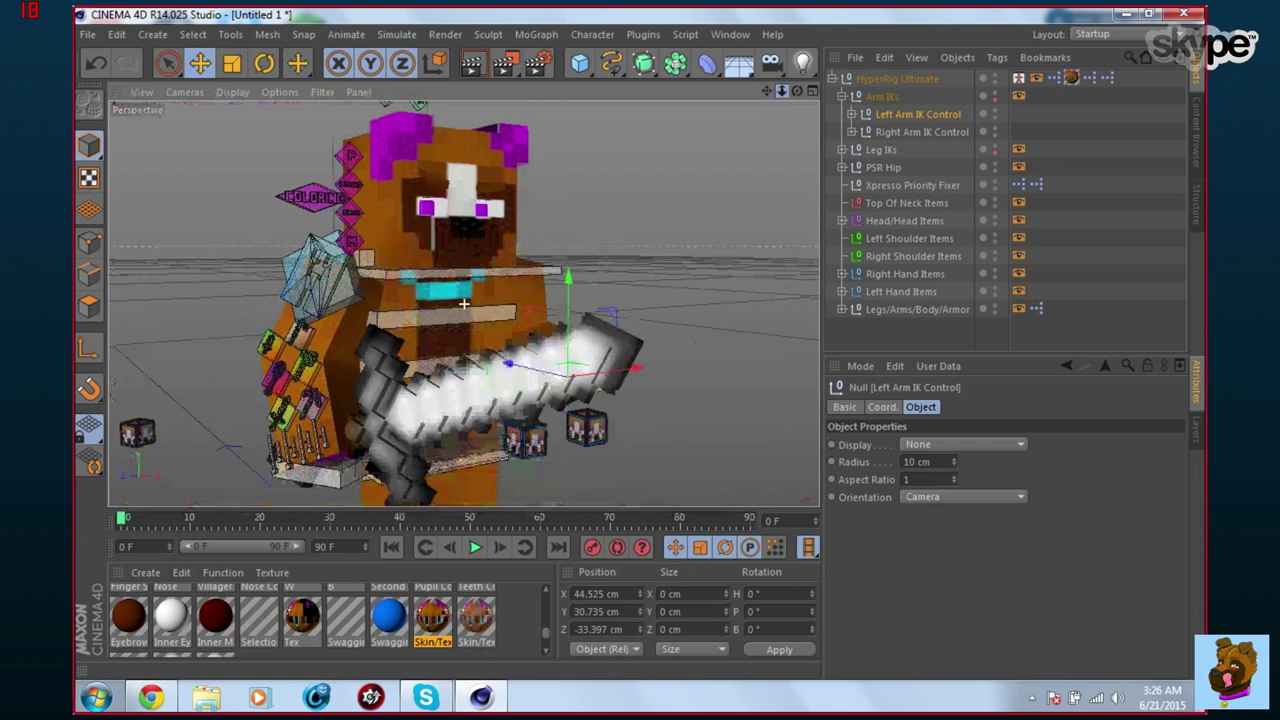
{"action": "left_click", "coordinate": [904, 220]}
{"action": "left_click", "coordinate": [842, 220]}
{"action": "left_click", "coordinate": [898, 239]}
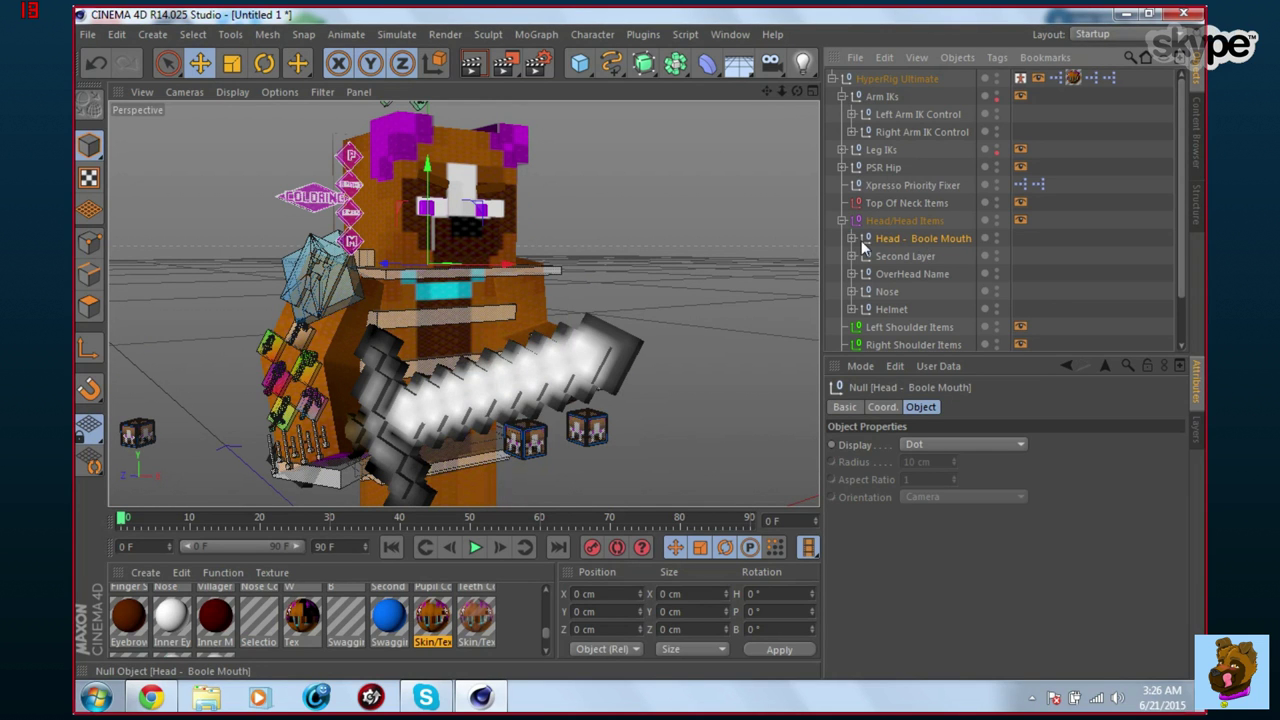
{"action": "left_click", "coordinate": [903, 256]}
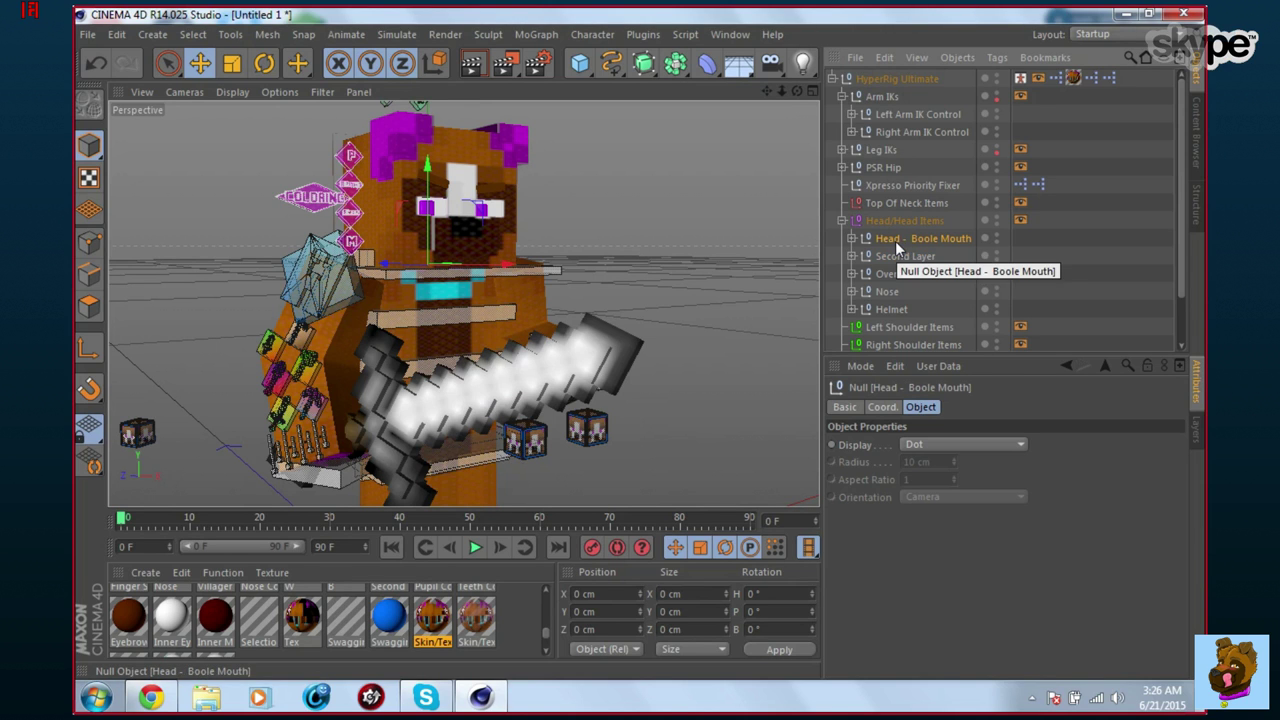
{"action": "left_click", "coordinate": [893, 256], "text": "shift"}
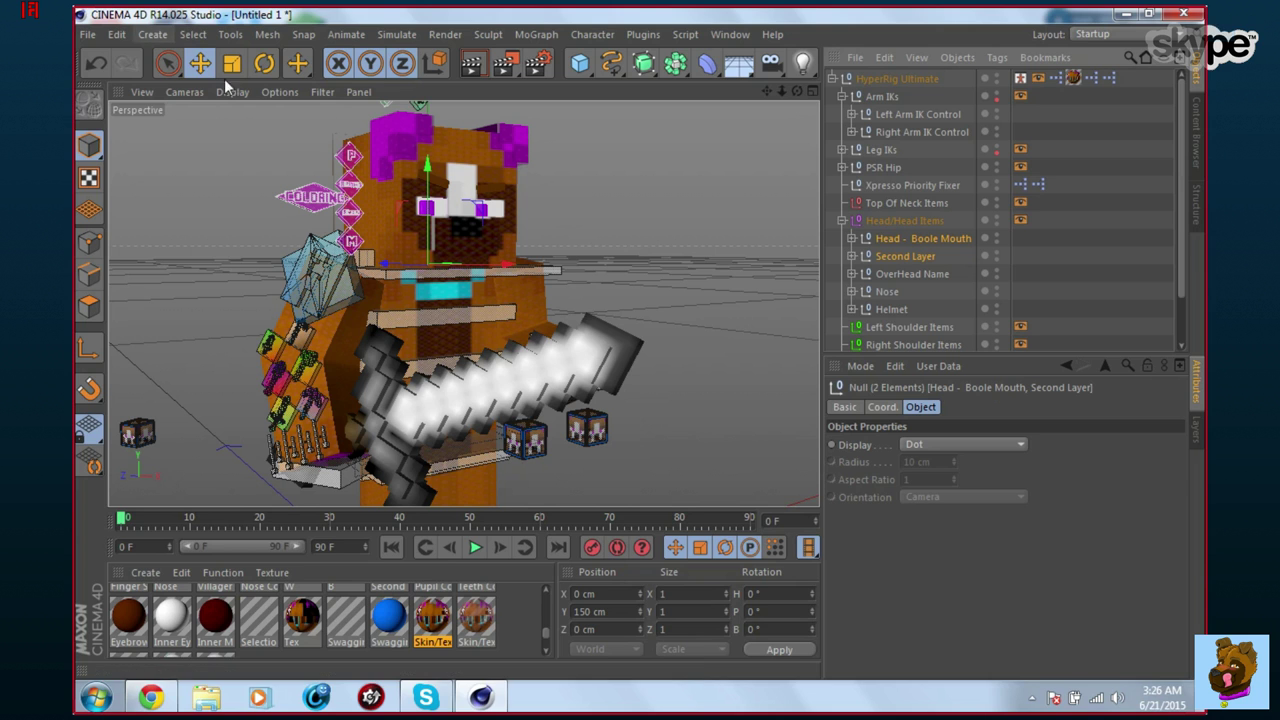
Tilt the head and its second layer with the Rotate tool to about H 352.5°, P 5.4°, B 7.5°.
{"action": "left_click", "coordinate": [266, 66]}
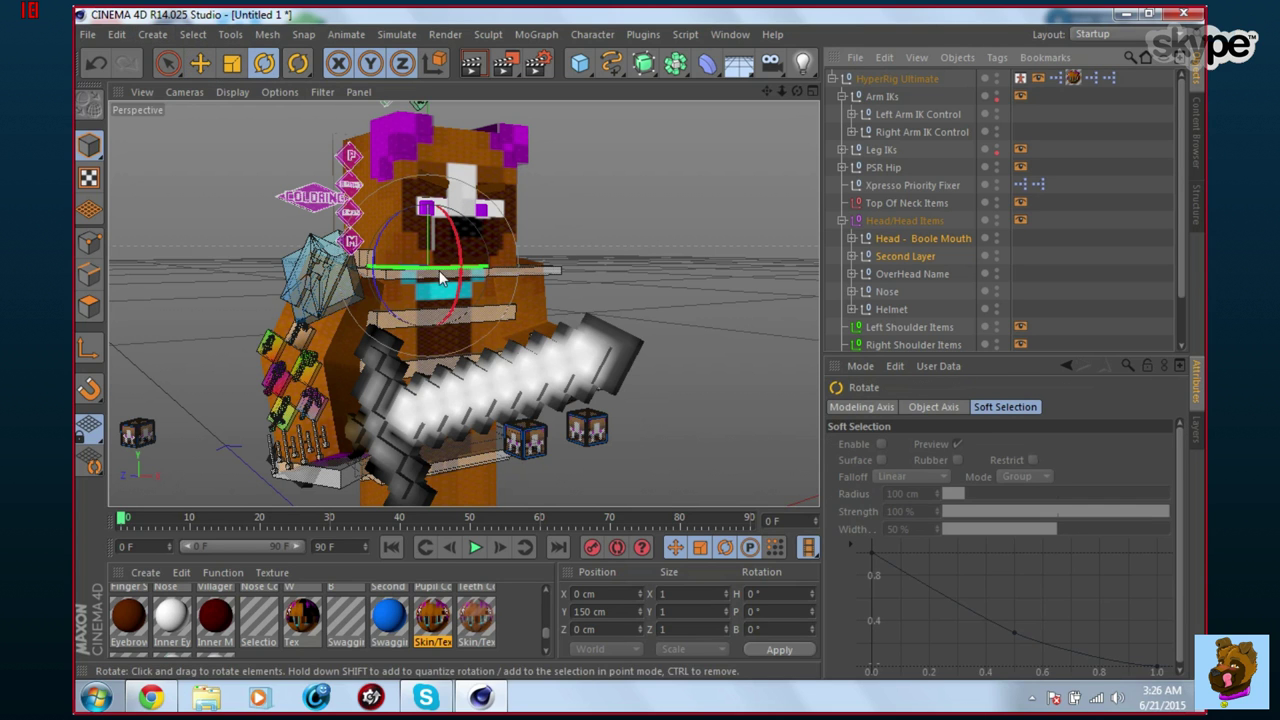
{"action": "mouse_move", "coordinate": [439, 270]}
{"action": "left_mouse_down"}
{"action": "mouse_move", "coordinate": [411, 270]}
{"action": "mouse_move", "coordinate": [441, 245]}
{"action": "mouse_move", "coordinate": [430, 246]}
{"action": "mouse_move", "coordinate": [467, 250]}
{"action": "mouse_move", "coordinate": [440, 252]}
{"action": "mouse_move", "coordinate": [468, 270]}
{"action": "mouse_move", "coordinate": [389, 234]}
{"action": "mouse_move", "coordinate": [460, 257]}
{"action": "mouse_move", "coordinate": [440, 274]}
{"action": "mouse_move", "coordinate": [459, 258]}
{"action": "mouse_move", "coordinate": [455, 278]}
{"action": "left_mouse_up"}
{"action": "left_click_drag", "start_coordinate": [385, 231], "coordinate": [455, 230]}
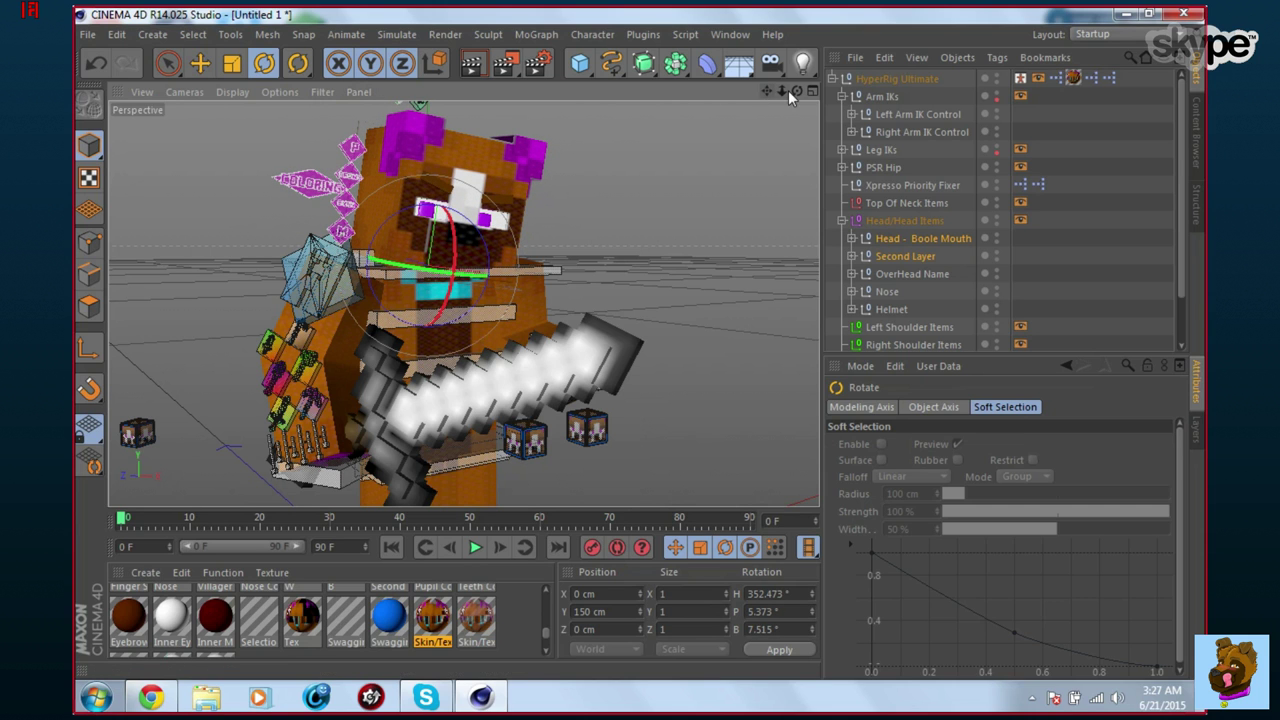
{"action": "left_click_drag", "start_coordinate": [782, 91], "coordinate": [820, 95]}
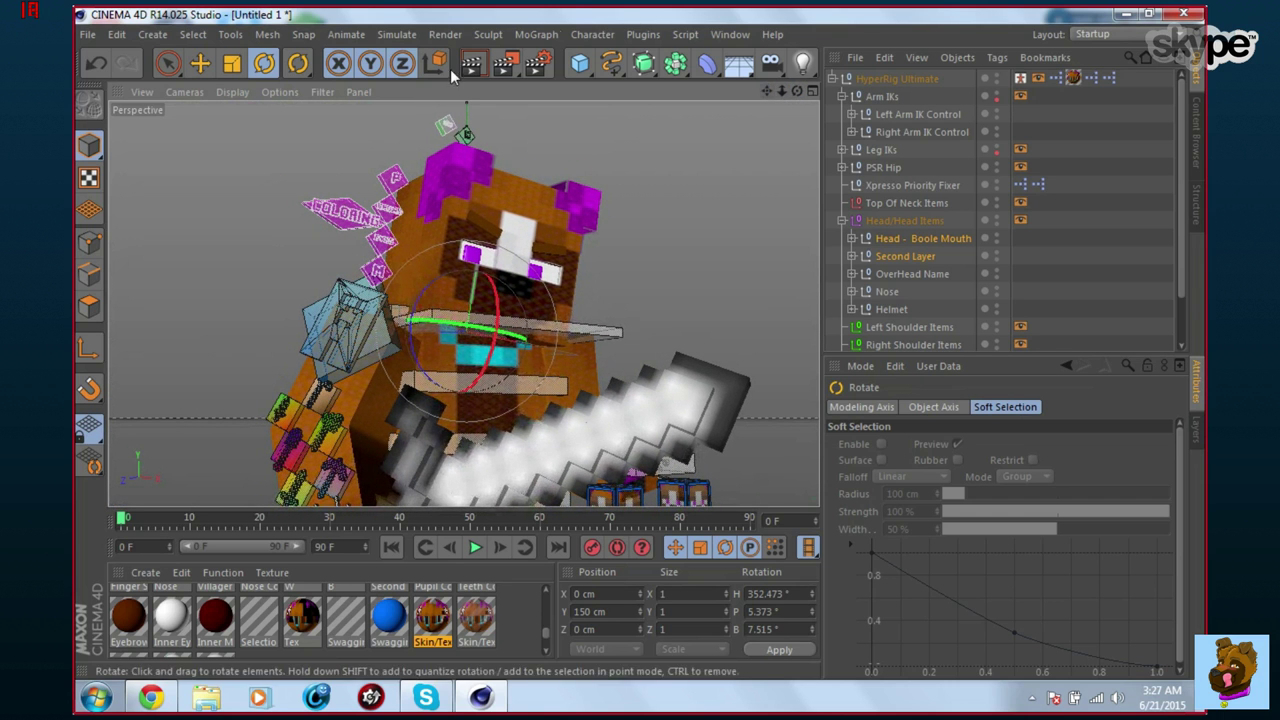
Create a new material using the rainbow-in-the-clouds-15621-1024x576 image as its color texture, copying the image to the project location.
{"action": "left_click", "coordinate": [832, 77]}
{"action": "left_click", "coordinate": [883, 214]}
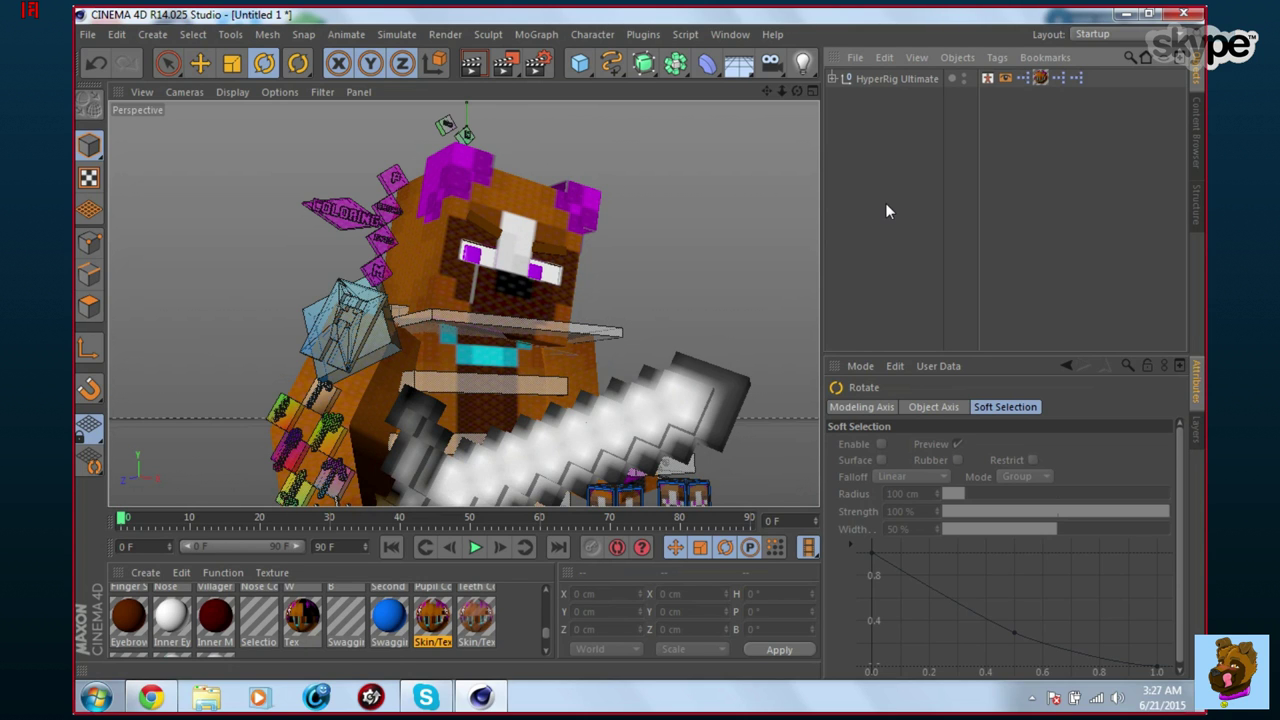
{"action": "left_click", "coordinate": [145, 578]}
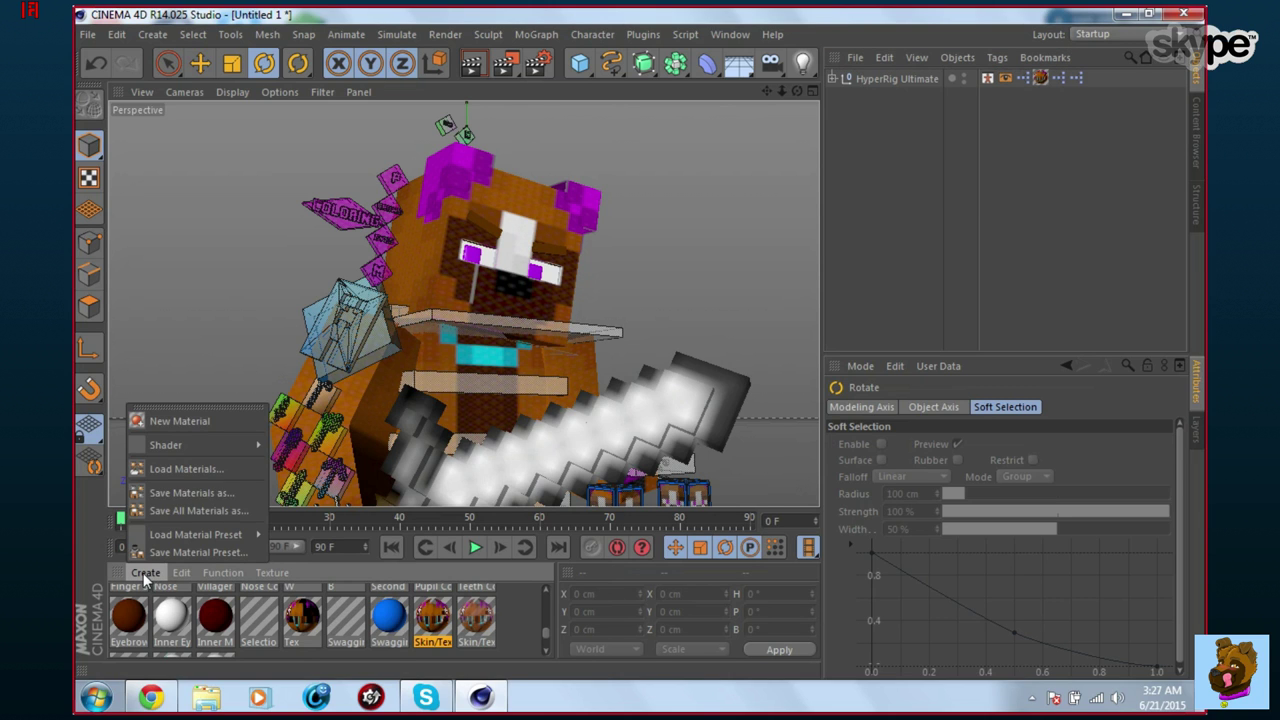
{"action": "left_click", "coordinate": [171, 420]}
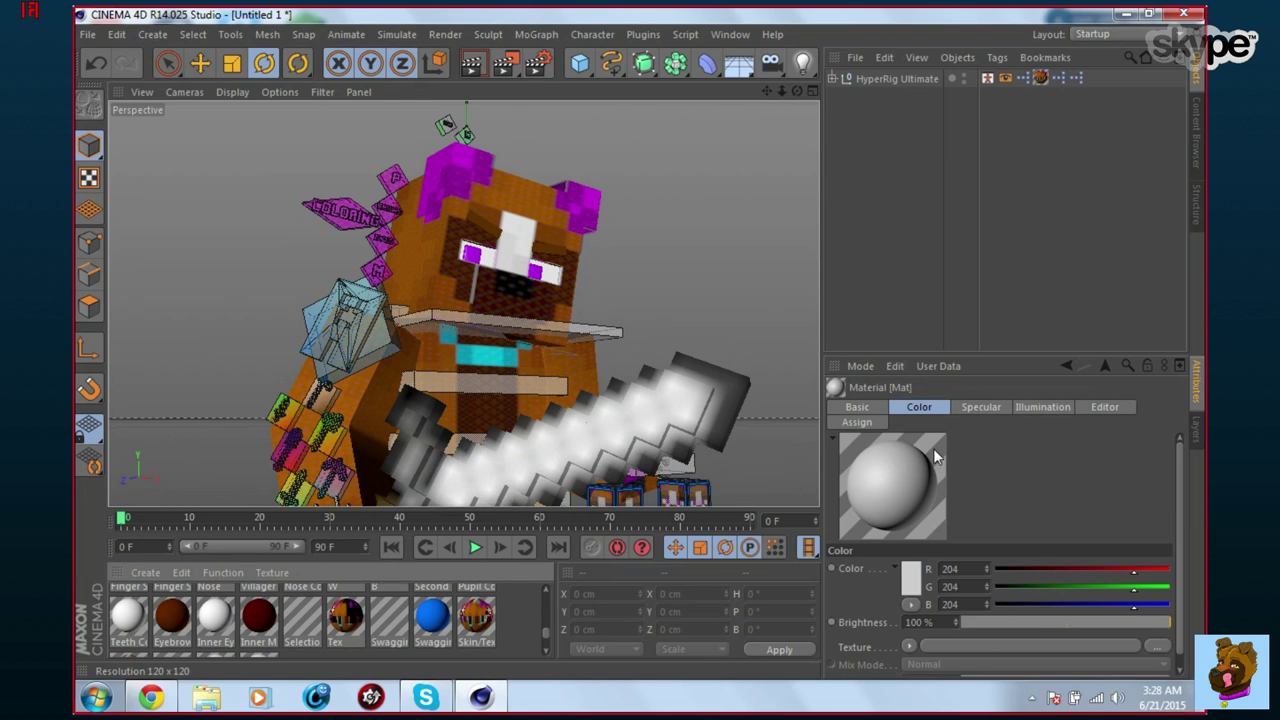
{"action": "left_click", "coordinate": [1158, 646]}
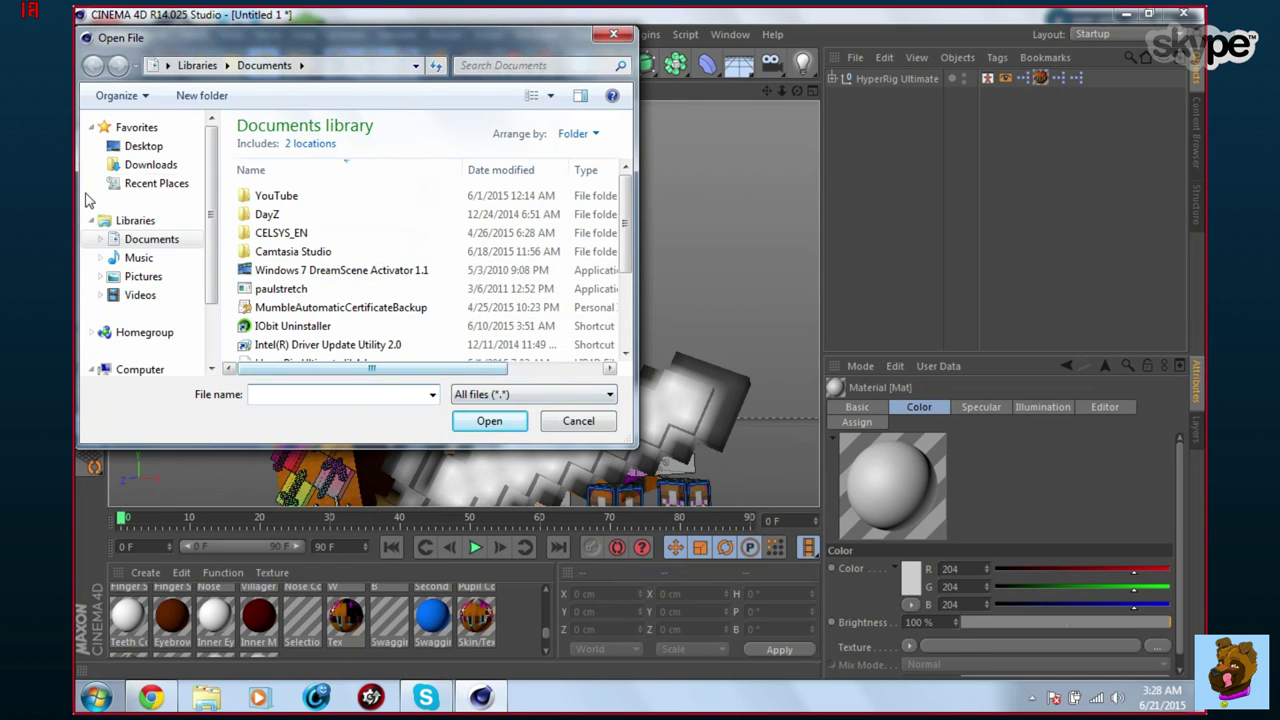
{"action": "left_click", "coordinate": [152, 165]}
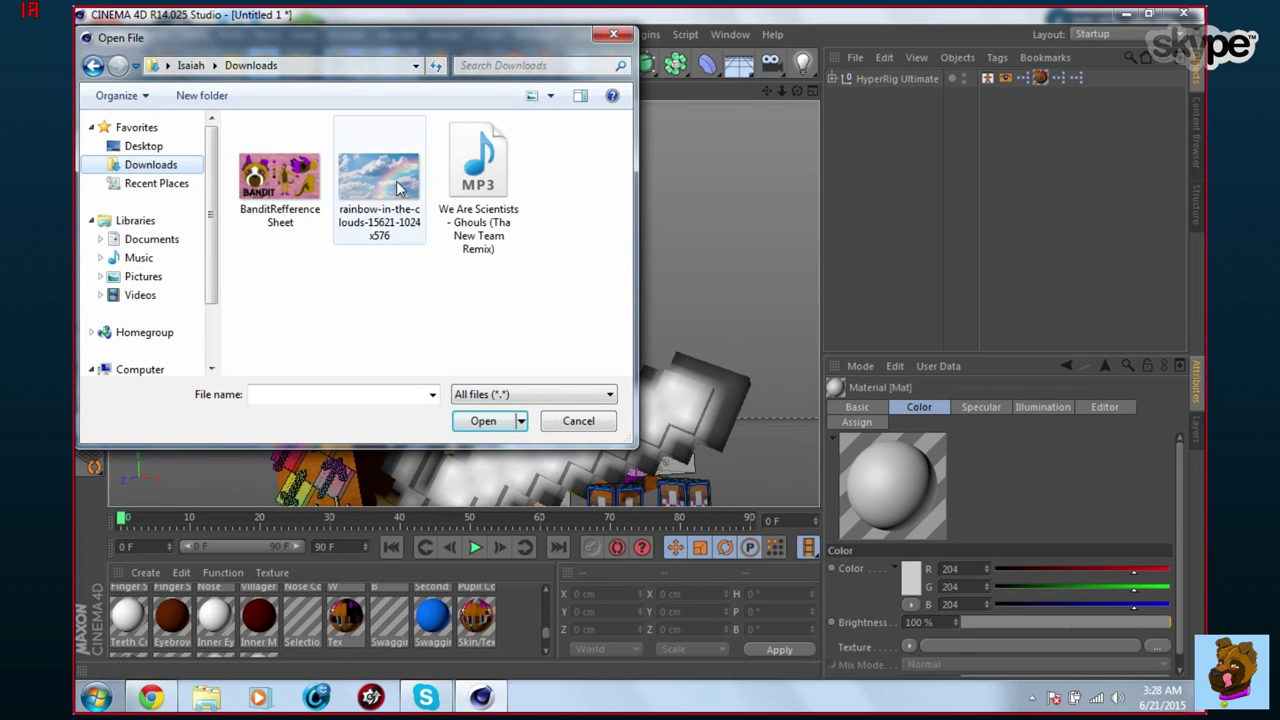
{"action": "double_click", "coordinate": [404, 226]}
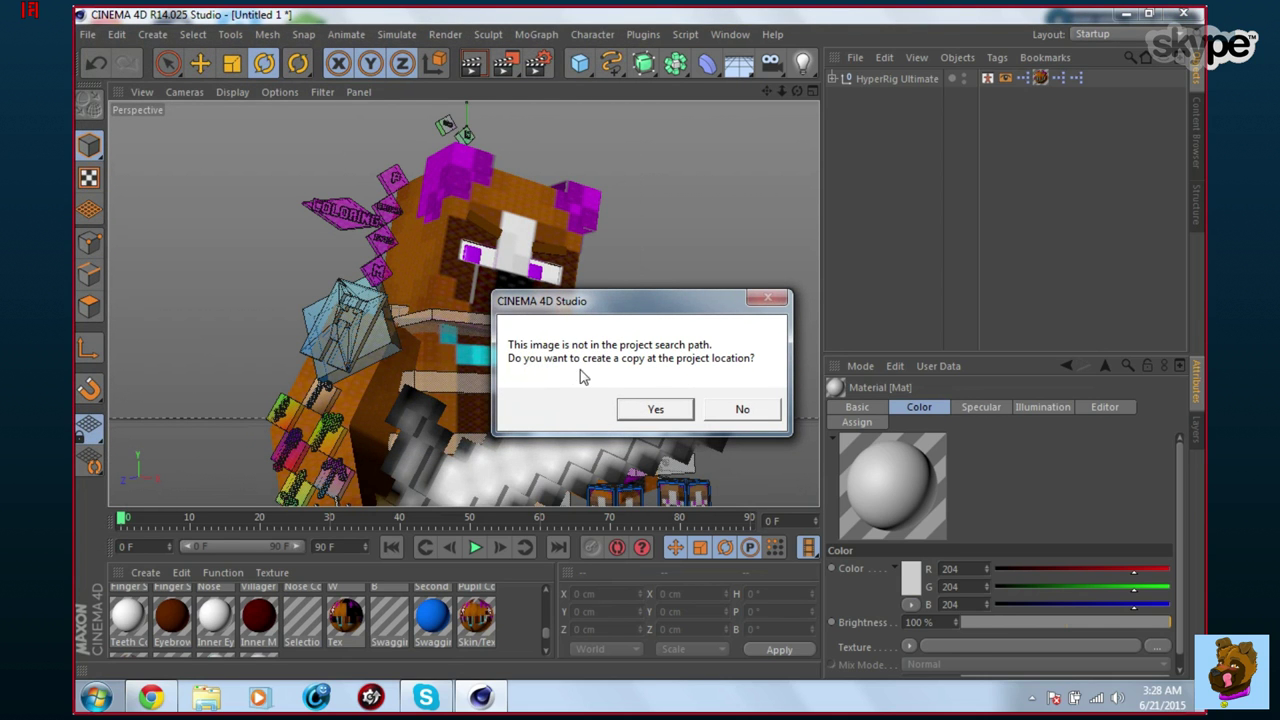
{"action": "left_click", "coordinate": [656, 410]}
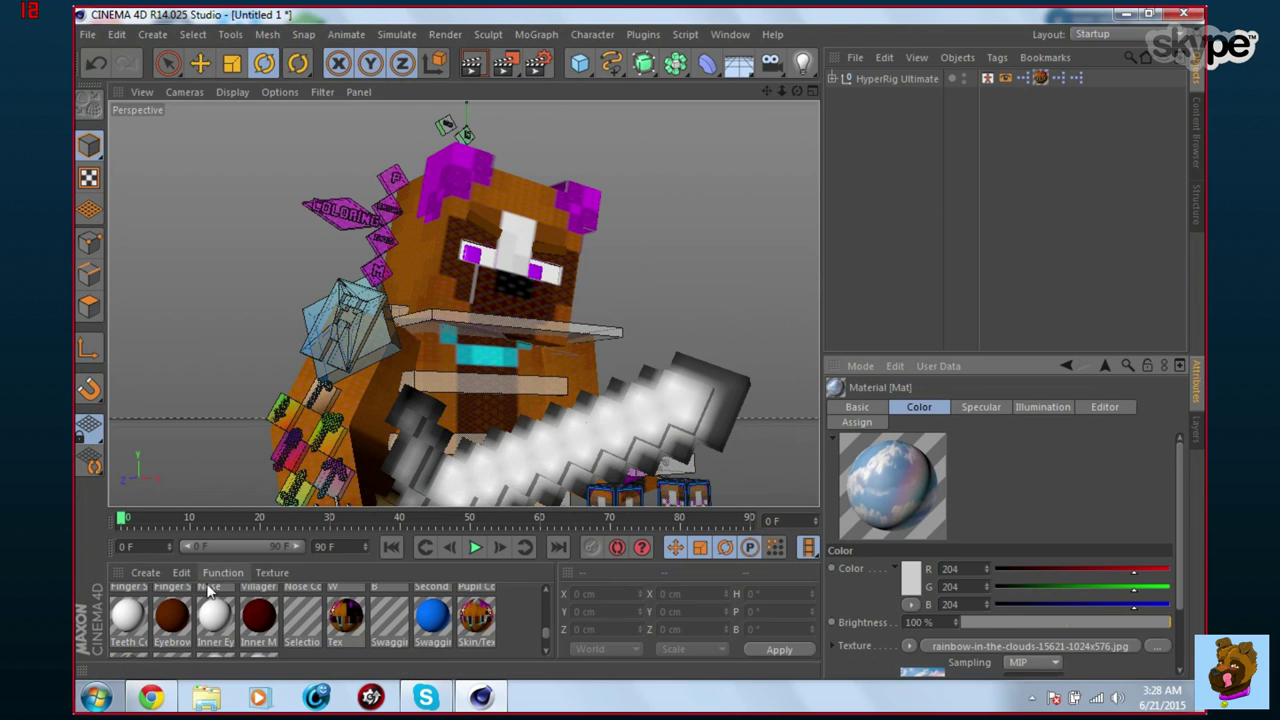
Add a Background object to the scene and apply the new cloud material to it.
{"action": "scroll", "coordinate": [208, 592], "scroll_direction": "up", "scroll_amount": 5}
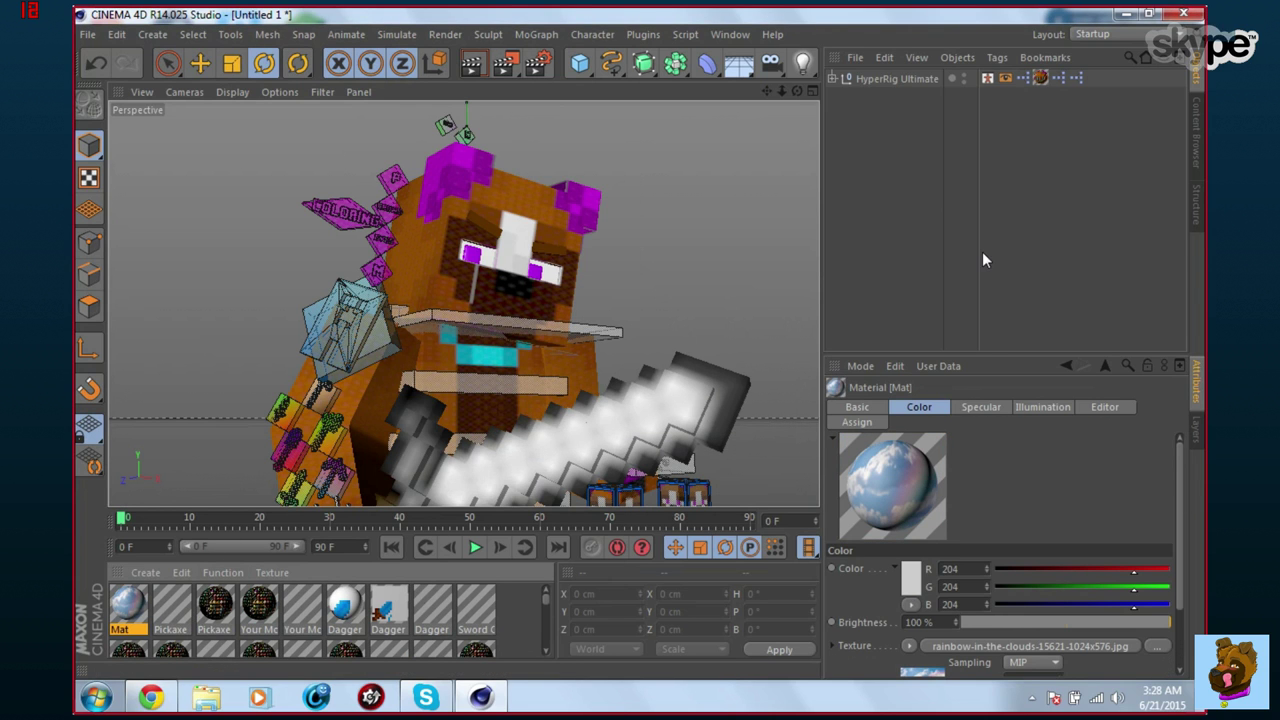
{"action": "left_click", "coordinate": [737, 65]}
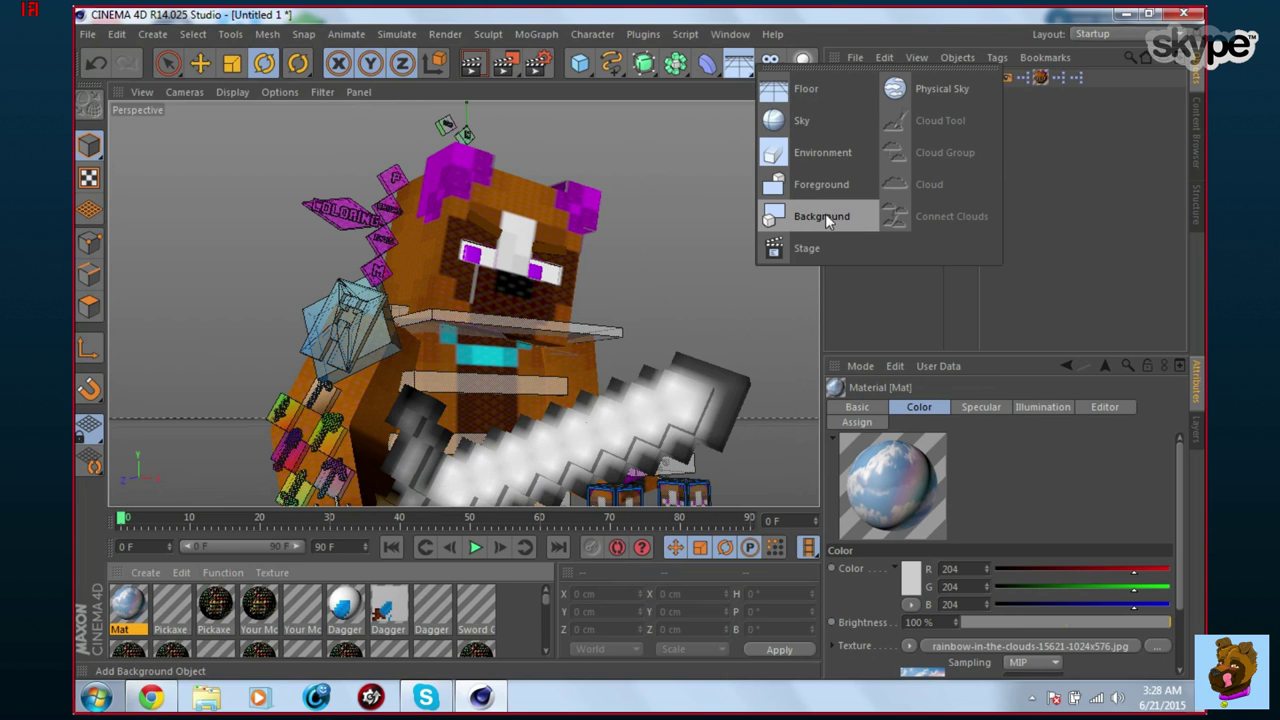
{"action": "left_click", "coordinate": [790, 219]}
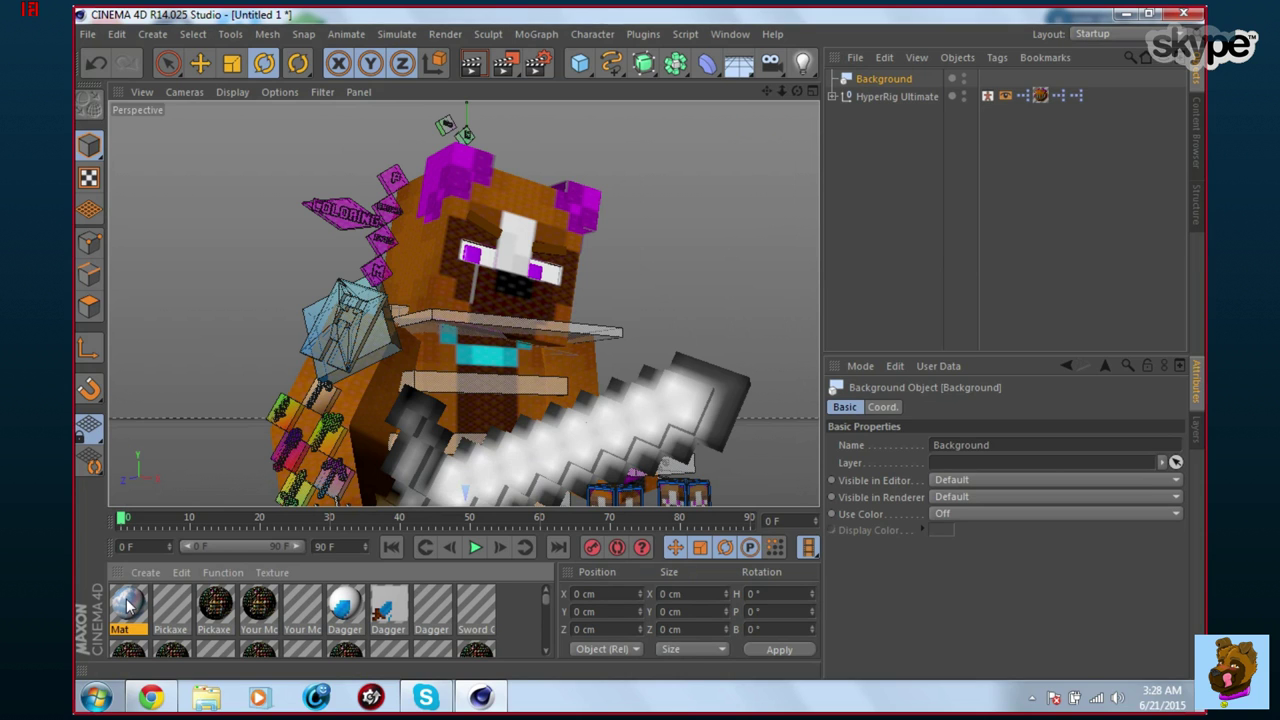
{"action": "left_click_drag", "start_coordinate": [141, 598], "coordinate": [139, 578]}
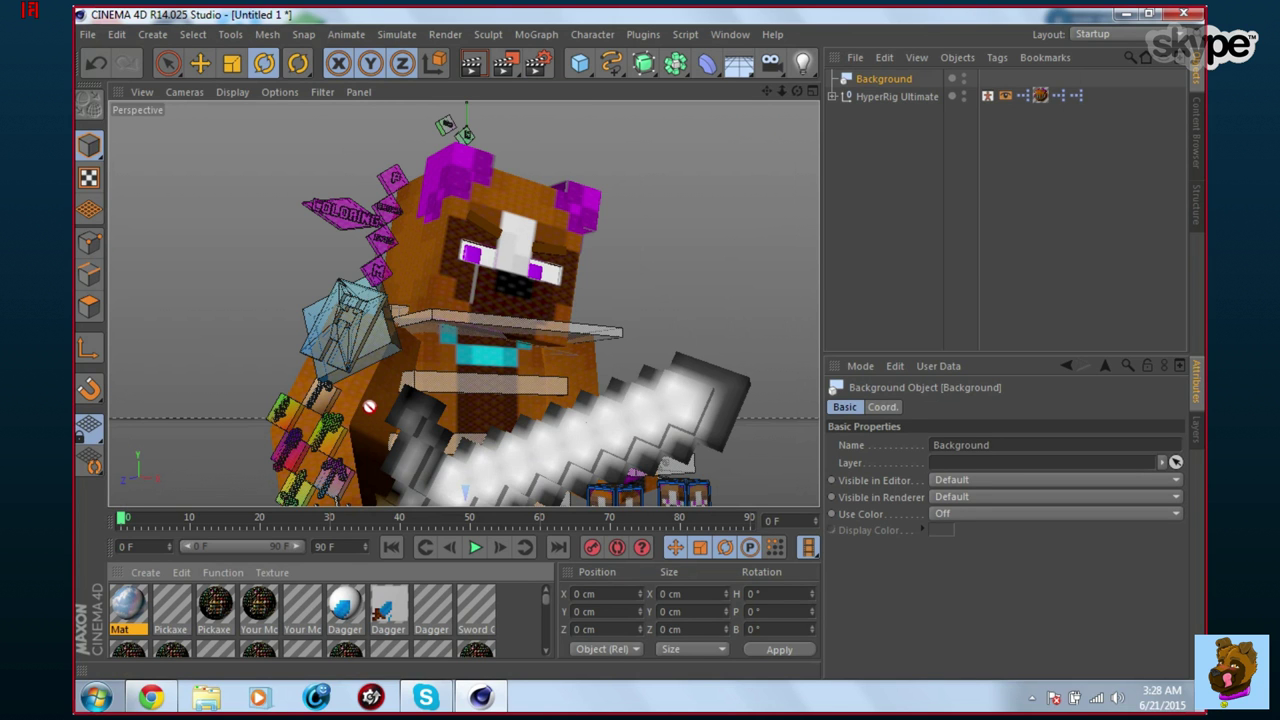
{"action": "left_click_drag", "start_coordinate": [369, 406], "coordinate": [884, 79]}
Add an omni light and move it above the character to about X -82, Y 343.5, Z -169.3 cm.
{"action": "left_click_drag", "start_coordinate": [782, 91], "coordinate": [695, 91]}
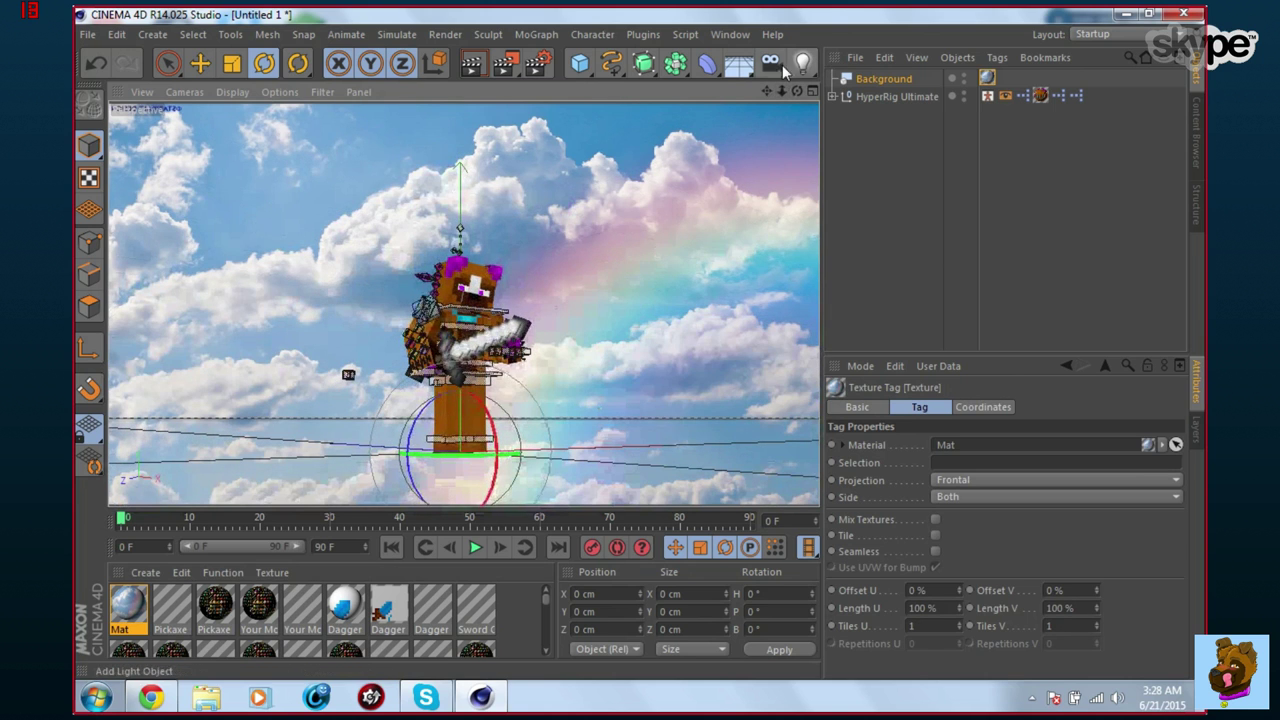
{"action": "left_click_drag", "start_coordinate": [785, 68], "coordinate": [857, 86]}
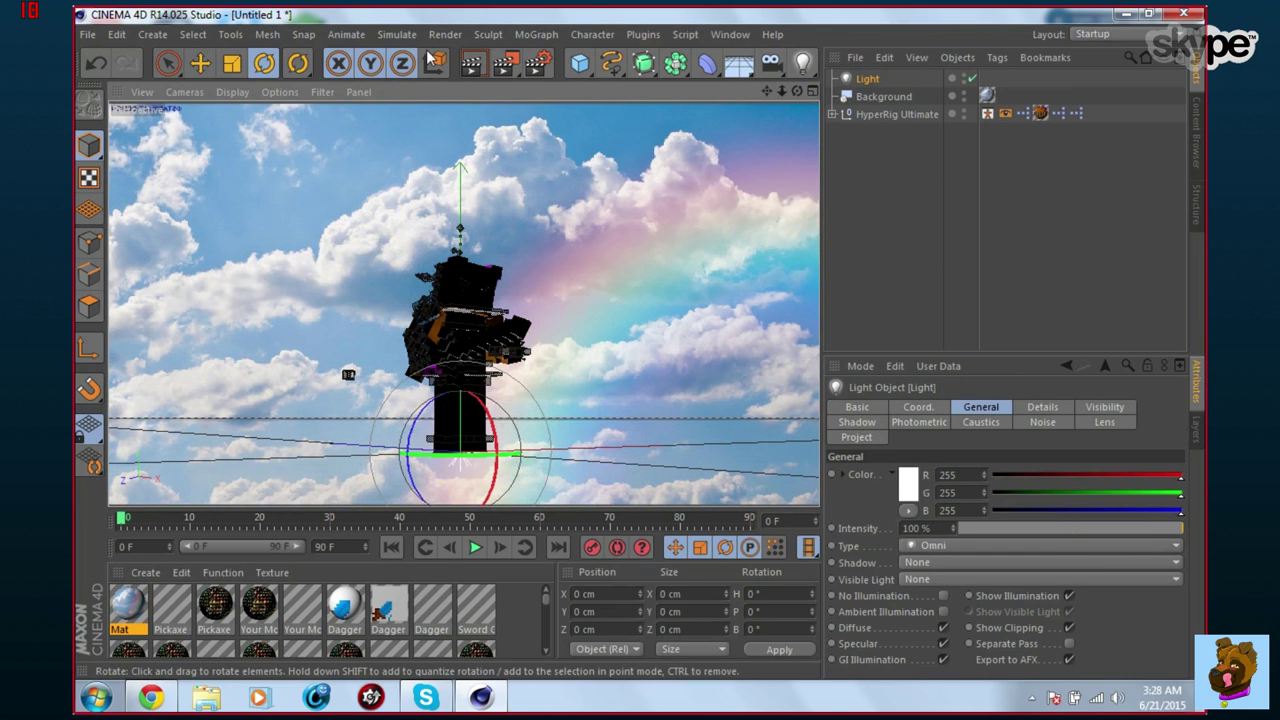
{"action": "left_click", "coordinate": [200, 63]}
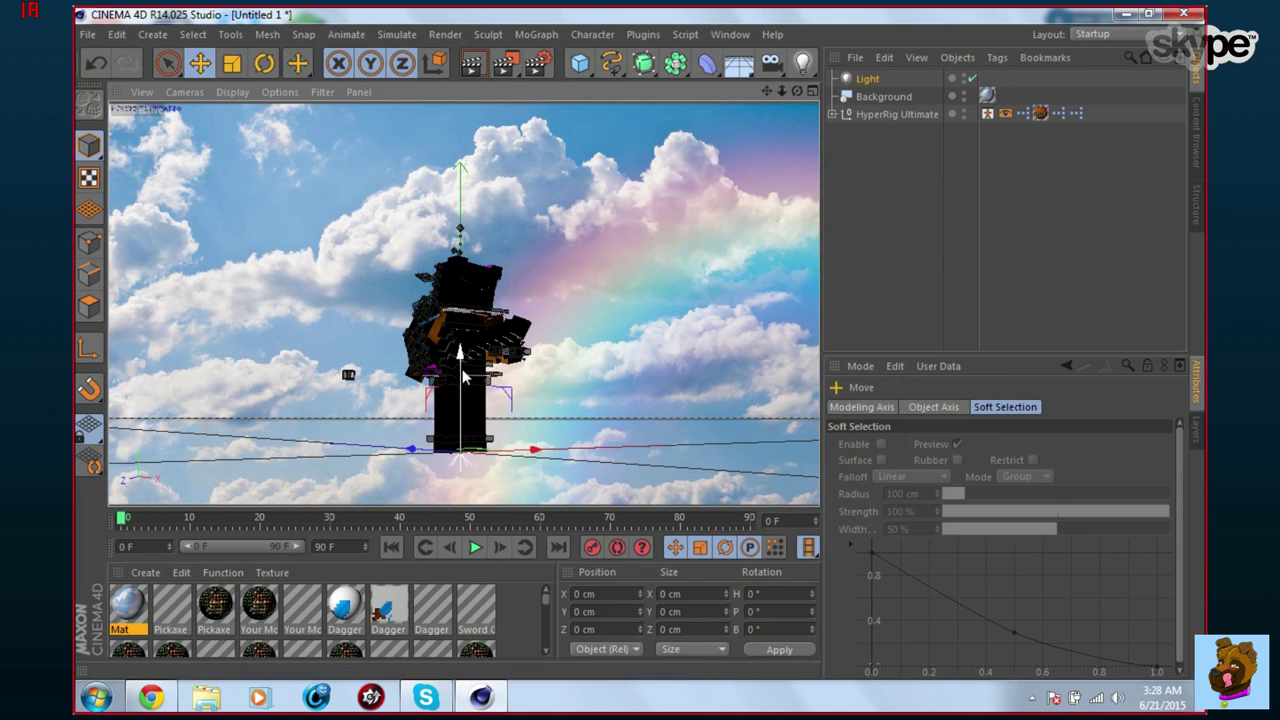
{"action": "left_click_drag", "start_coordinate": [463, 376], "coordinate": [520, 130]}
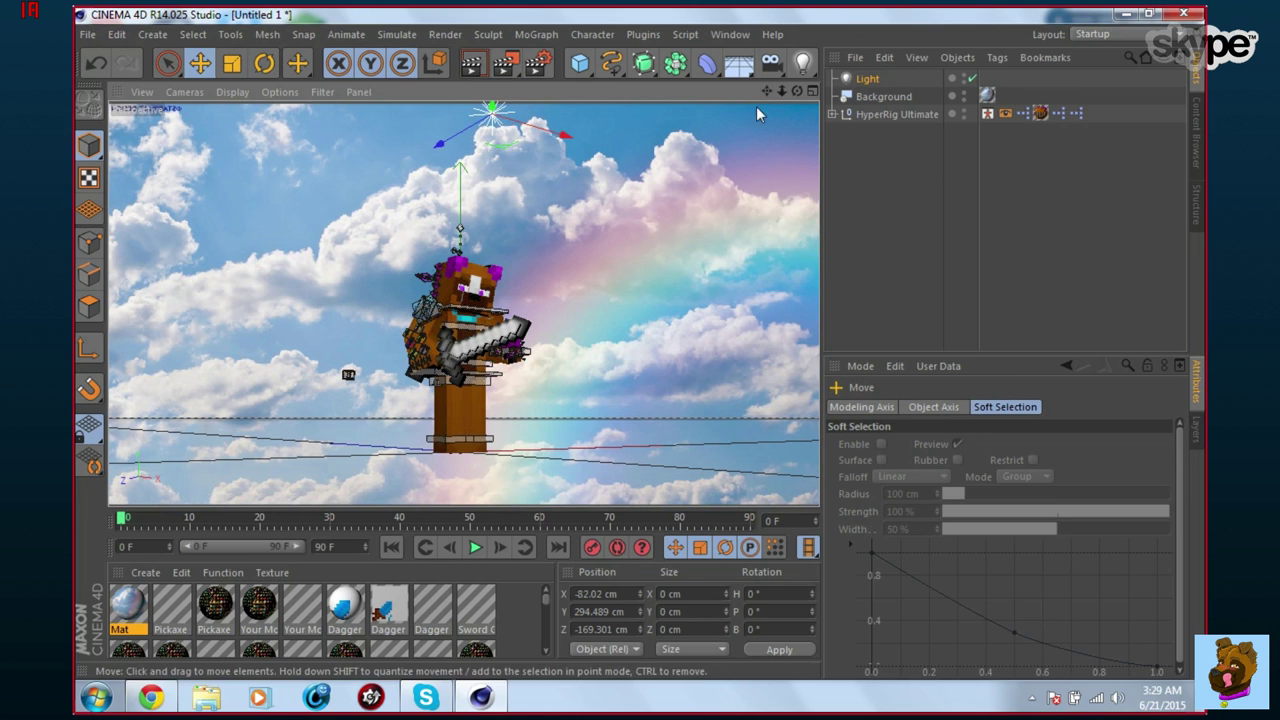
{"action": "mouse_move", "coordinate": [782, 91]}
{"action": "left_mouse_down"}
{"action": "mouse_move", "coordinate": [745, 104]}
{"action": "mouse_move", "coordinate": [782, 91]}
{"action": "left_mouse_up"}
{"action": "left_click_drag", "start_coordinate": [479, 145], "coordinate": [480, 107]}
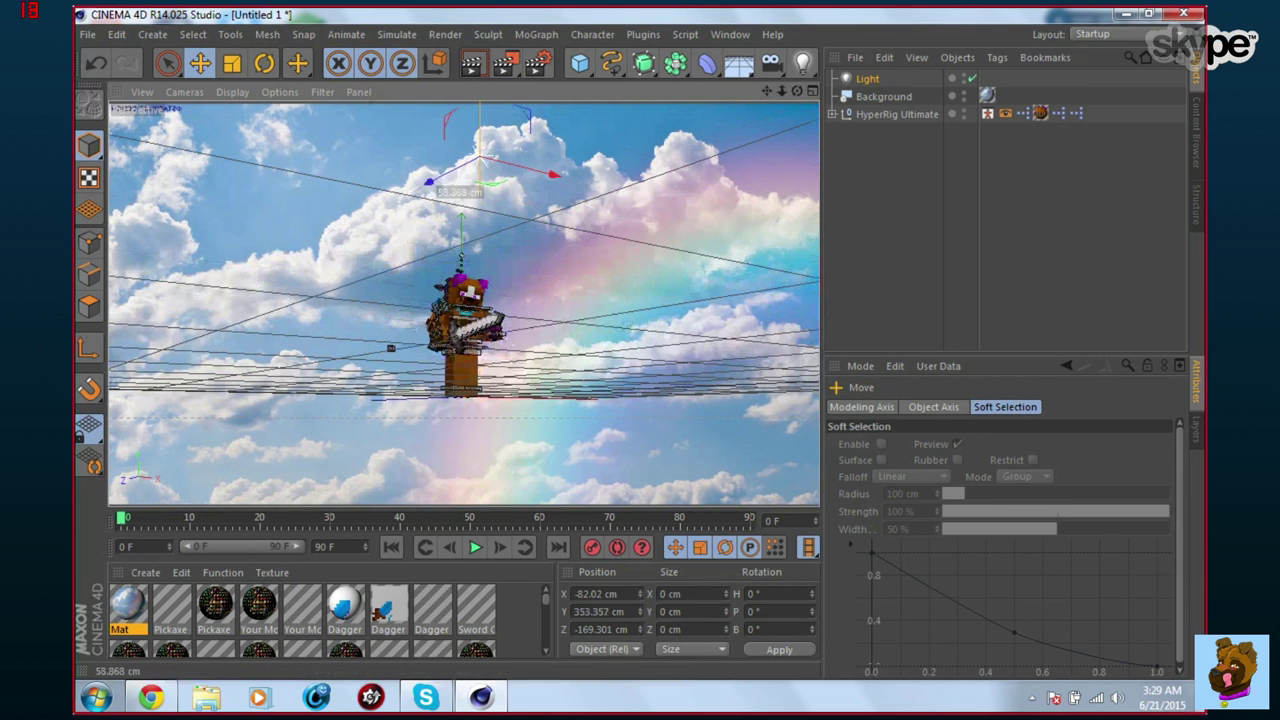
{"action": "left_click_drag", "start_coordinate": [458, 190], "coordinate": [458, 196]}
Set the light's shadow to Shadow Maps (Soft) and move it along X to about 196.4 cm.
{"action": "left_click", "coordinate": [854, 79]}
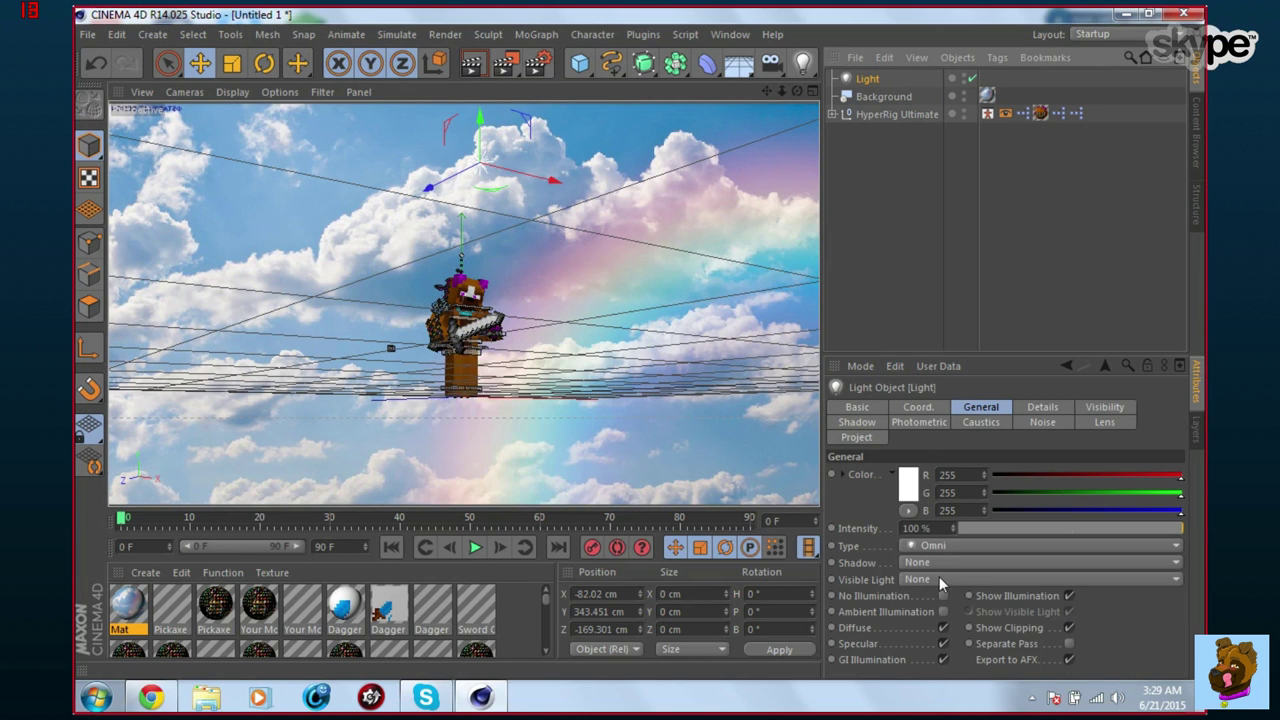
{"action": "left_click", "coordinate": [932, 563]}
{"action": "left_click", "coordinate": [944, 595]}
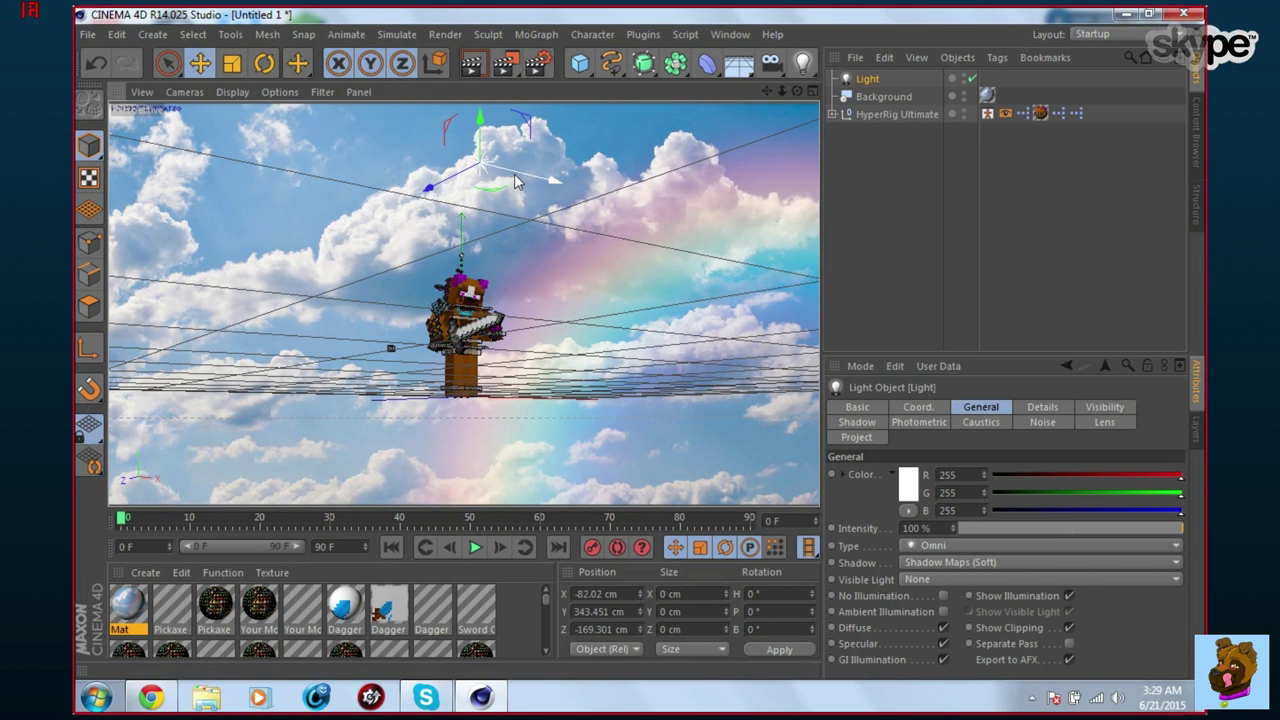
{"action": "left_click_drag", "start_coordinate": [517, 181], "coordinate": [409, 215]}
Duplicate the light and move the copy to the character's other side, about X -291.5, Y 255.9, Z -132.9 cm.
{"action": "key", "text": "ctrl+c"}
{"action": "key", "text": "ctrl+v"}
{"action": "left_click_drag", "start_coordinate": [354, 112], "coordinate": [362, 174]}
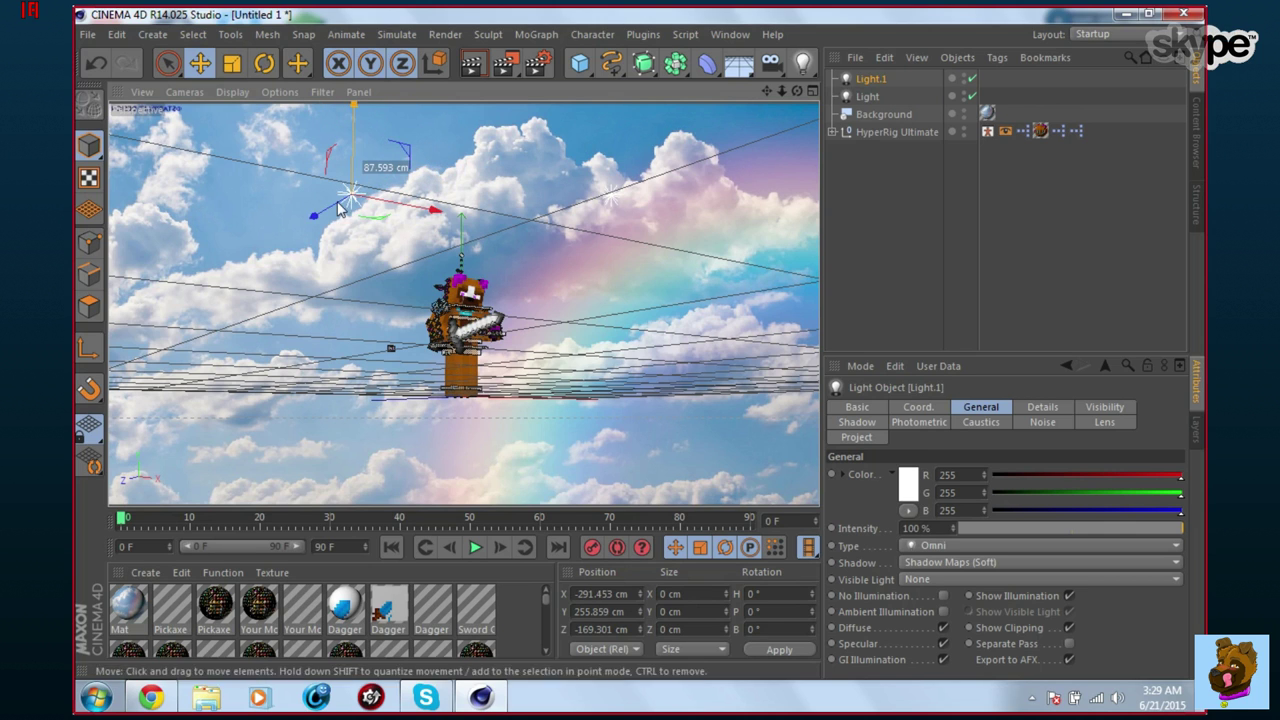
{"action": "left_click_drag", "start_coordinate": [320, 214], "coordinate": [322, 222]}
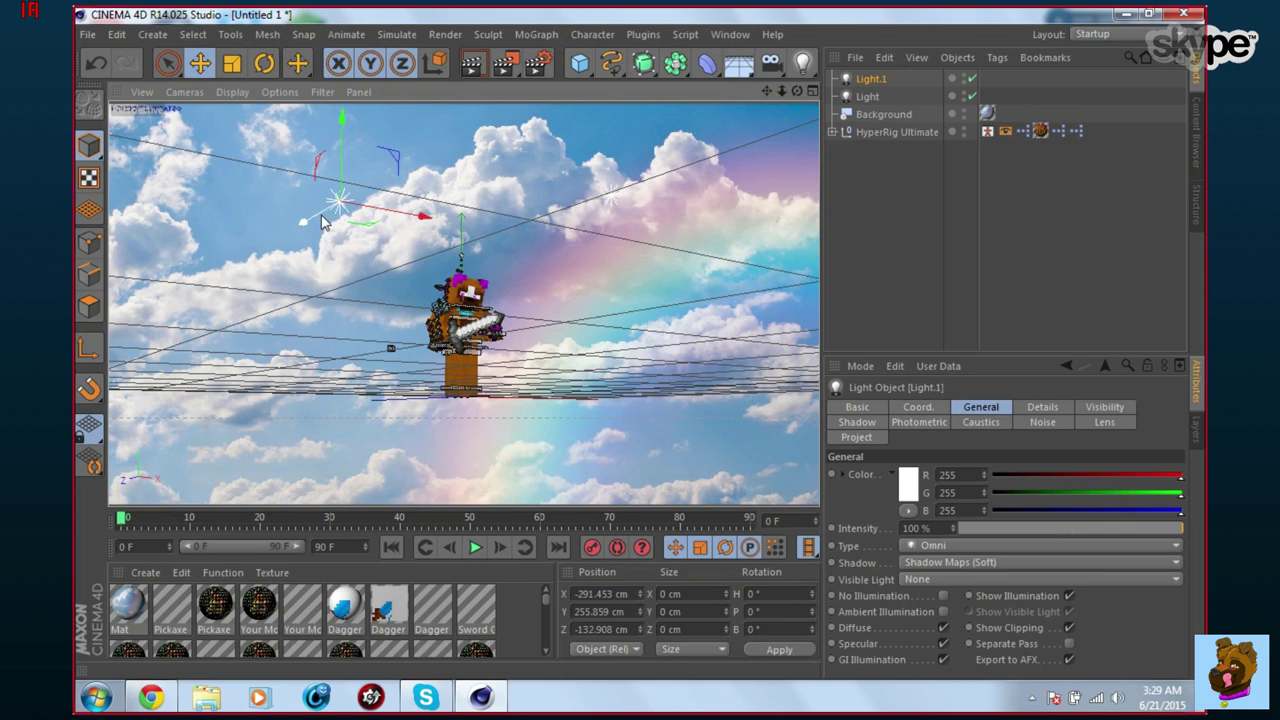
Tint Light.1 a very pale blue with a 200° hue, about RGB 236, 248, 255.
{"action": "left_click", "coordinate": [915, 490]}
{"action": "left_click", "coordinate": [957, 417]}
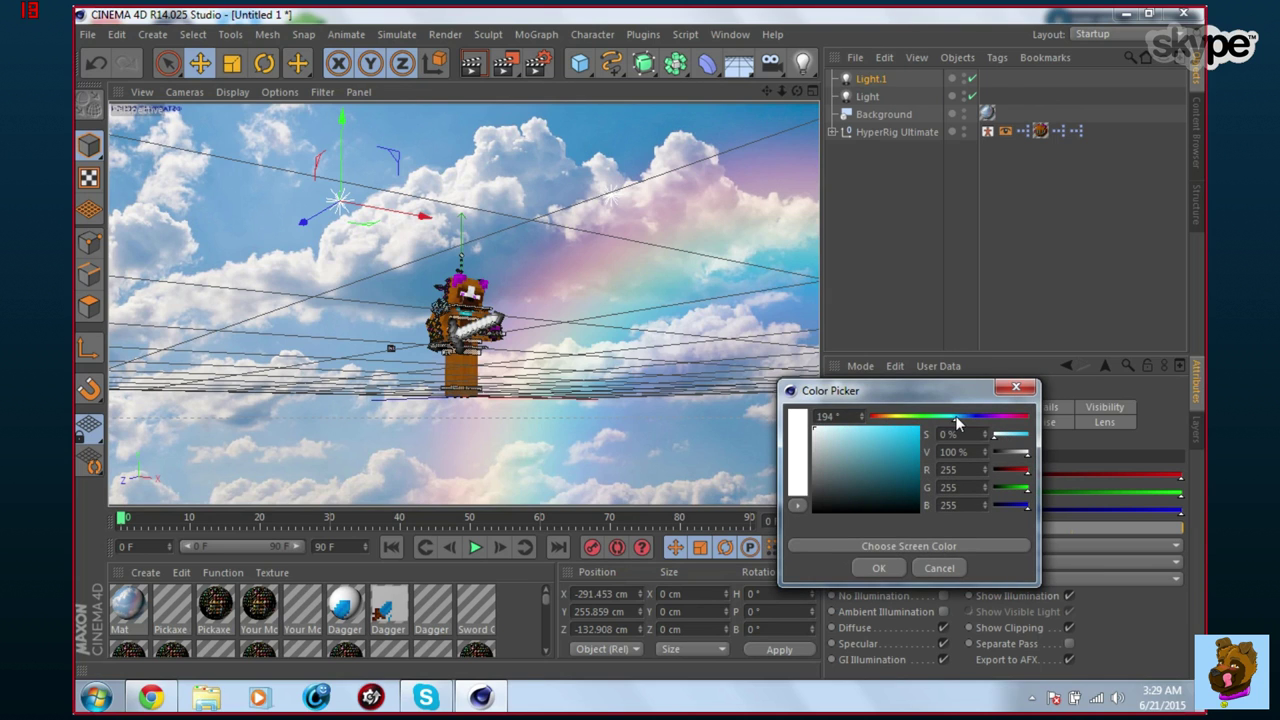
{"action": "left_click_drag", "start_coordinate": [956, 417], "coordinate": [964, 418]}
{"action": "left_click_drag", "start_coordinate": [860, 431], "coordinate": [843, 397]}
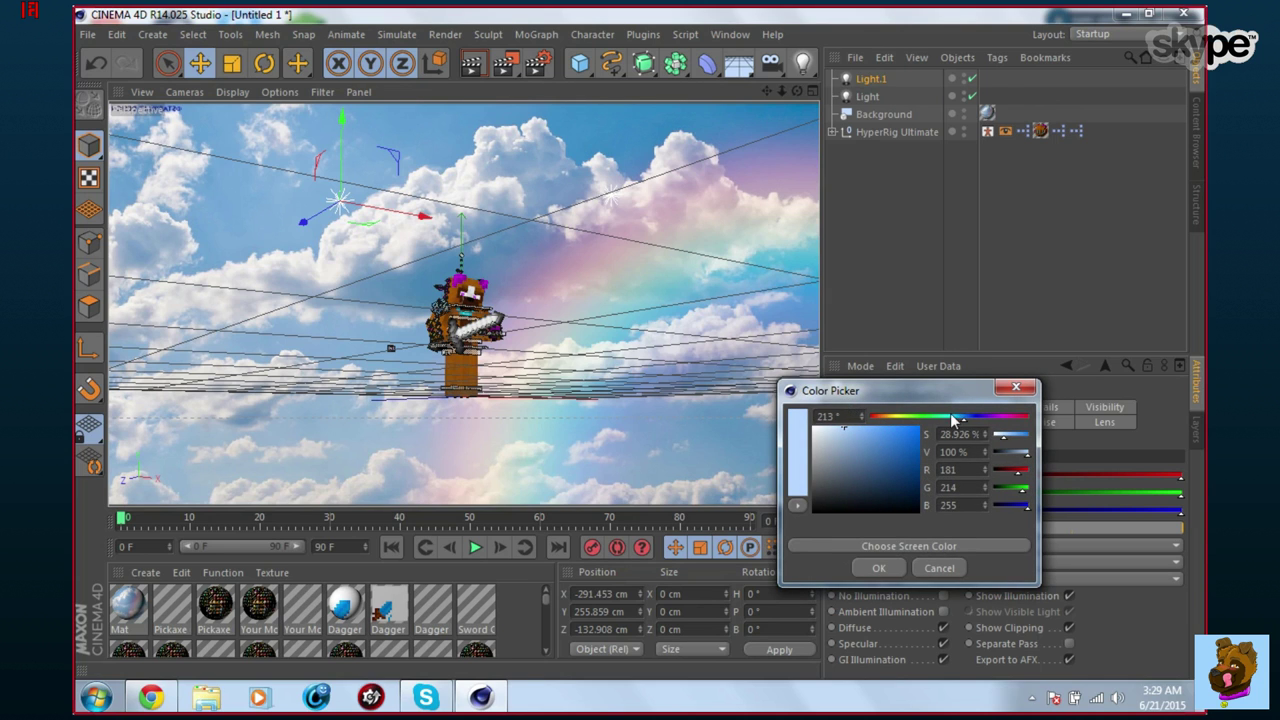
{"action": "left_click_drag", "start_coordinate": [951, 418], "coordinate": [956, 424]}
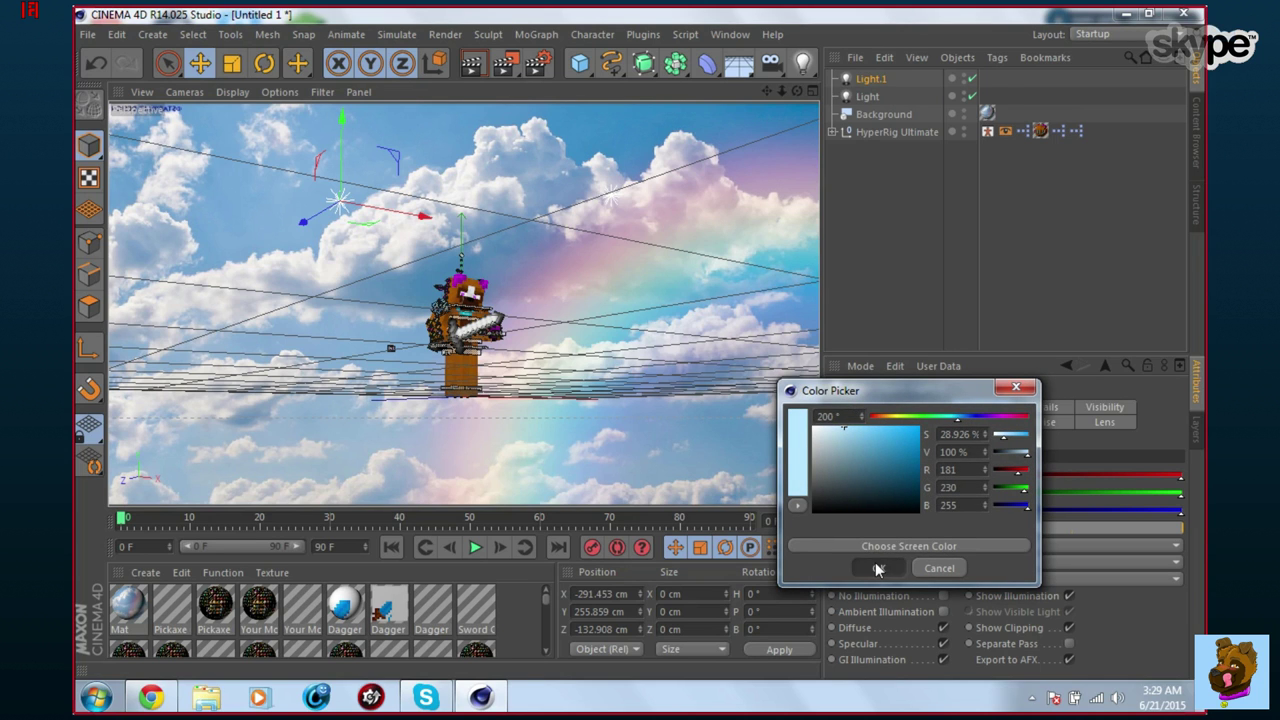
{"action": "left_click", "coordinate": [877, 568]}
{"action": "left_click", "coordinate": [912, 478]}
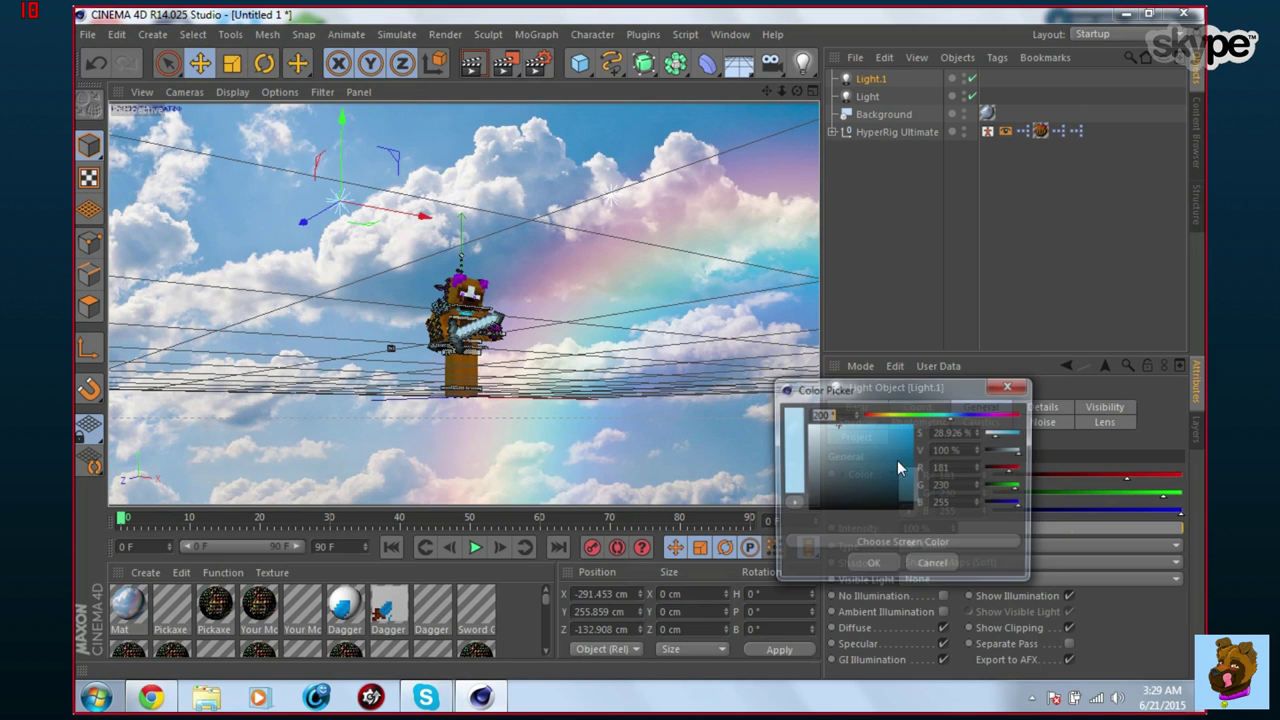
{"action": "left_click", "coordinate": [823, 427]}
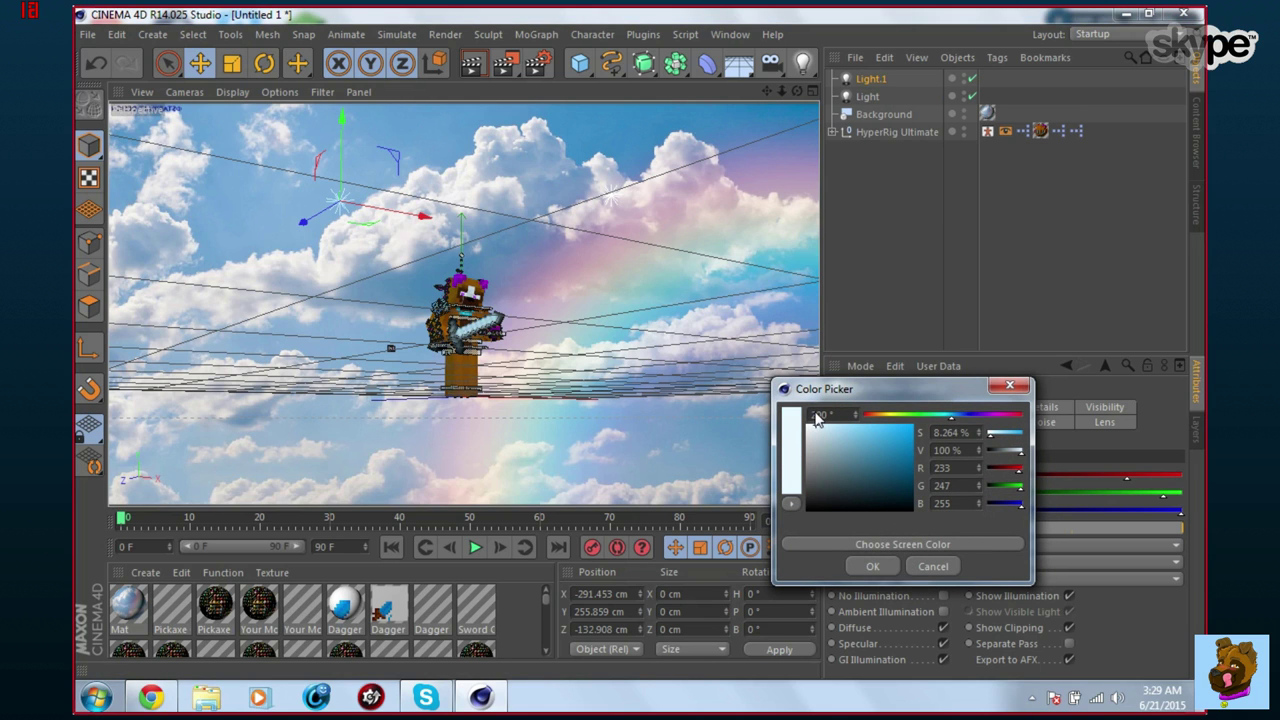
{"action": "left_click", "coordinate": [872, 567]}
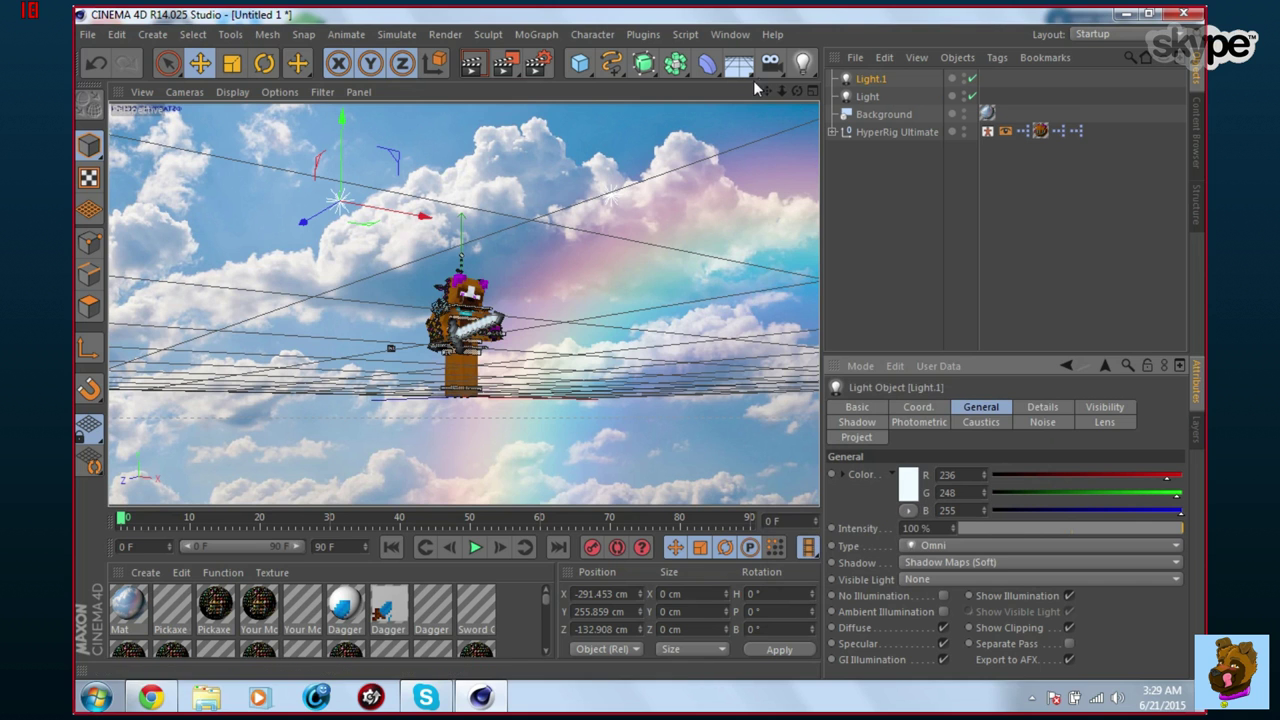
Duplicate the original white light and move the copy low beneath the character to about X -109.4, Y -58.9, Z -169.3 cm.
{"action": "left_click_drag", "start_coordinate": [781, 94], "coordinate": [728, 92]}
{"action": "left_click", "coordinate": [869, 98]}
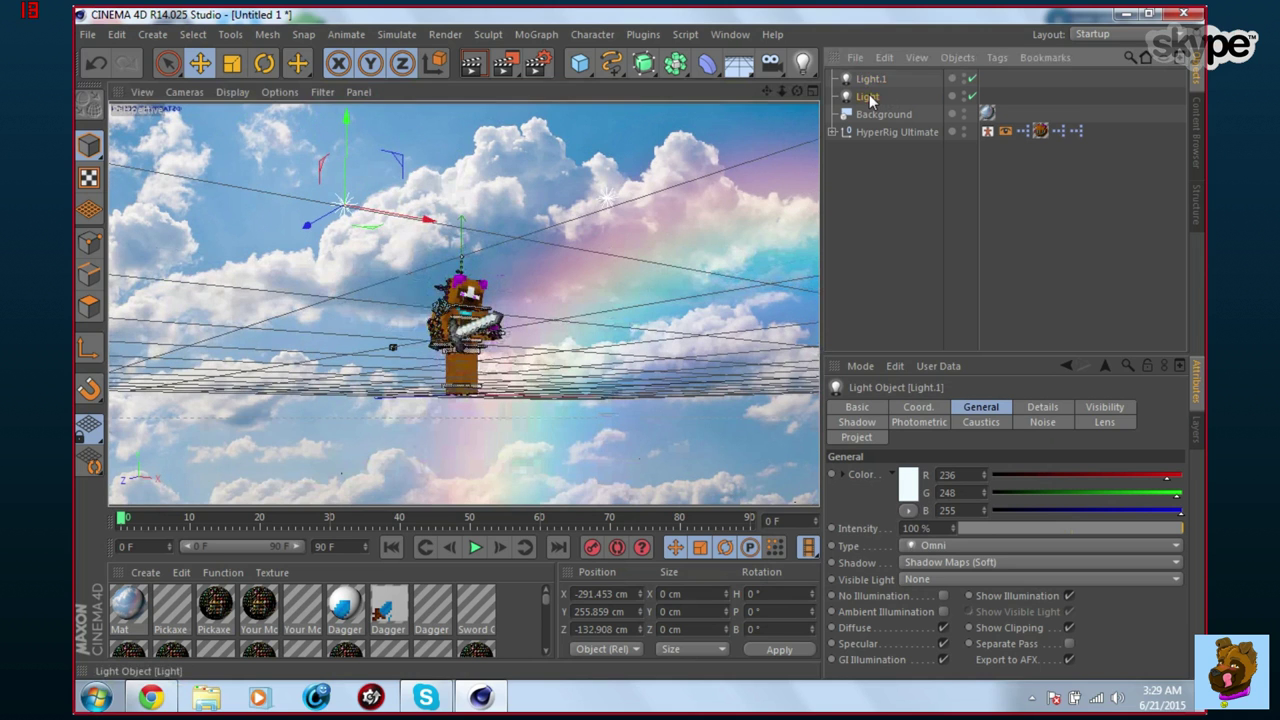
{"action": "left_click", "coordinate": [867, 97]}
{"action": "key", "text": "ctrl+c"}
{"action": "key", "text": "ctrl+v"}
{"action": "key", "text": "ctrl+b"}
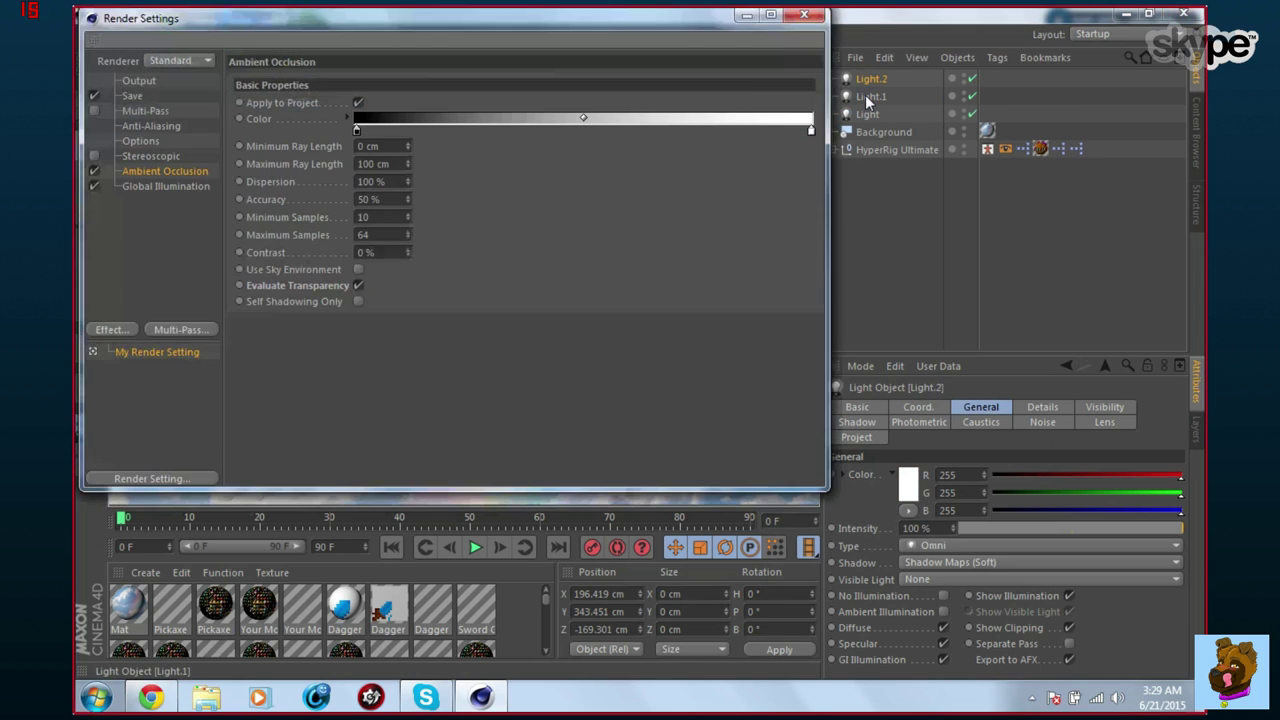
{"action": "left_click", "coordinate": [803, 14]}
{"action": "left_click", "coordinate": [871, 116]}
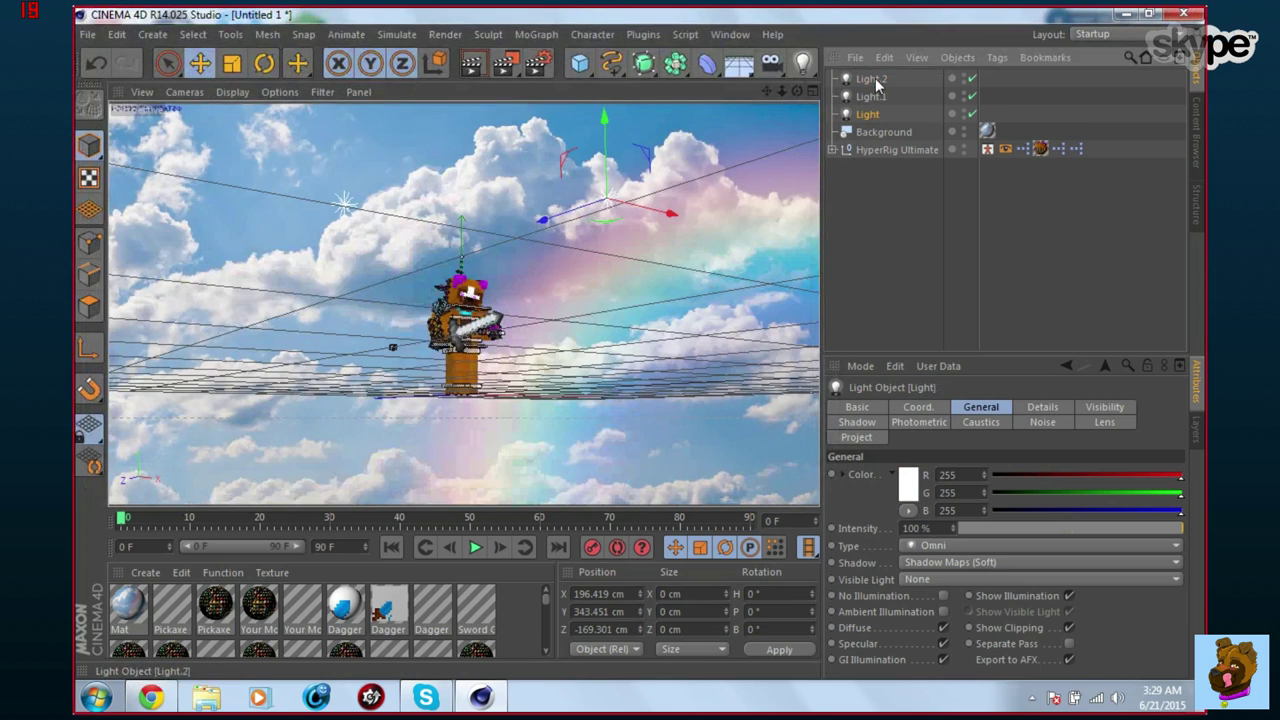
{"action": "left_click_drag", "start_coordinate": [605, 122], "coordinate": [620, 286]}
{"action": "left_click_drag", "start_coordinate": [681, 368], "coordinate": [538, 372]}
{"action": "left_click_drag", "start_coordinate": [478, 290], "coordinate": [478, 362]}
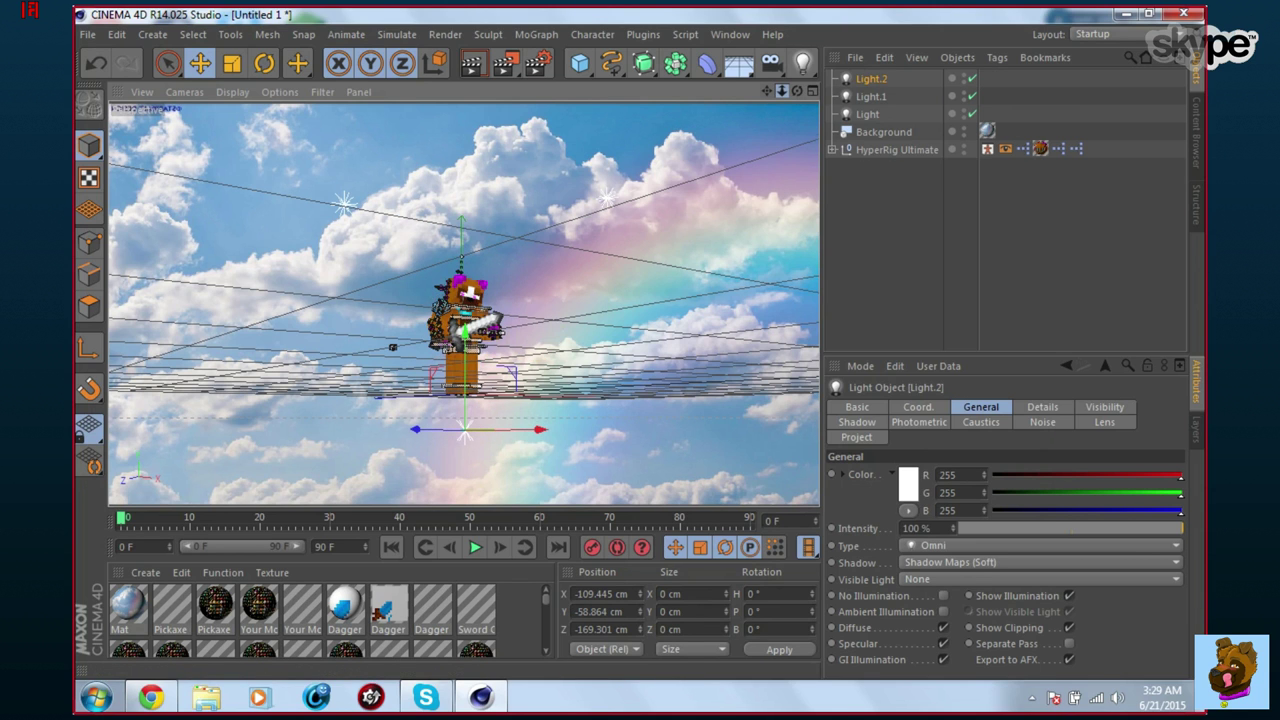
Frame the character's head, upper body and sword against the sky and render the view to the Picture Viewer.
{"action": "left_click_drag", "start_coordinate": [782, 91], "coordinate": [930, 91]}
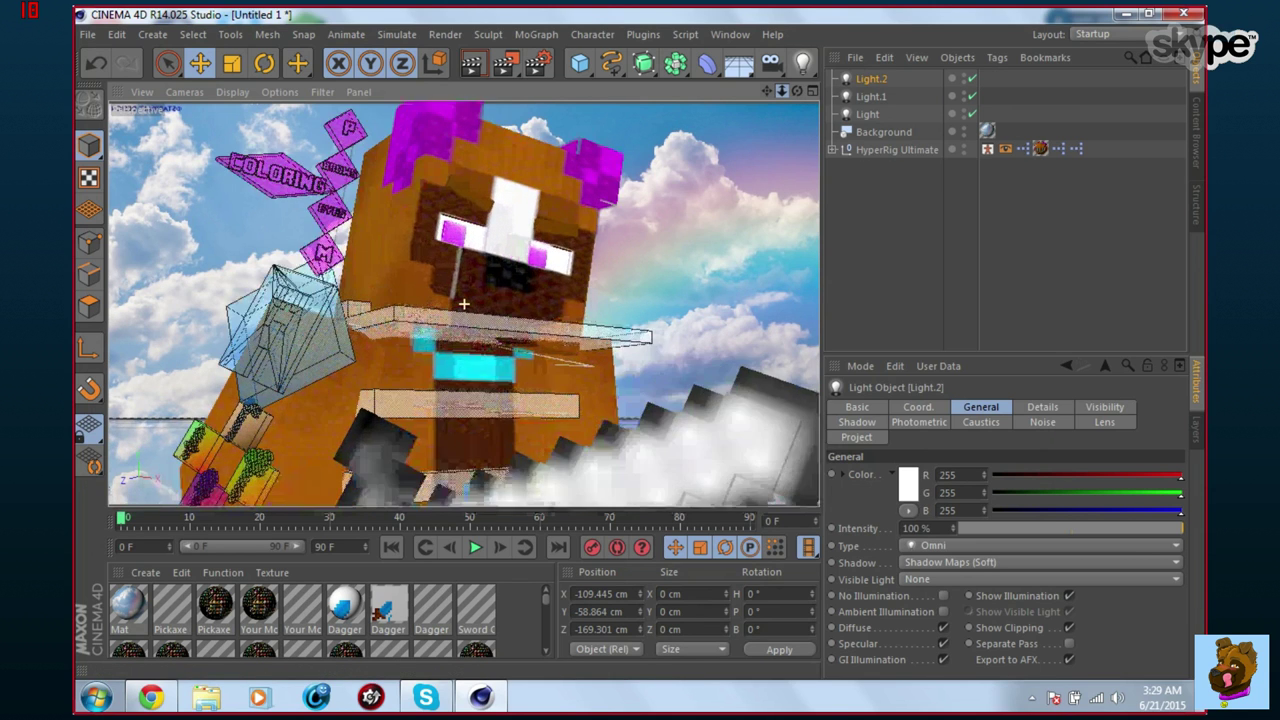
{"action": "scroll", "coordinate": [464, 303], "scroll_direction": "down", "scroll_amount": 8}
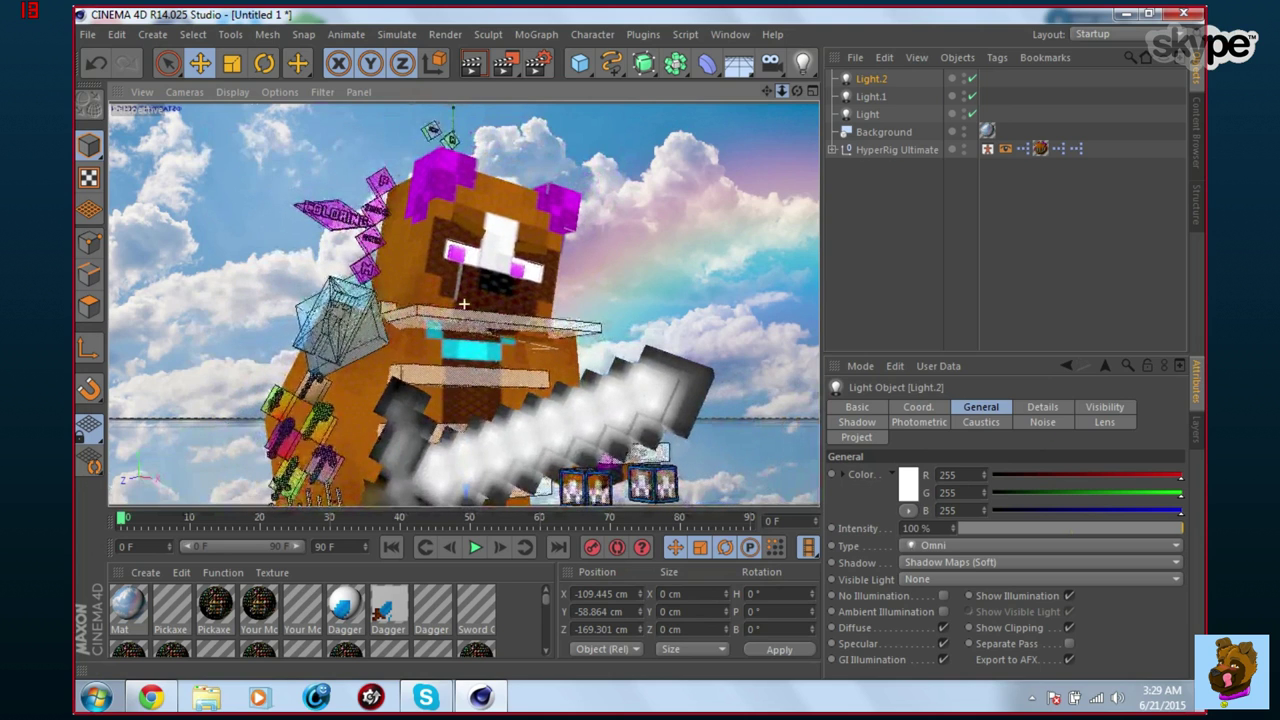
{"action": "scroll", "coordinate": [464, 303], "scroll_direction": "up", "scroll_amount": 4}
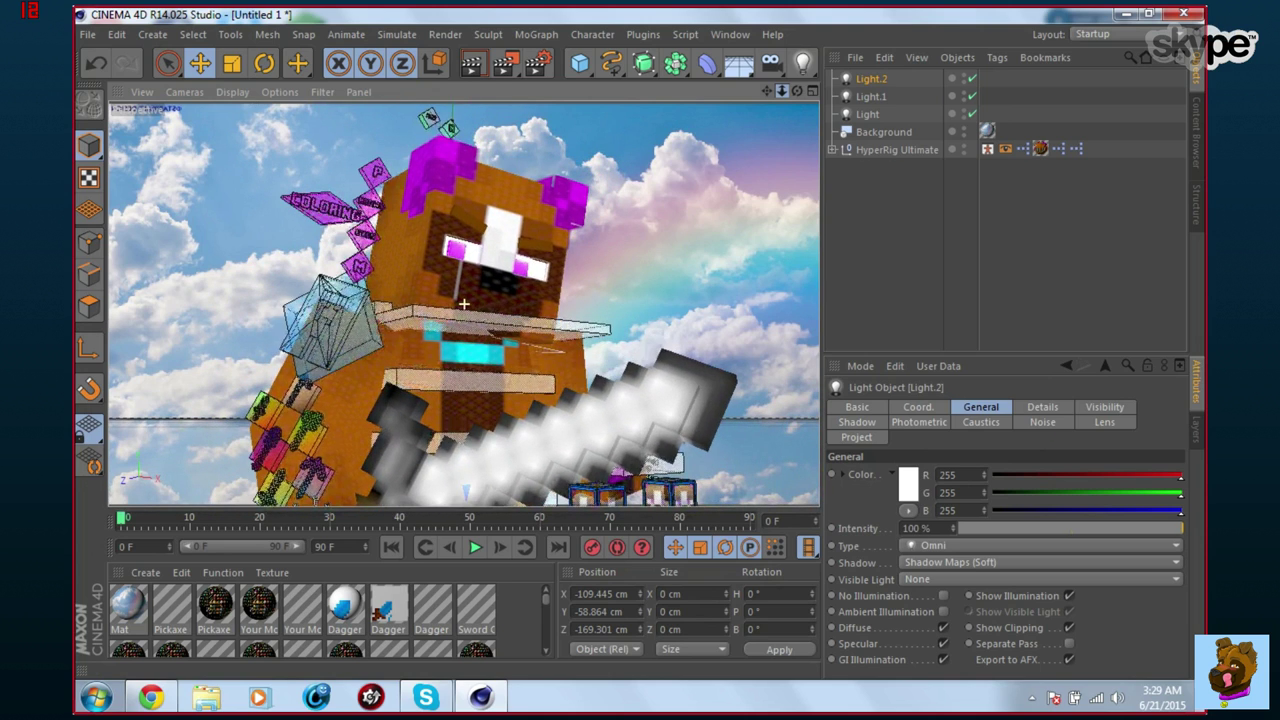
{"action": "scroll", "coordinate": [464, 303], "scroll_direction": "down", "scroll_amount": 2}
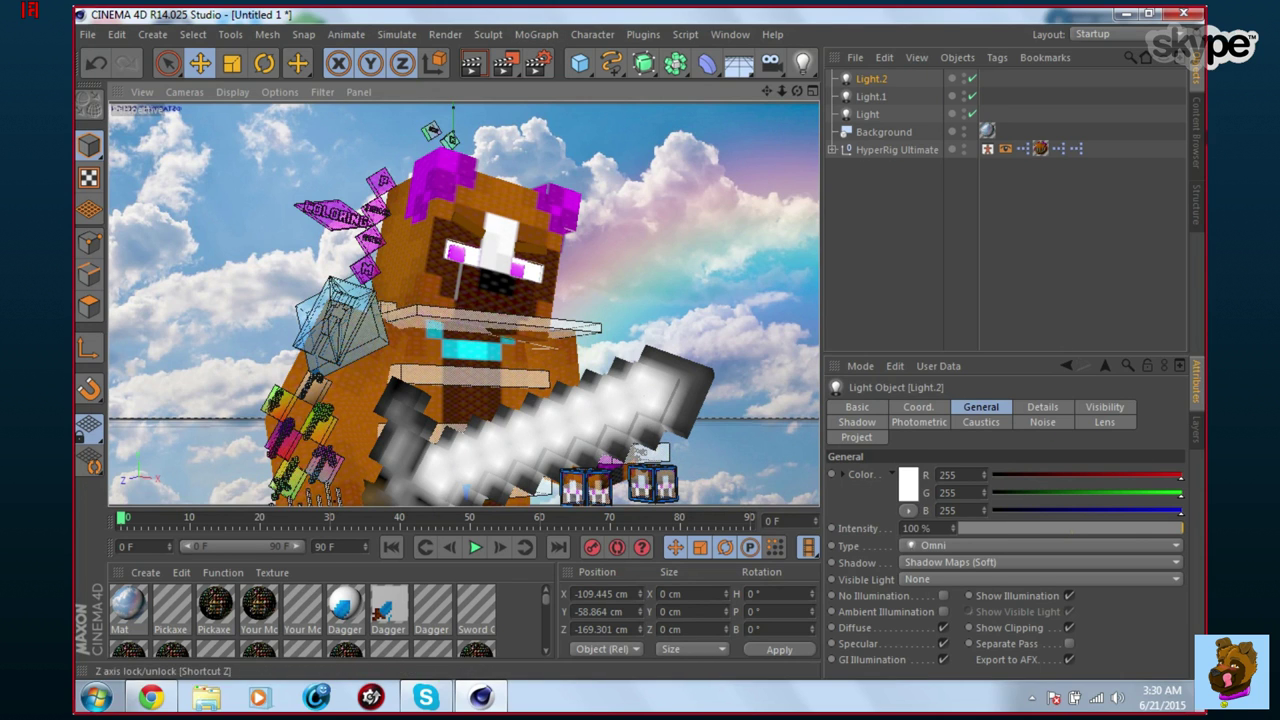
{"action": "left_click", "coordinate": [510, 63]}
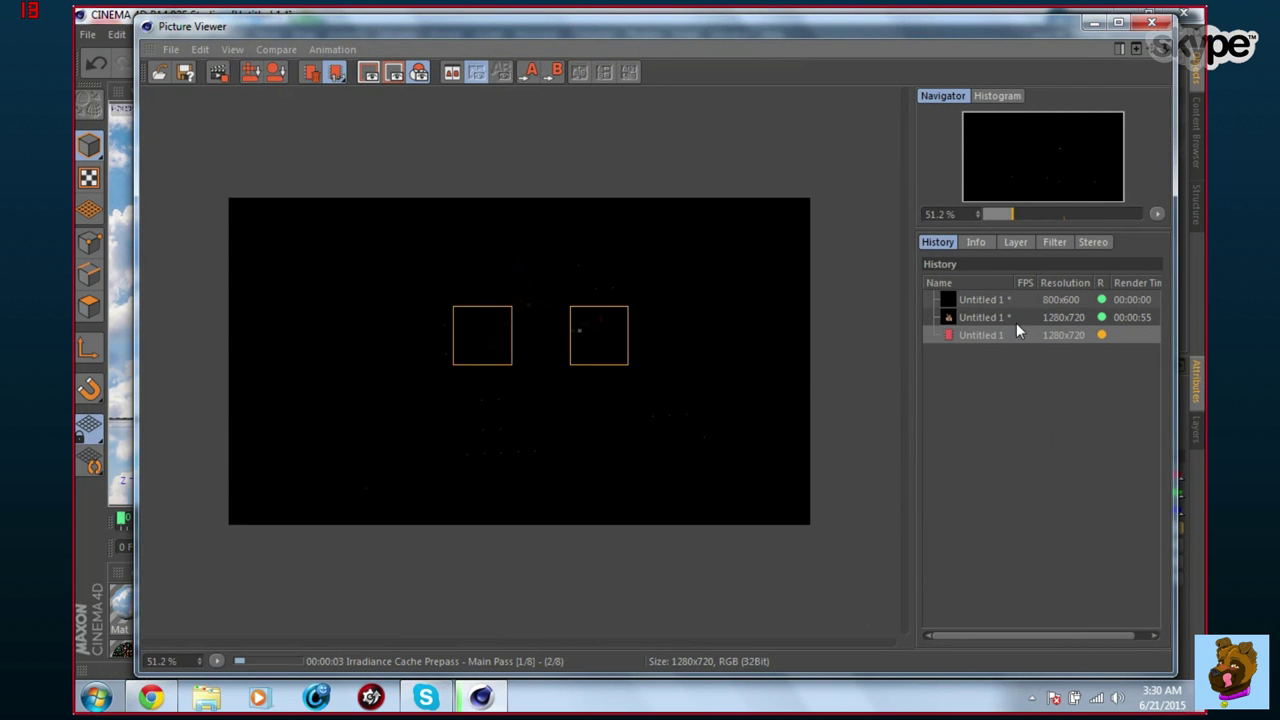
Enable the filter on the finished 1280x720 render and set saturation to 30 % and exposure to 0.1.
{"action": "left_click", "coordinate": [984, 318]}
{"action": "left_click", "coordinate": [980, 333]}
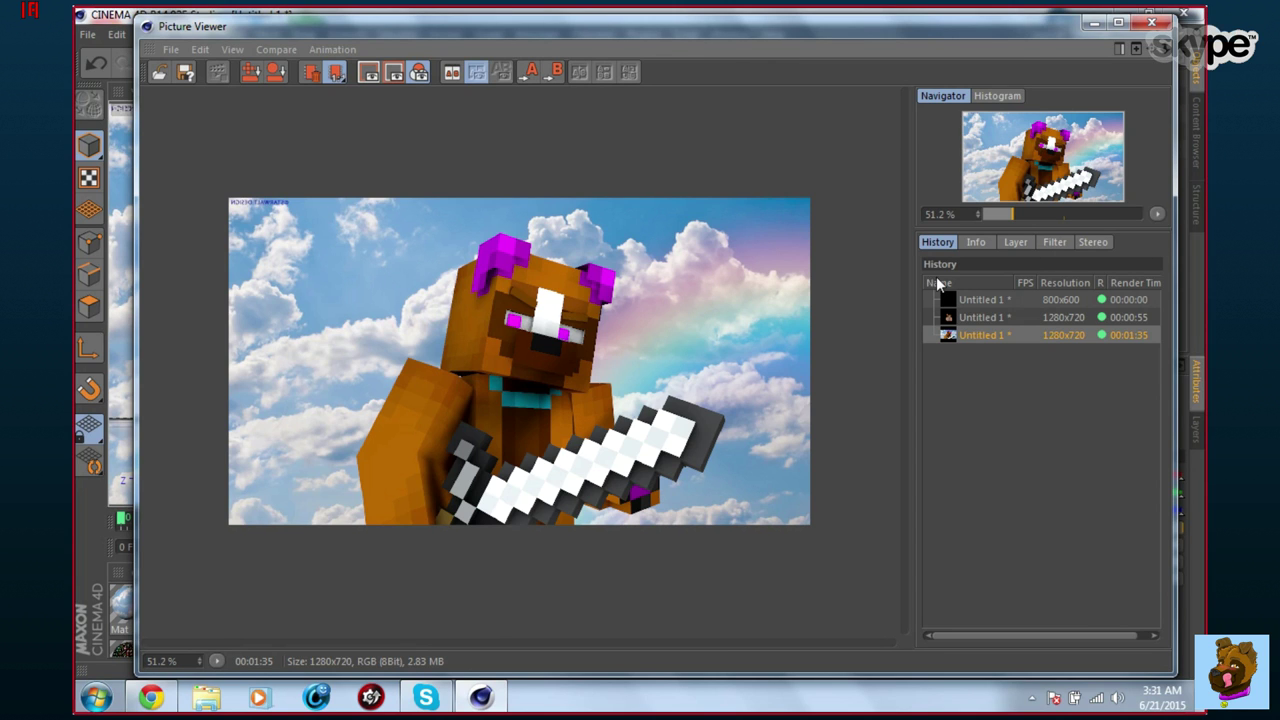
{"action": "left_click", "coordinate": [1029, 243]}
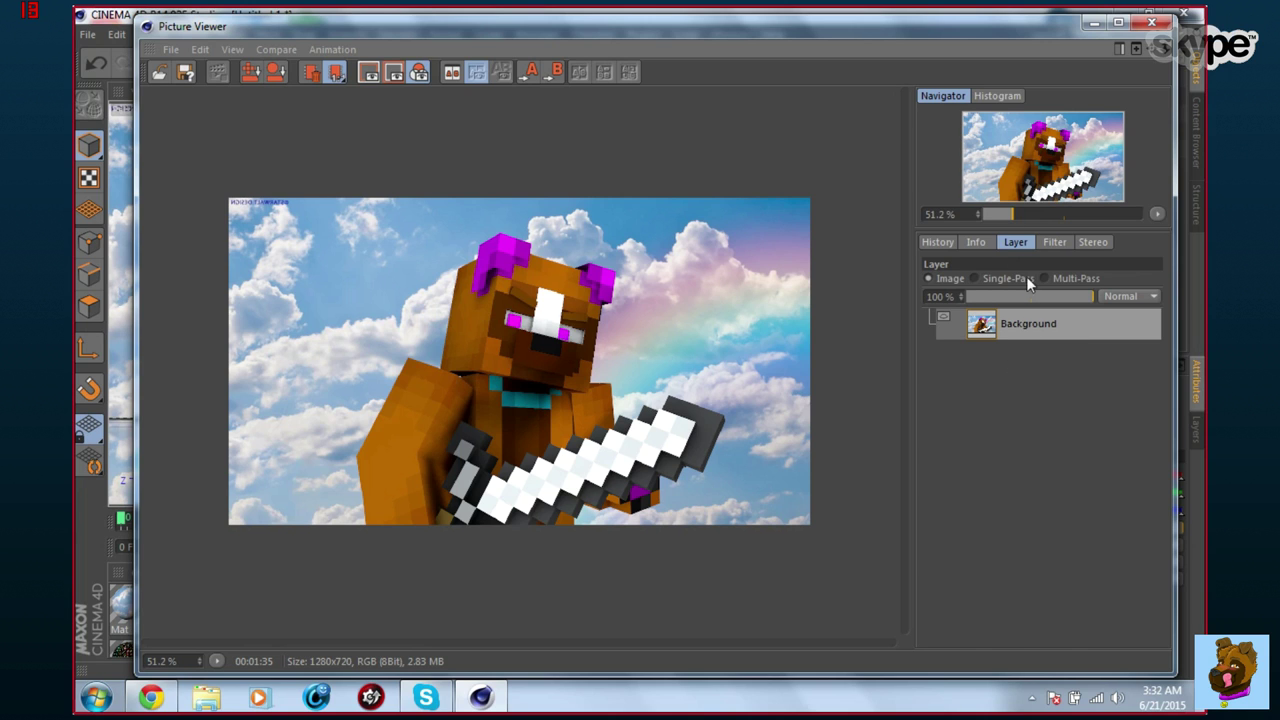
{"action": "left_click", "coordinate": [1056, 245]}
{"action": "left_click", "coordinate": [927, 280]}
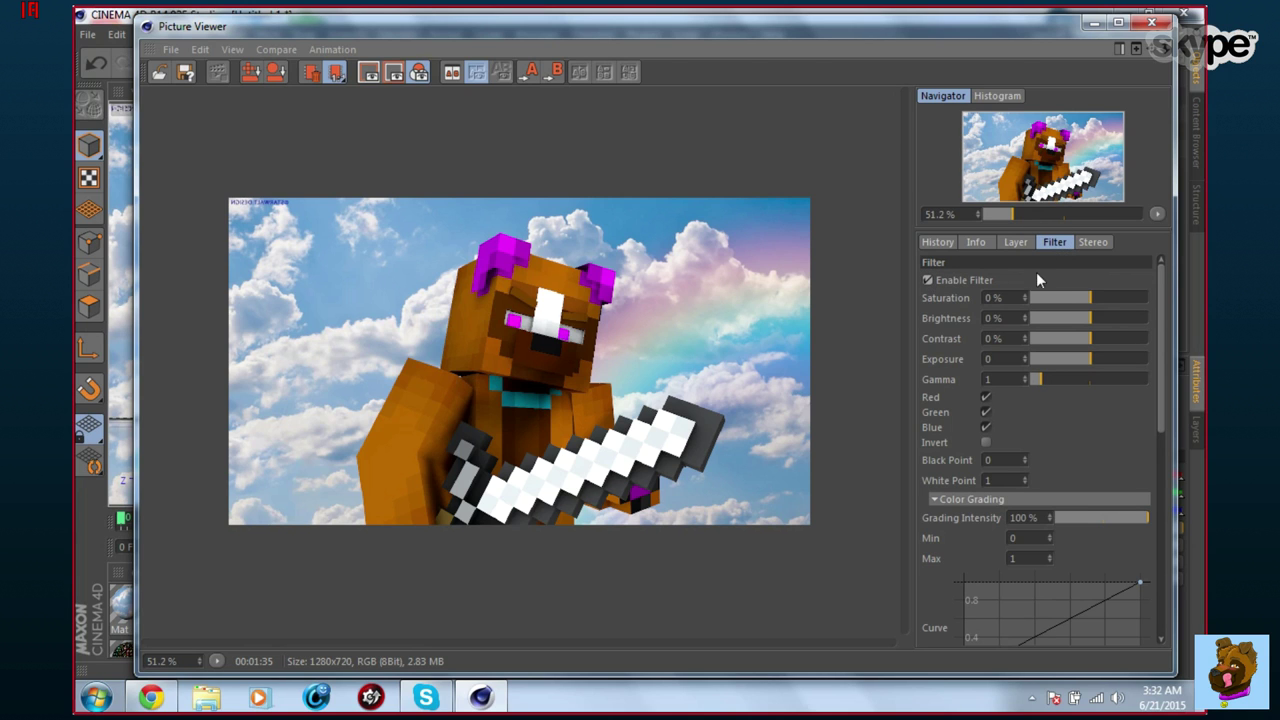
{"action": "left_click", "coordinate": [1103, 297]}
{"action": "left_click", "coordinate": [1108, 297]}
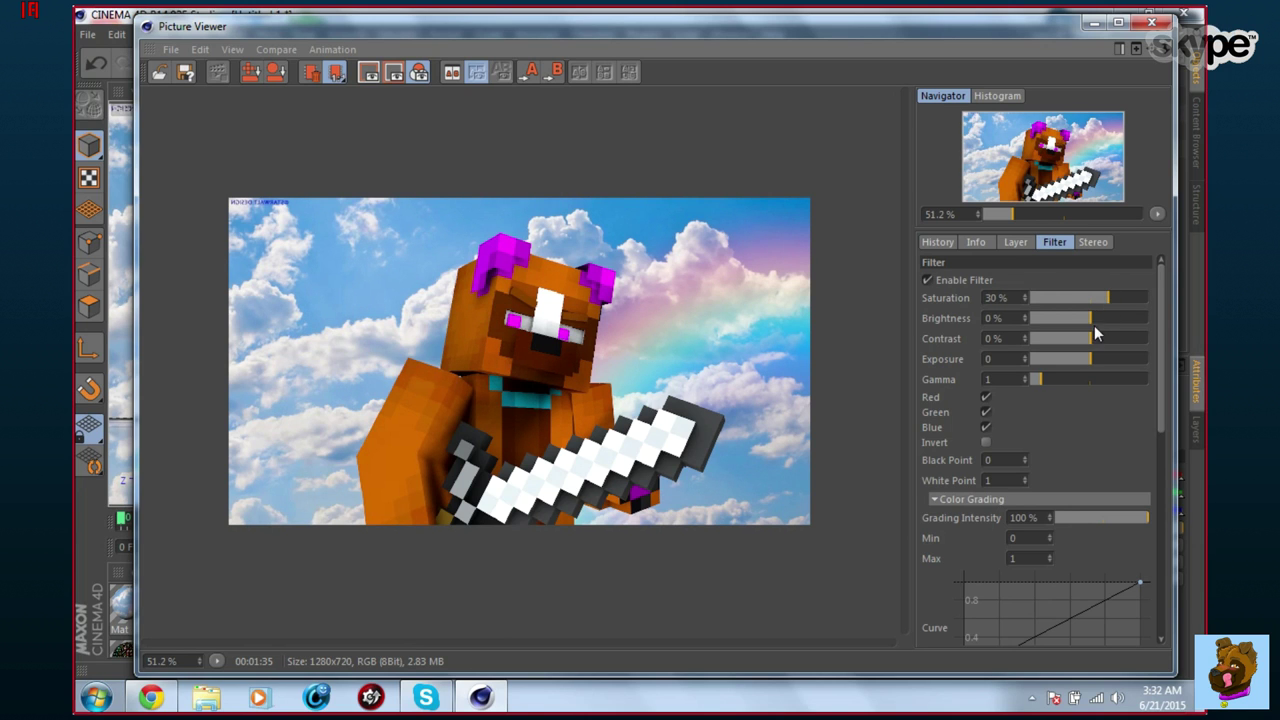
{"action": "left_click", "coordinate": [1091, 357]}
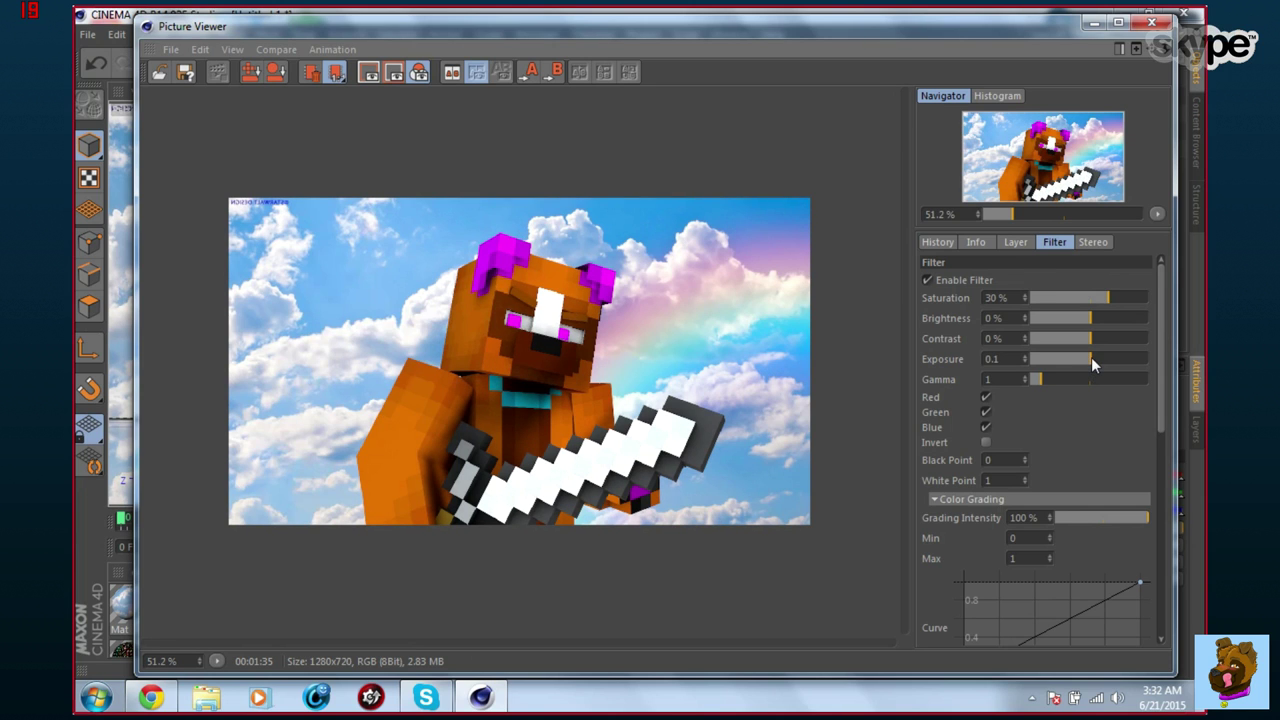
Compare the render with and without the filter, leaving the filter enabled, and look through the remaining filter settings.
{"action": "left_click", "coordinate": [928, 280]}
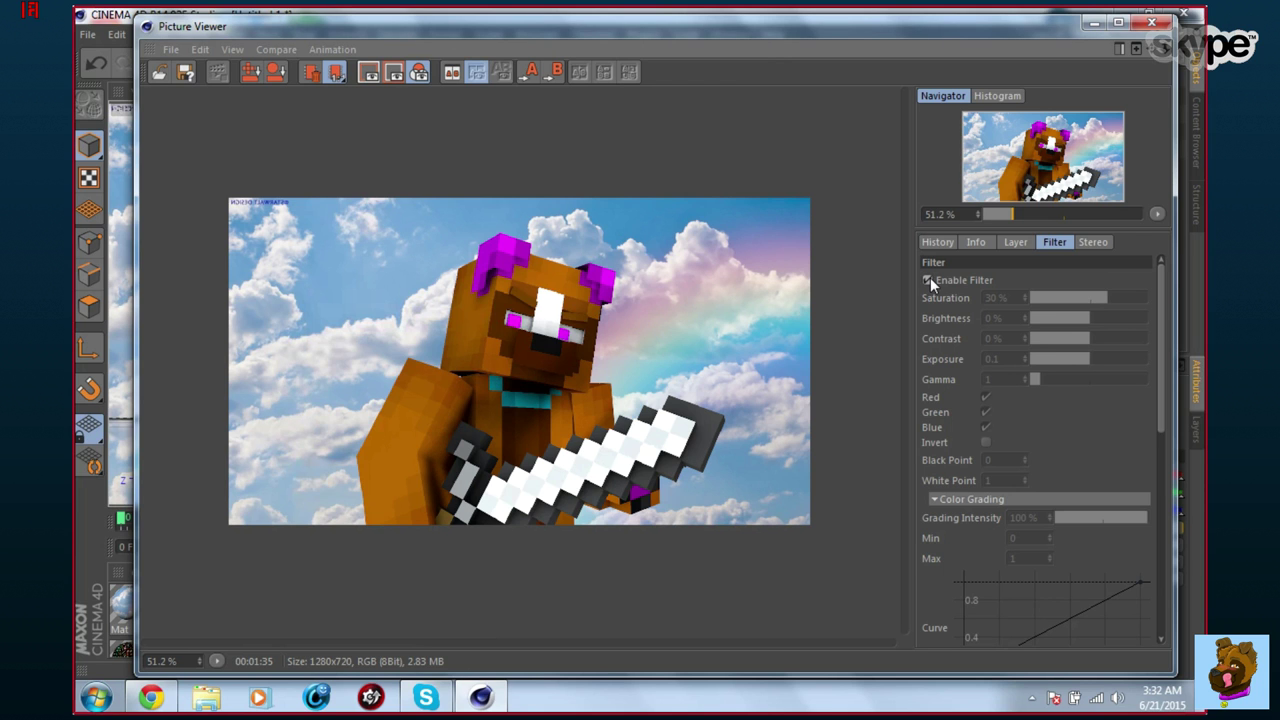
{"action": "left_click", "coordinate": [928, 280]}
{"action": "left_click", "coordinate": [929, 280]}
{"action": "left_click", "coordinate": [929, 280]}
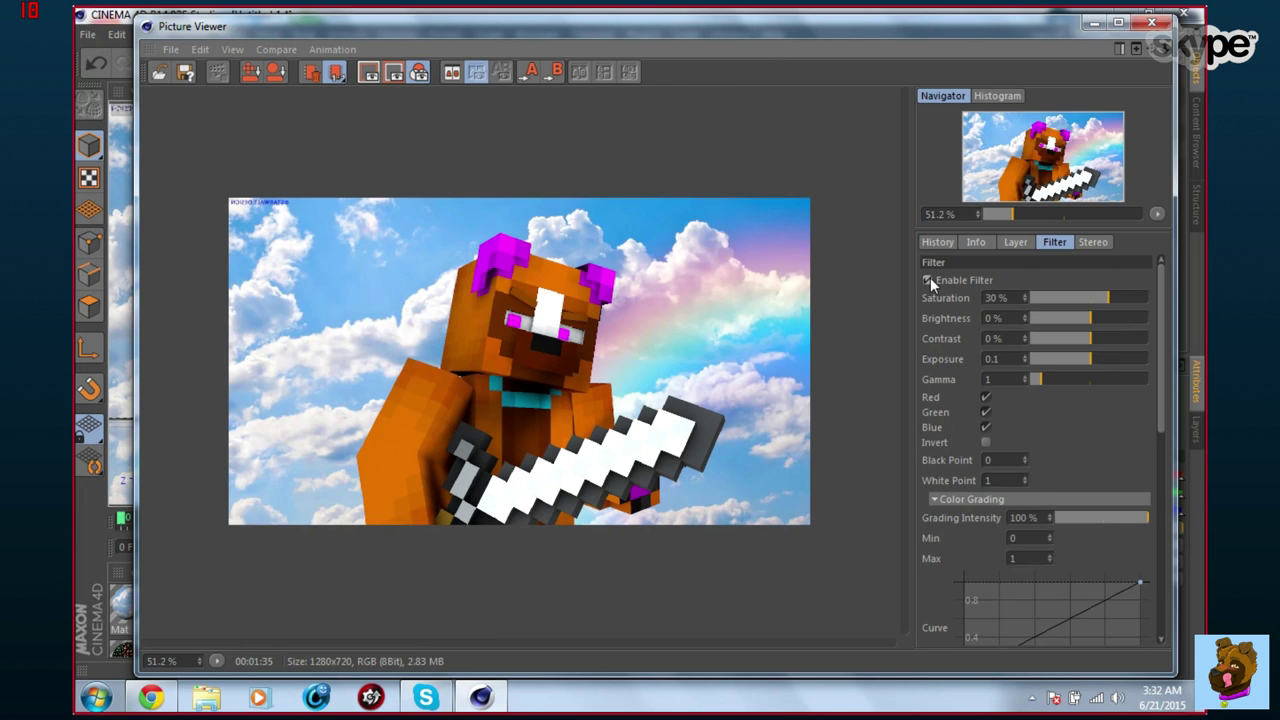
{"action": "left_click", "coordinate": [929, 280]}
{"action": "left_click", "coordinate": [929, 280]}
{"action": "left_click", "coordinate": [929, 280]}
{"action": "left_click", "coordinate": [929, 280]}
{"action": "left_click", "coordinate": [929, 280]}
{"action": "left_click", "coordinate": [929, 280]}
{"action": "left_click_drag", "start_coordinate": [1162, 381], "coordinate": [1100, 351]}
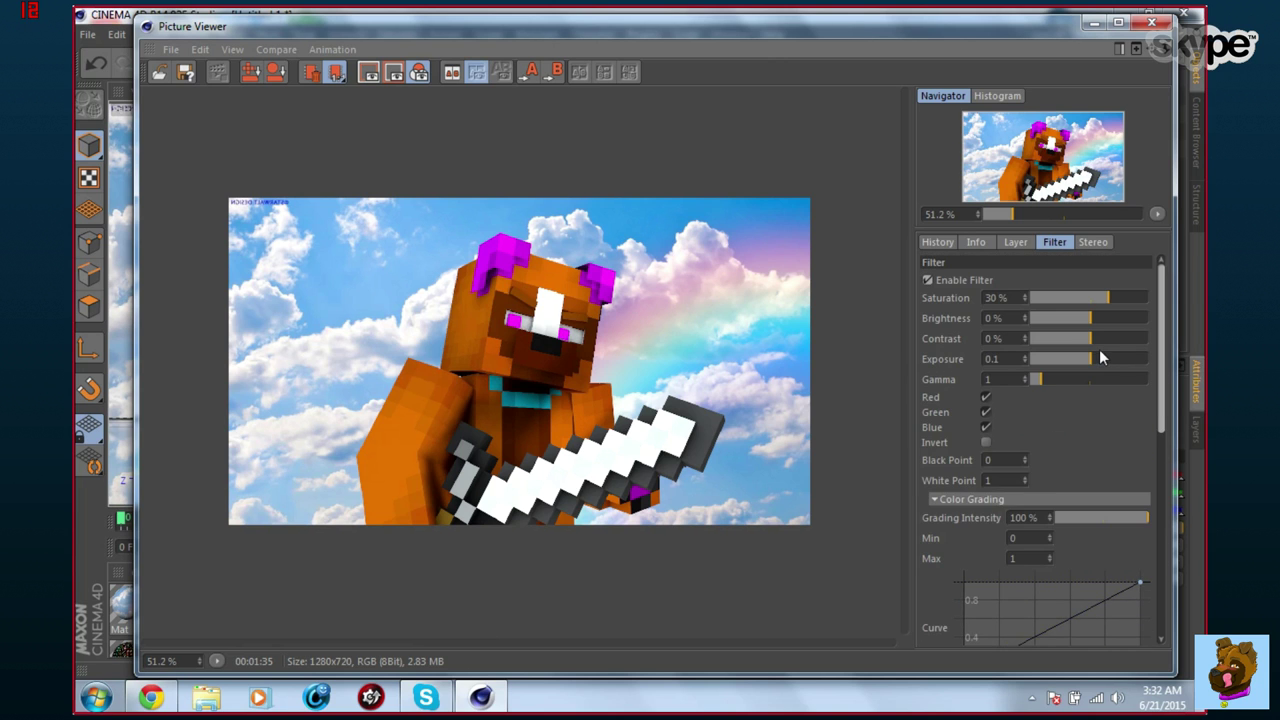
{"action": "scroll", "coordinate": [1099, 358], "scroll_direction": "down", "scroll_amount": 6}
{"action": "scroll", "coordinate": [1147, 386], "scroll_direction": "up", "scroll_amount": 6}
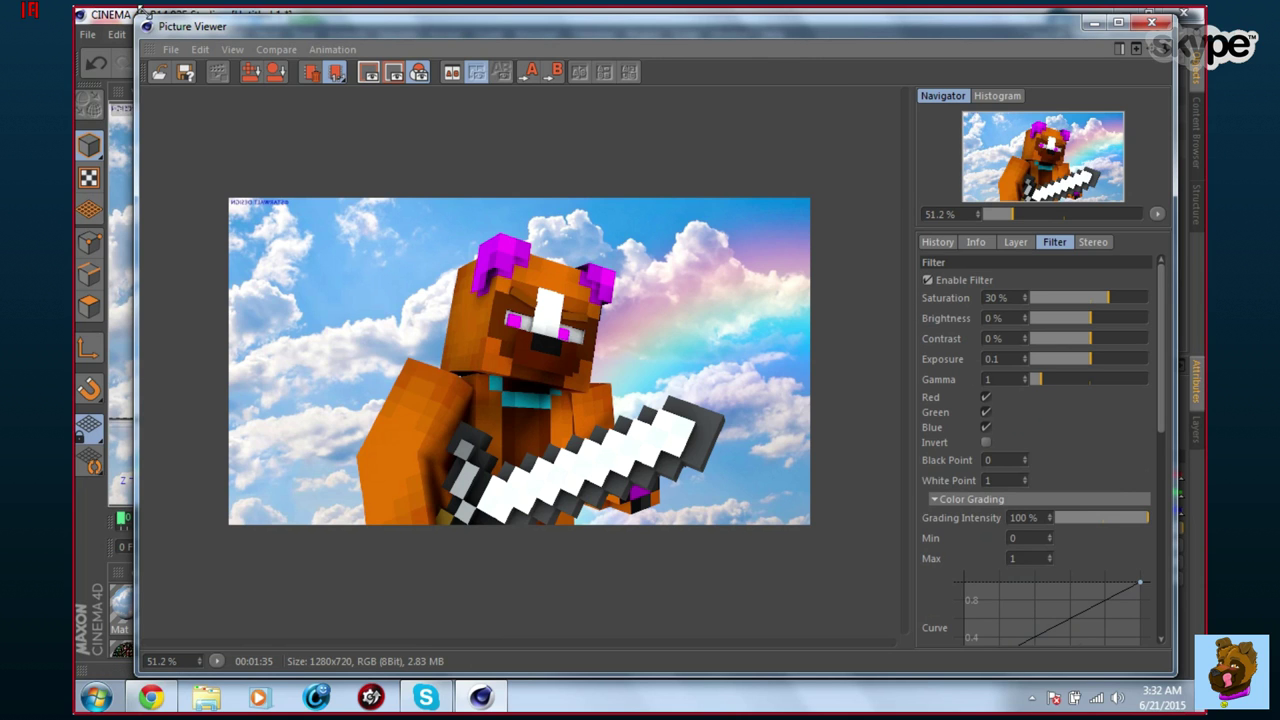
Set the render's save options to a PNG still image at 16 bits/channel with Use Filter enabled, and accept them.
{"action": "left_click", "coordinate": [171, 49]}
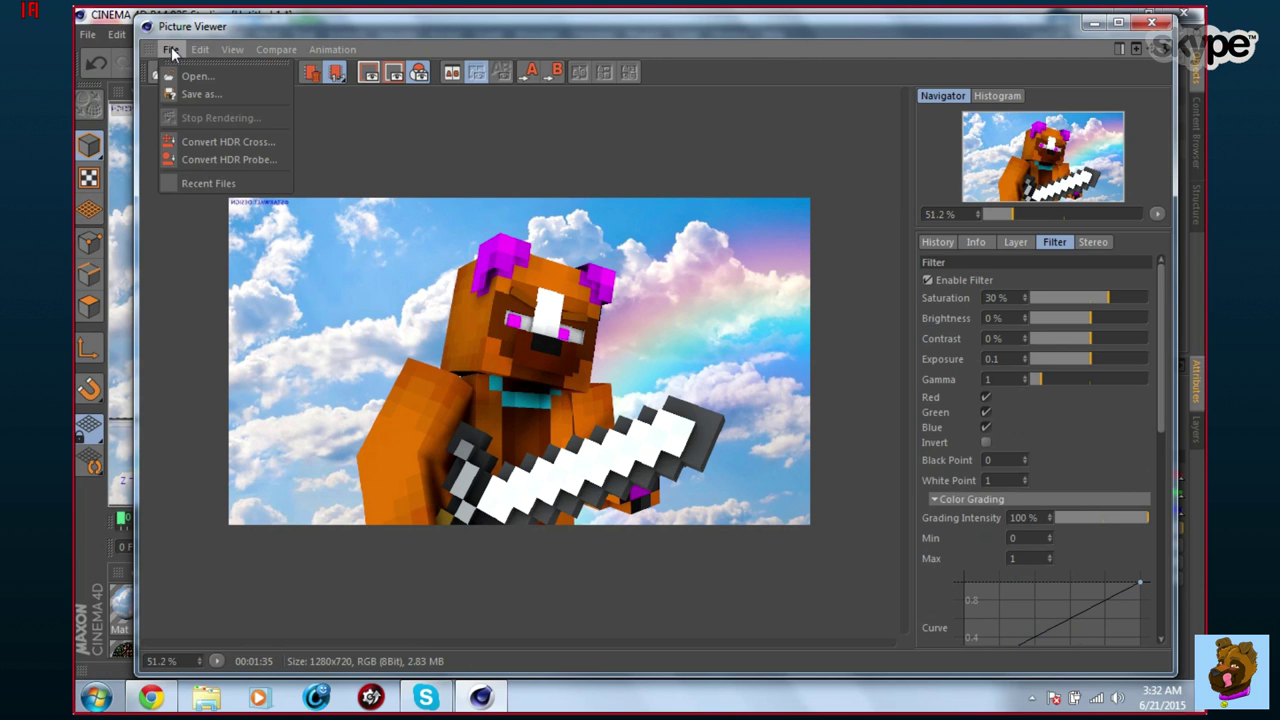
{"action": "left_click", "coordinate": [186, 94]}
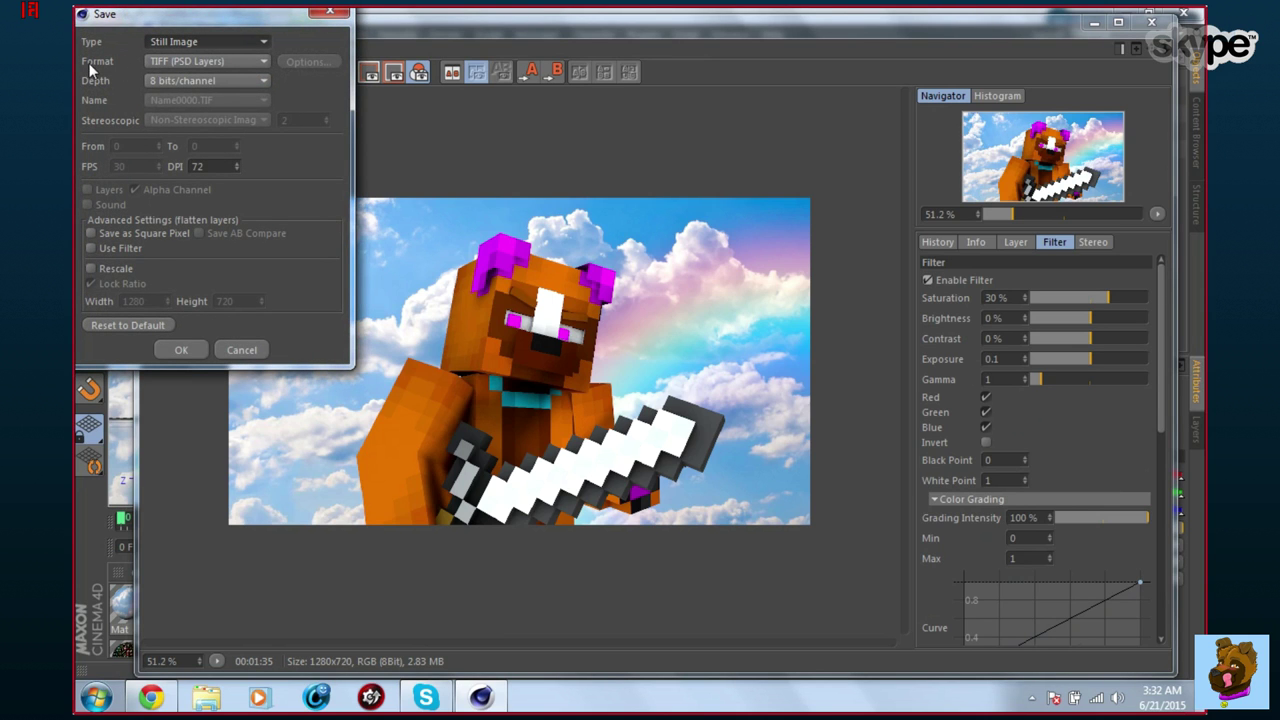
{"action": "left_click", "coordinate": [181, 62]}
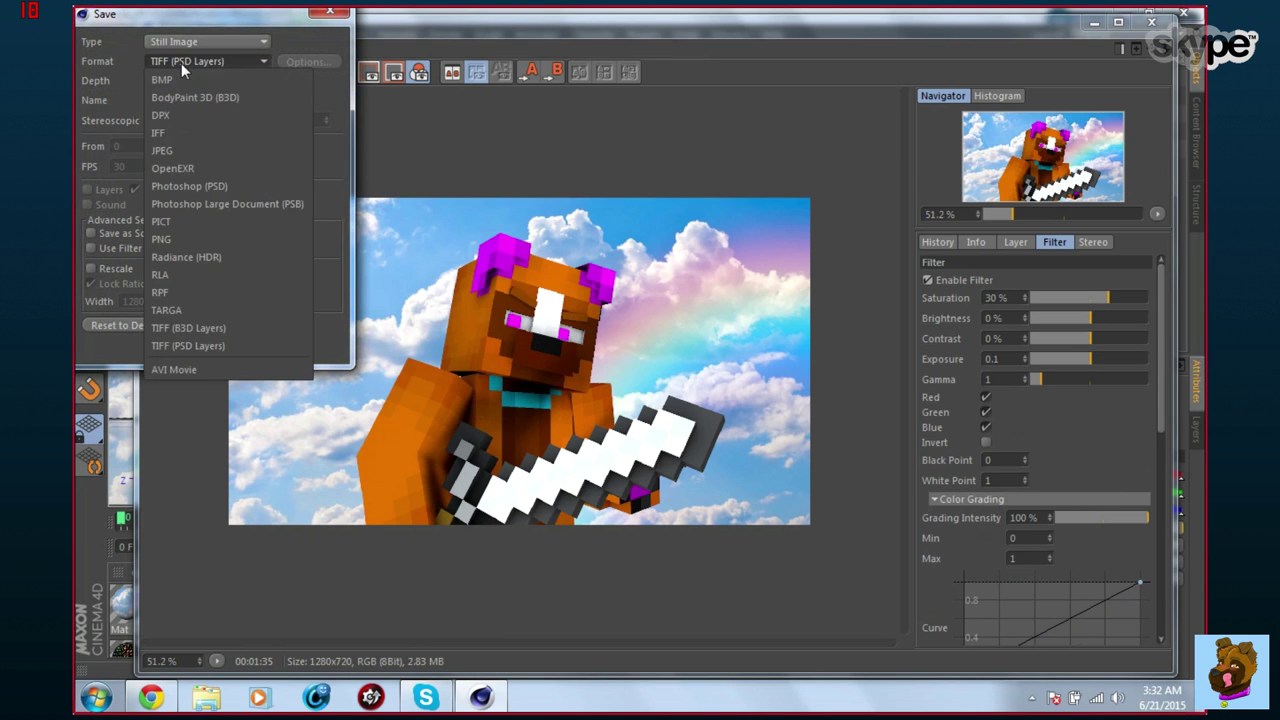
{"action": "left_click", "coordinate": [187, 239]}
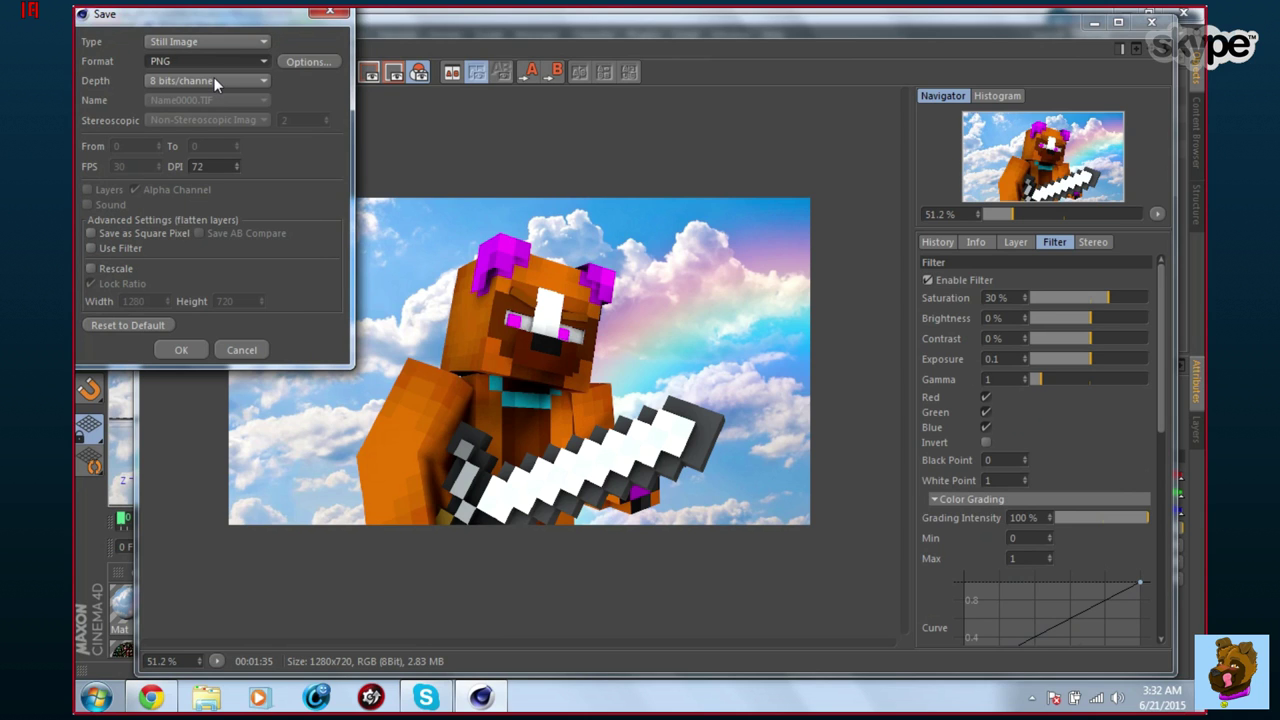
{"action": "left_click", "coordinate": [214, 79]}
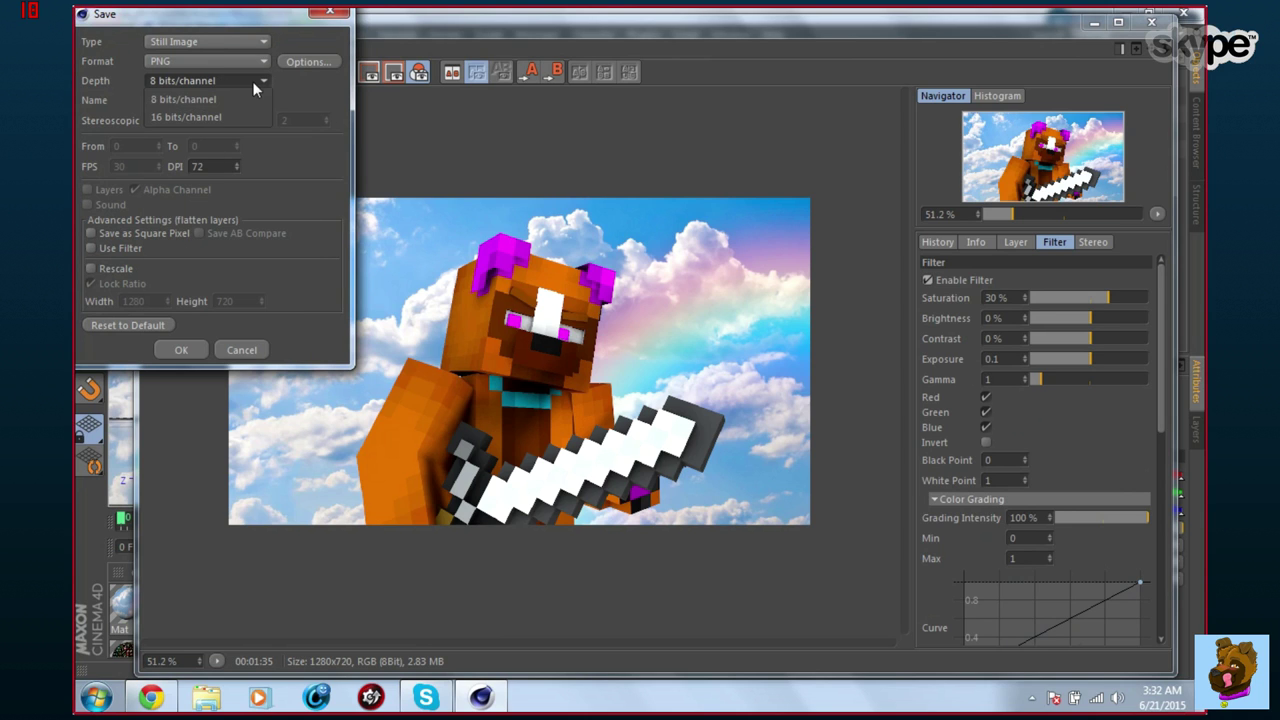
{"action": "left_click", "coordinate": [160, 117]}
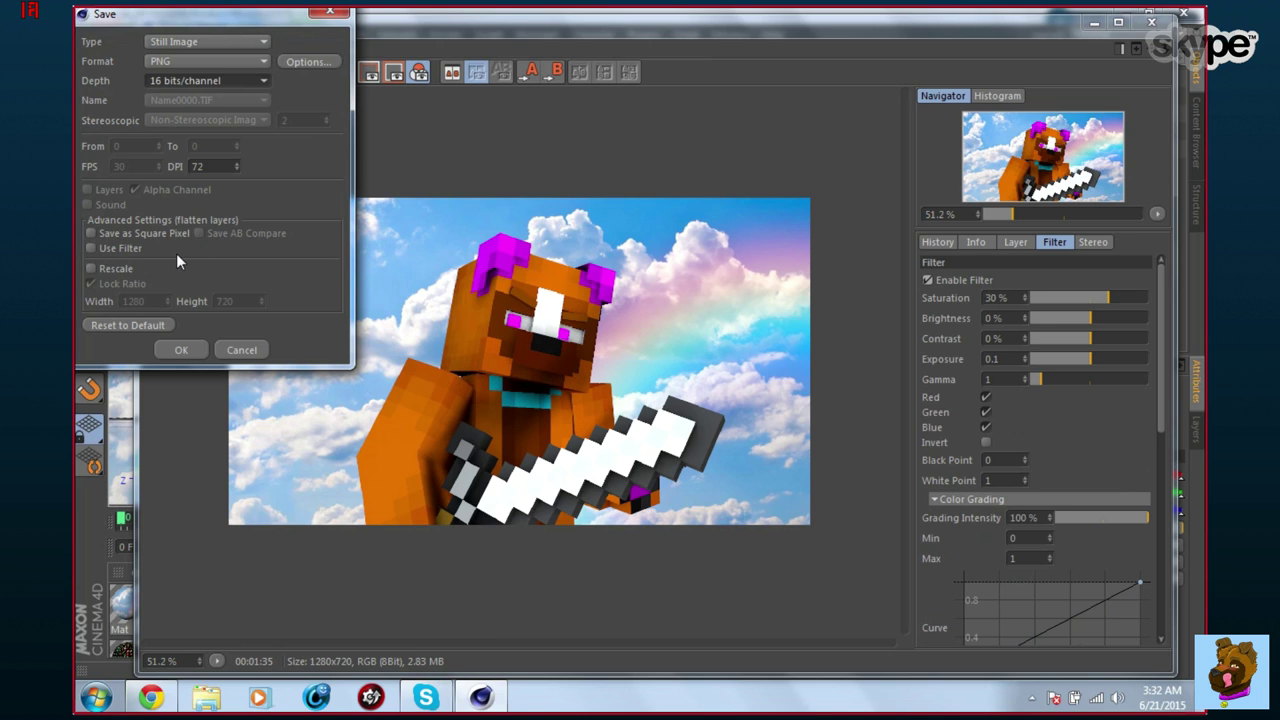
{"action": "left_click", "coordinate": [90, 247]}
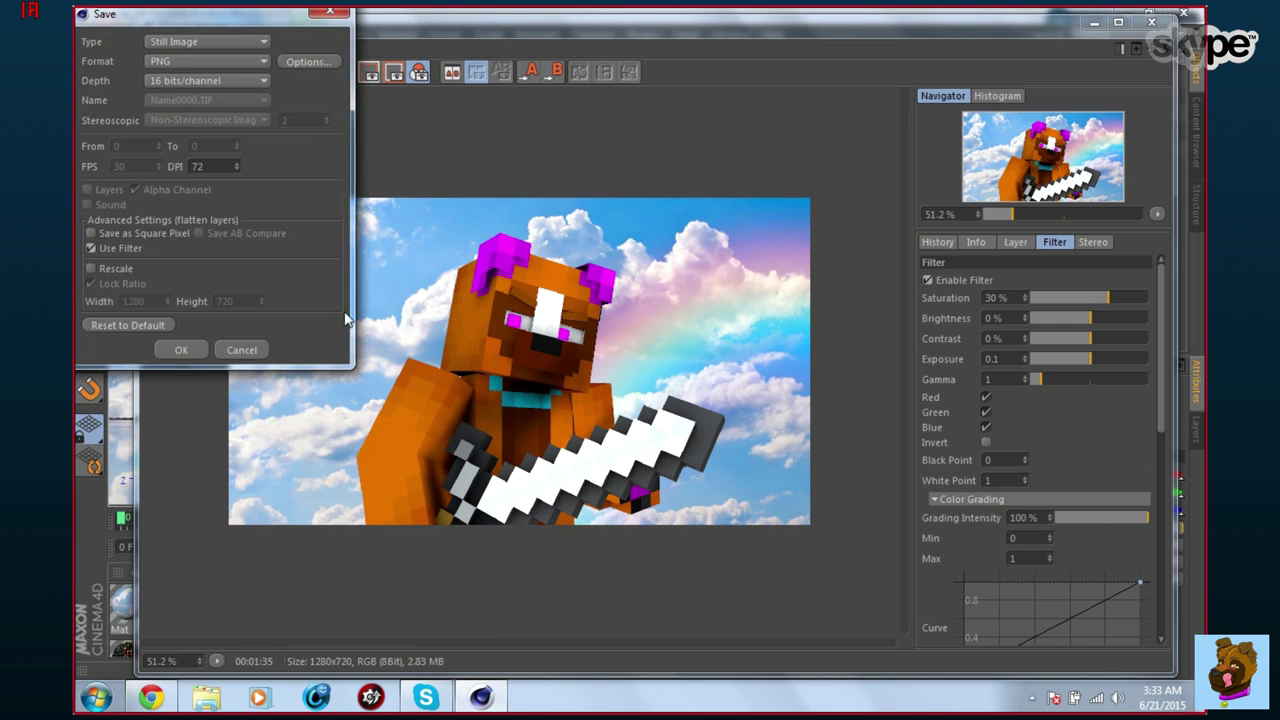
{"action": "left_click", "coordinate": [198, 351]}
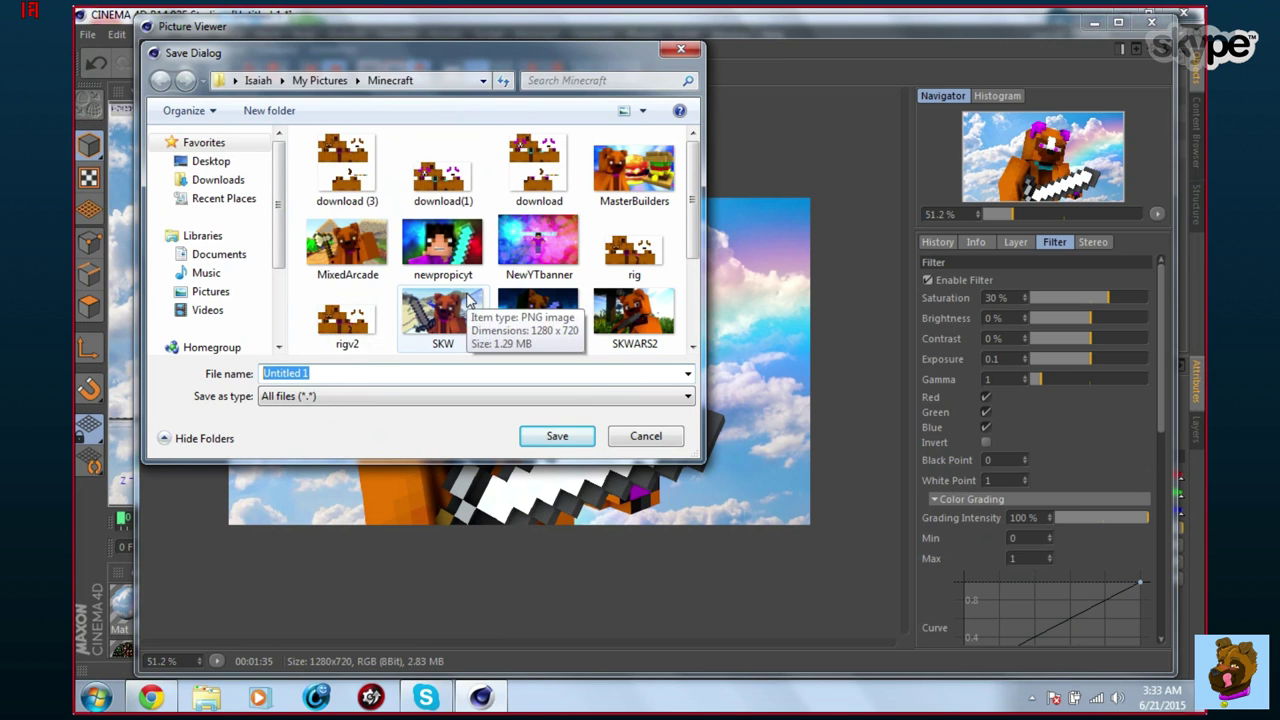
Save the image as SKW4 in the Minecraft pictures folder, with the file type set to Picture formats.
{"action": "type", "text": "SKW"}
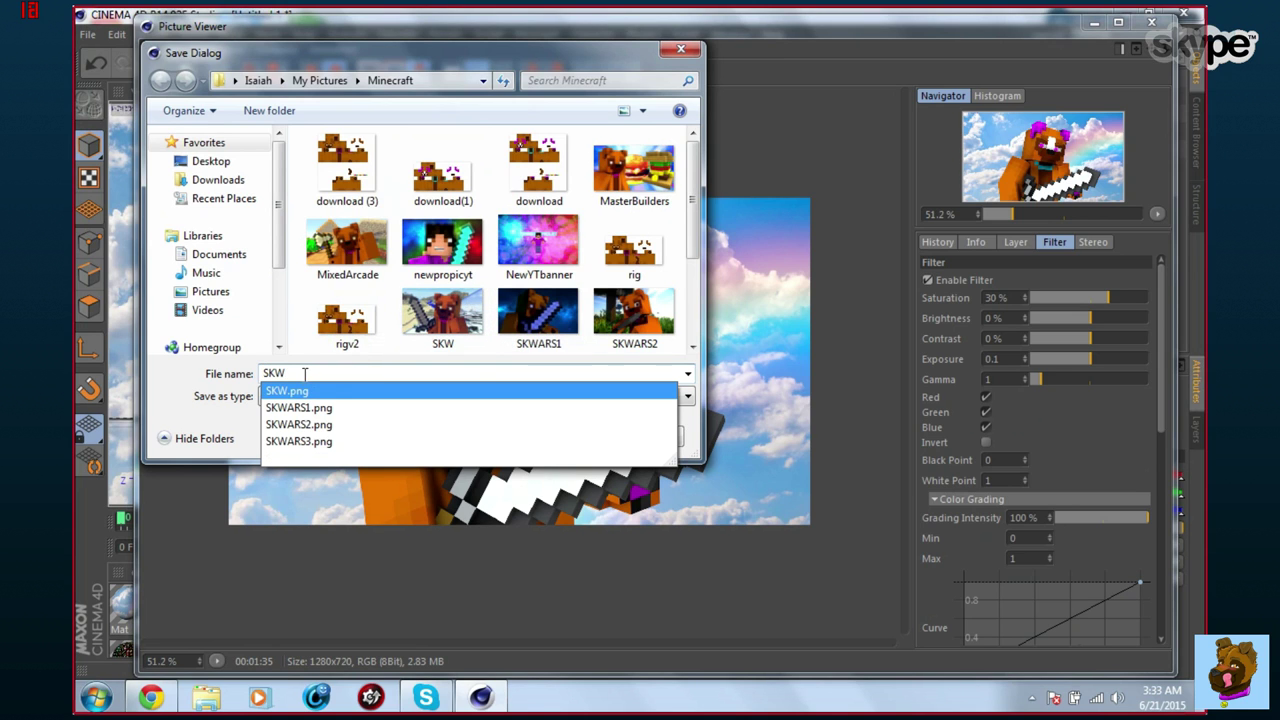
{"action": "type", "text": "4"}
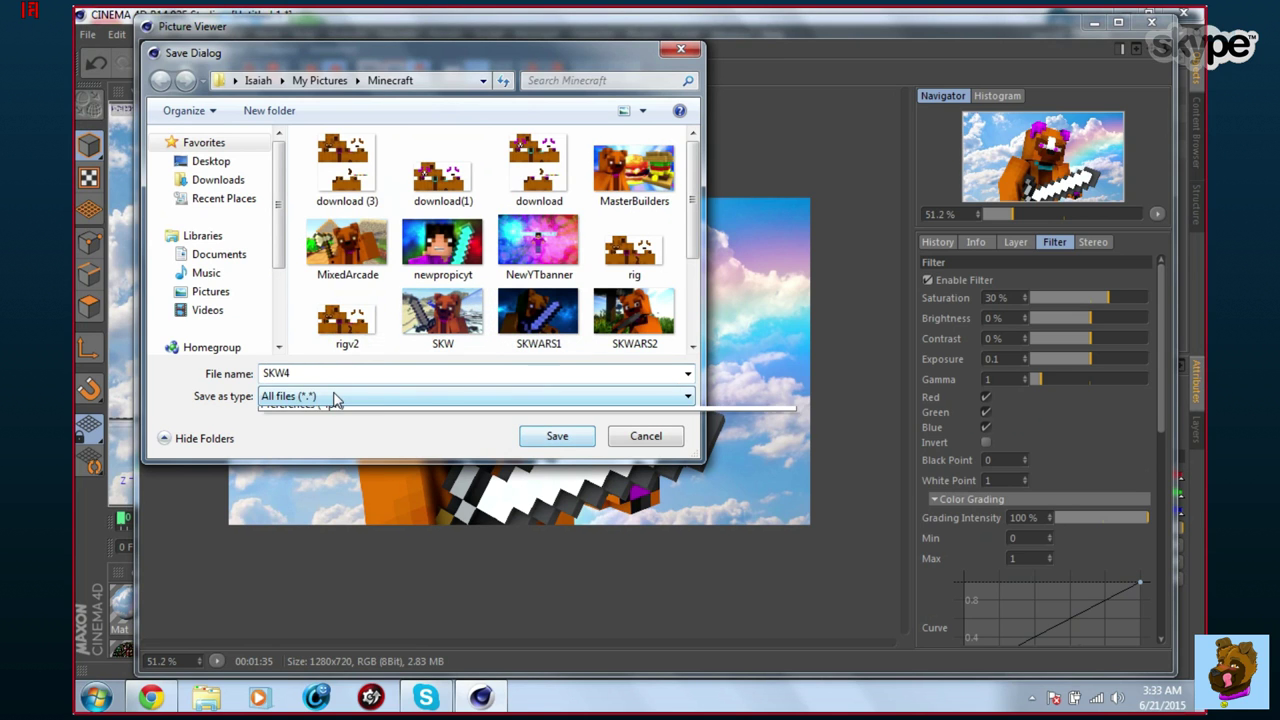
{"action": "left_click", "coordinate": [334, 397]}
{"action": "left_click", "coordinate": [302, 397]}
{"action": "left_click", "coordinate": [302, 397]}
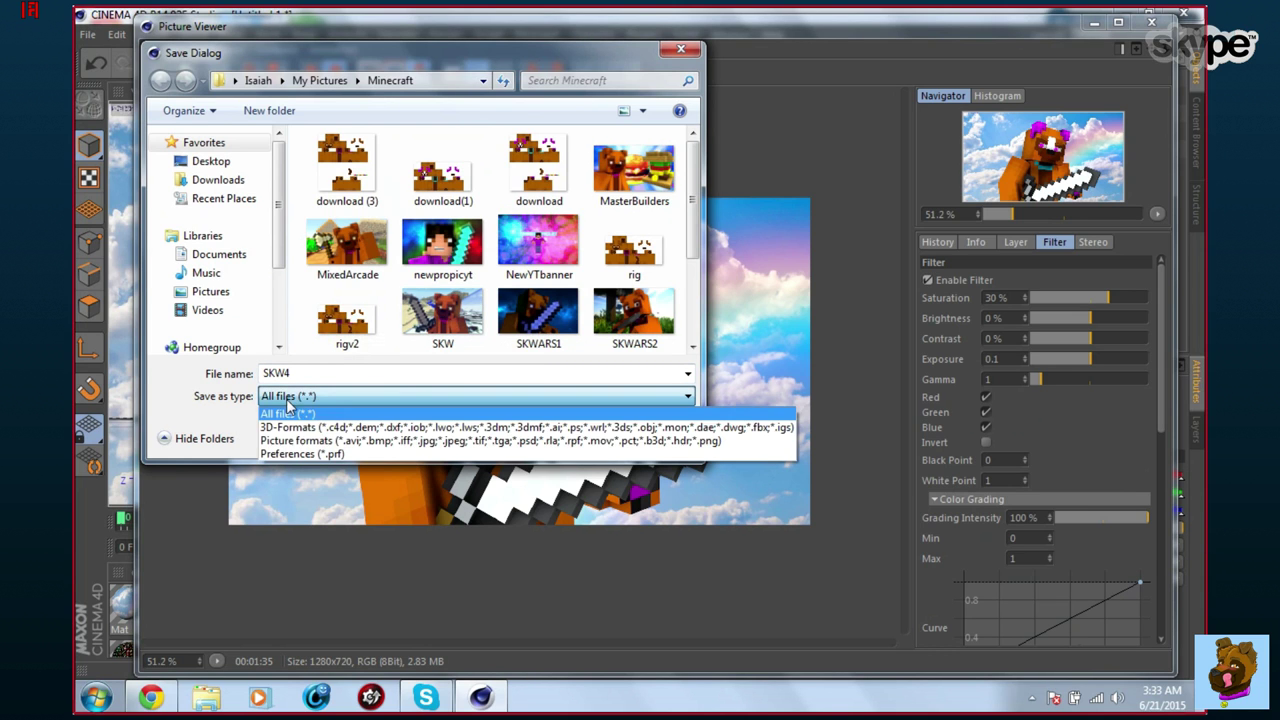
{"action": "left_click", "coordinate": [297, 441]}
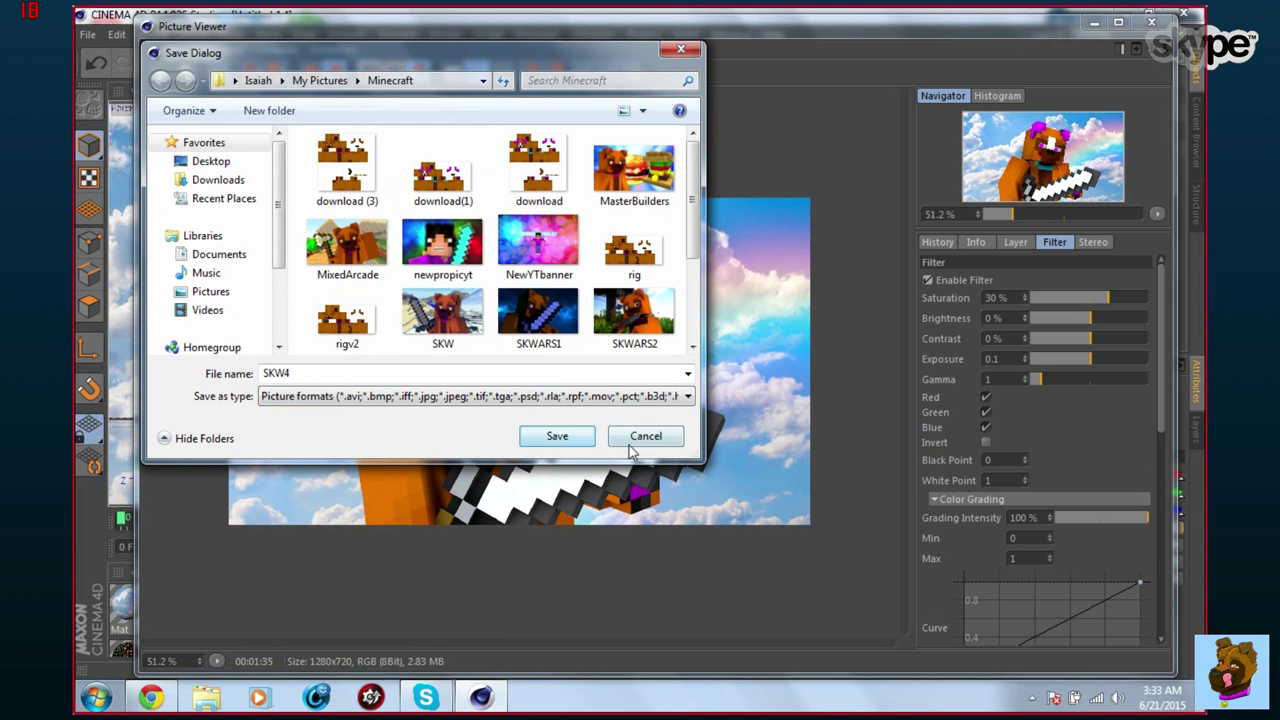
{"action": "left_click", "coordinate": [555, 440]}
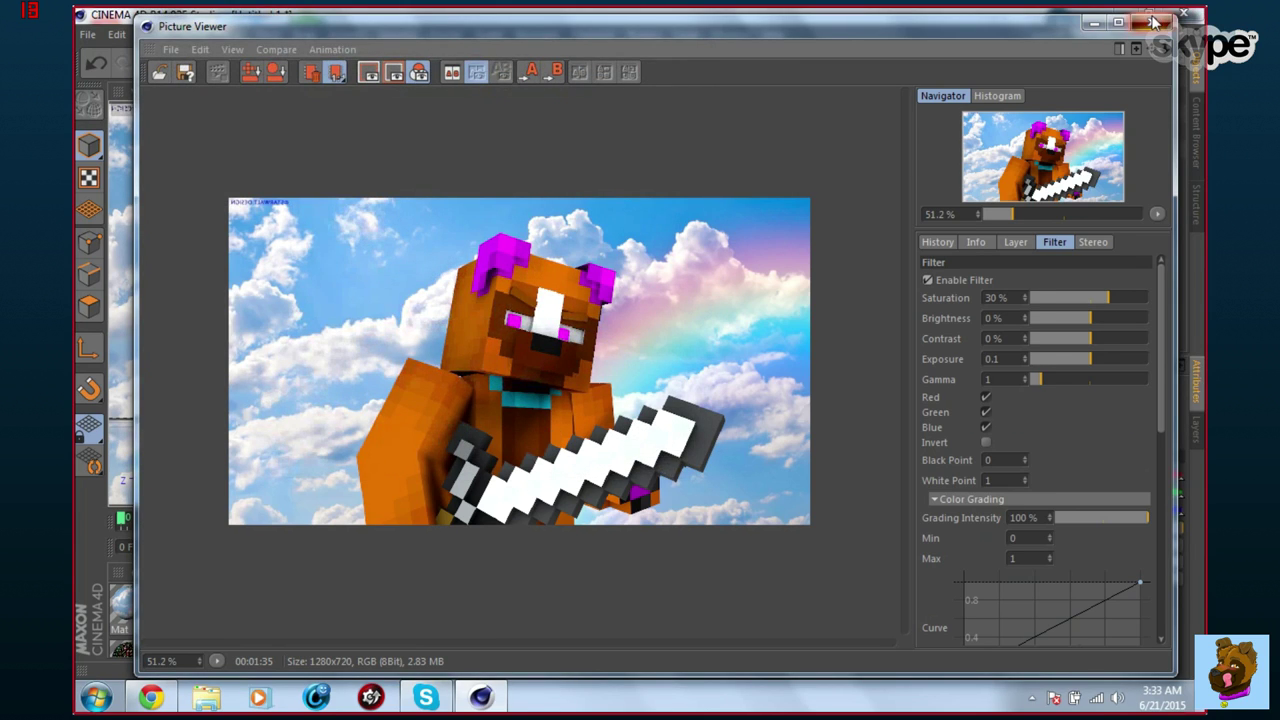
Close the Picture Viewer and exit Cinema 4D.
{"action": "left_click", "coordinate": [1152, 21]}
{"action": "left_click", "coordinate": [1184, 13]}
{"action": "left_click", "coordinate": [657, 417]}
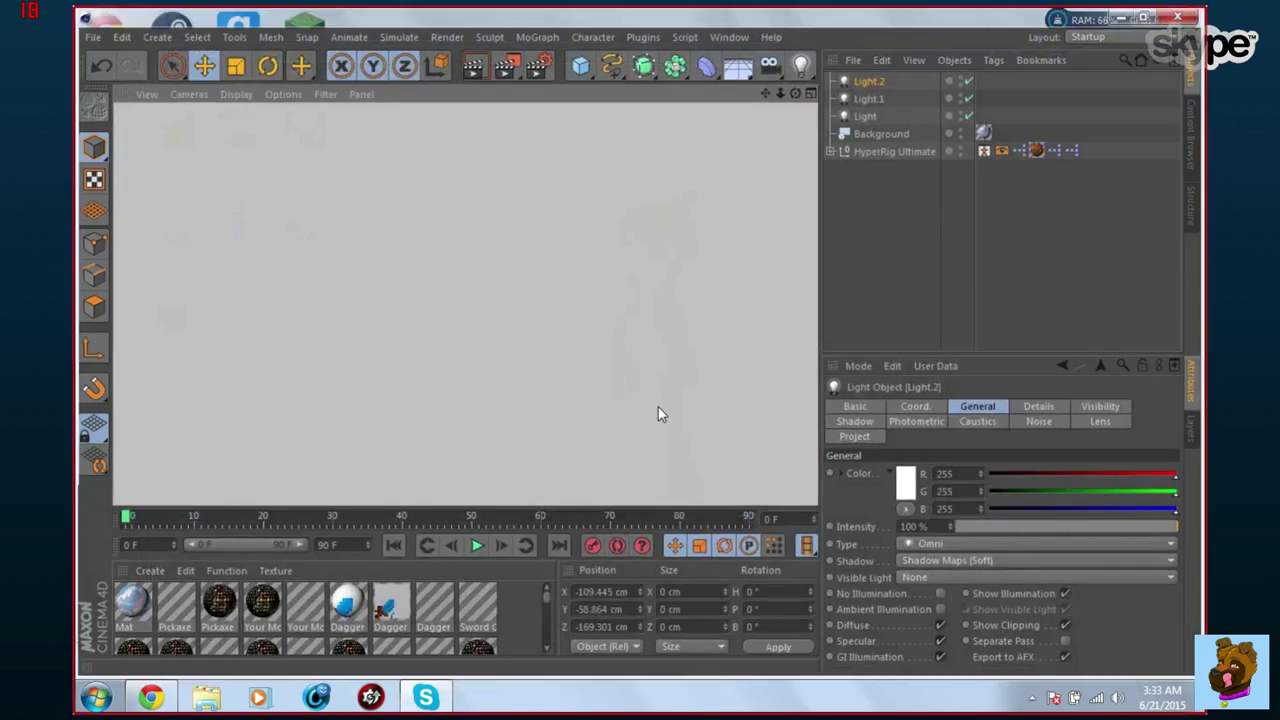
In Windows Explorer, open SKW4 from the Pictures library's Minecraft folder and inspect the saved render in Windows Photo Viewer.
{"action": "left_click", "coordinate": [204, 702]}
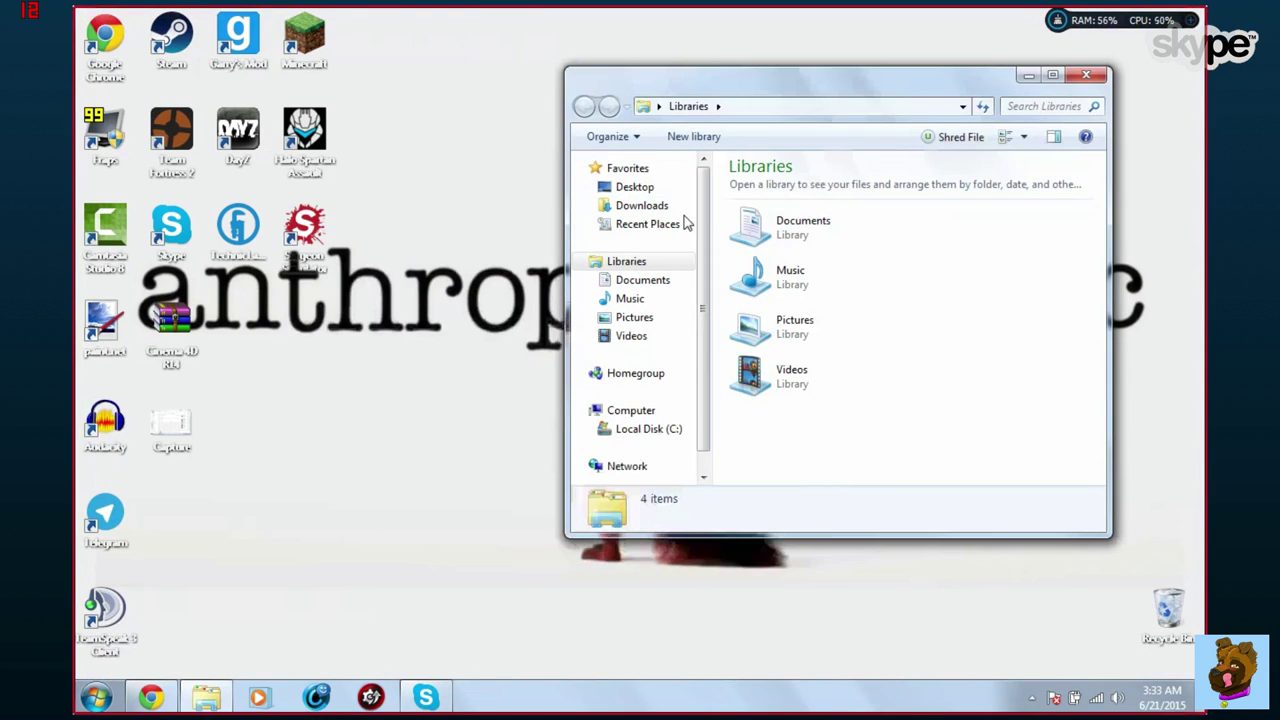
{"action": "left_click", "coordinate": [643, 338]}
{"action": "left_click", "coordinate": [634, 317]}
{"action": "double_click", "coordinate": [1045, 245]}
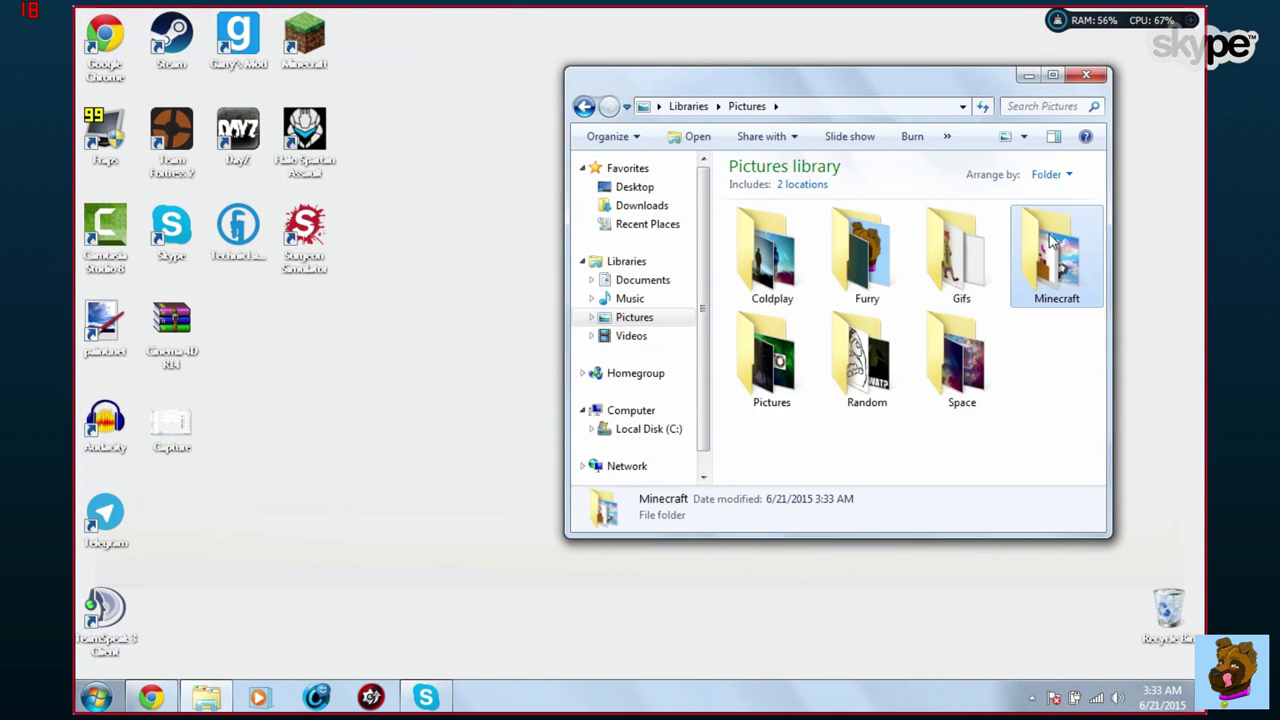
{"action": "scroll", "coordinate": [893, 300], "scroll_direction": "down", "scroll_amount": 3}
{"action": "left_click", "coordinate": [893, 305]}
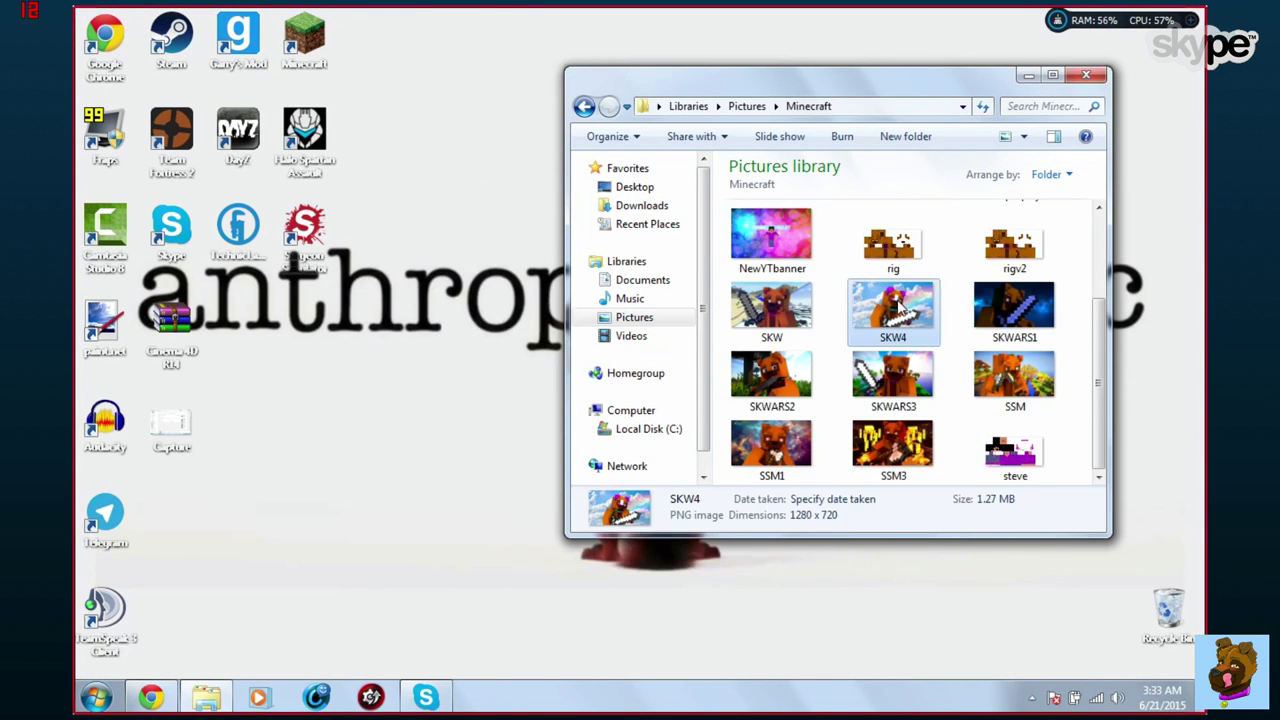
{"action": "key", "text": "Return"}
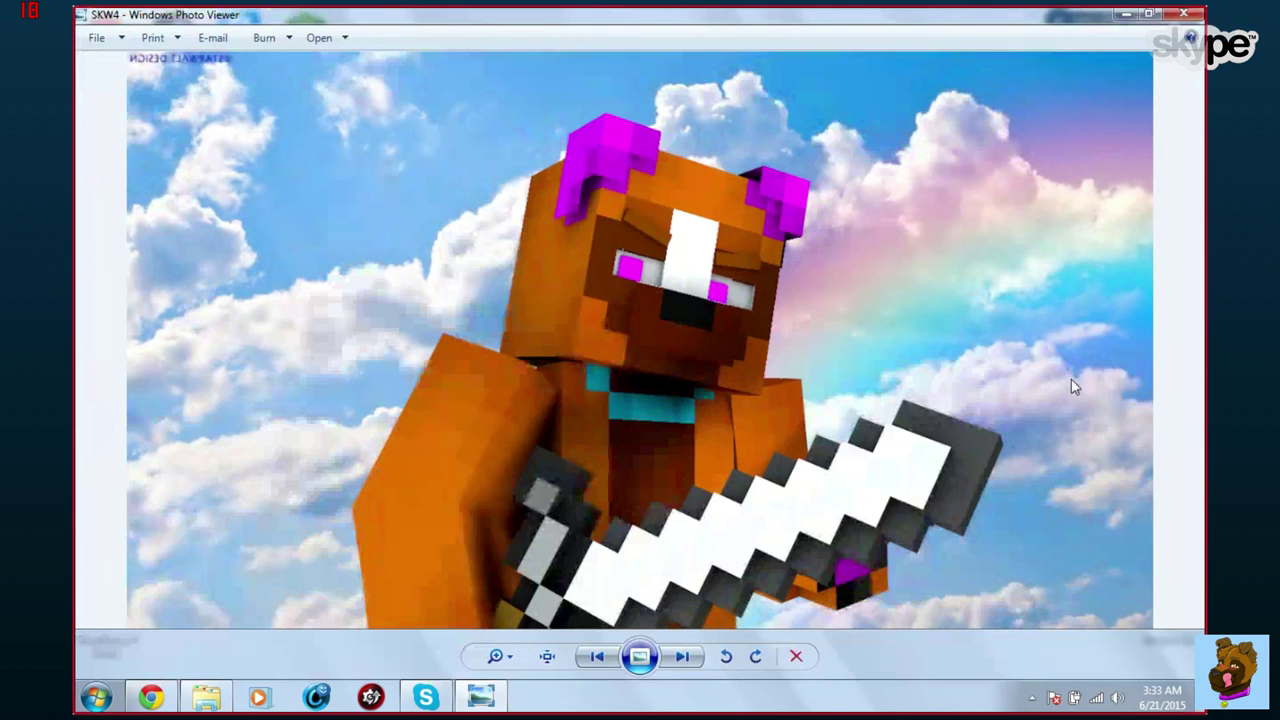
{"action": "left_click", "coordinate": [505, 658]}
{"action": "left_click_drag", "start_coordinate": [508, 655], "coordinate": [512, 688]}
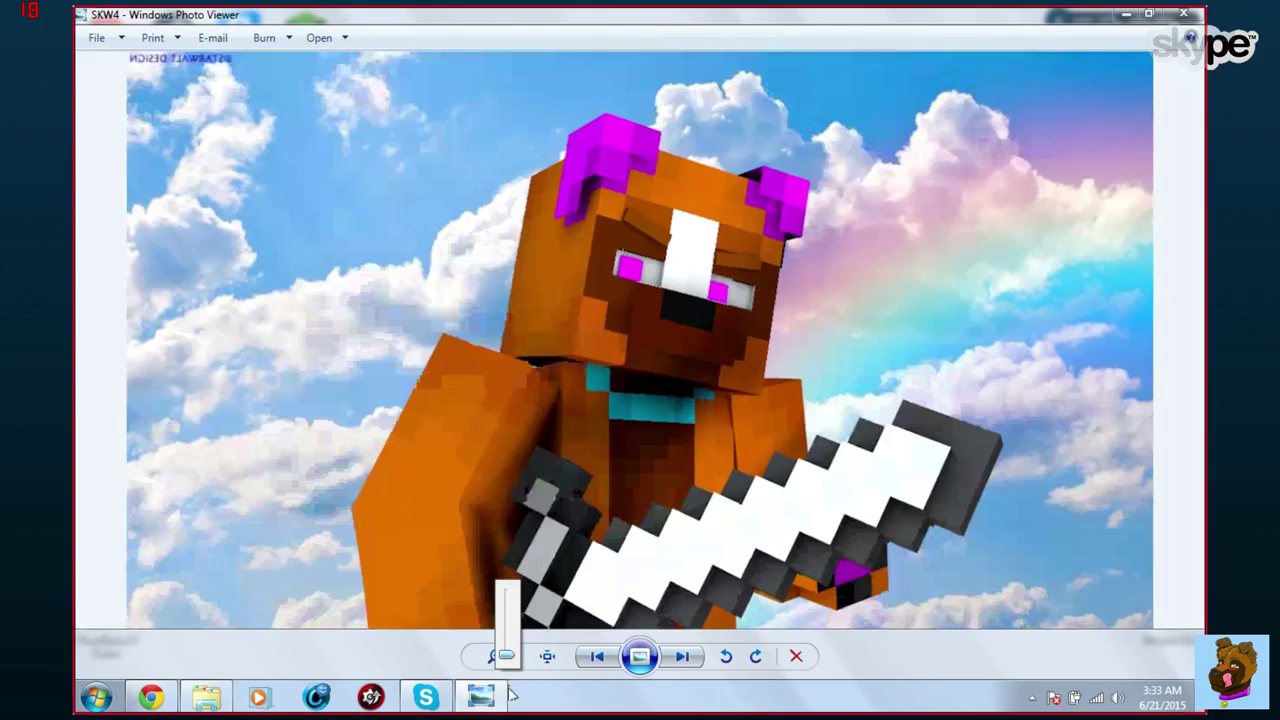
{"action": "left_click", "coordinate": [1188, 358]}
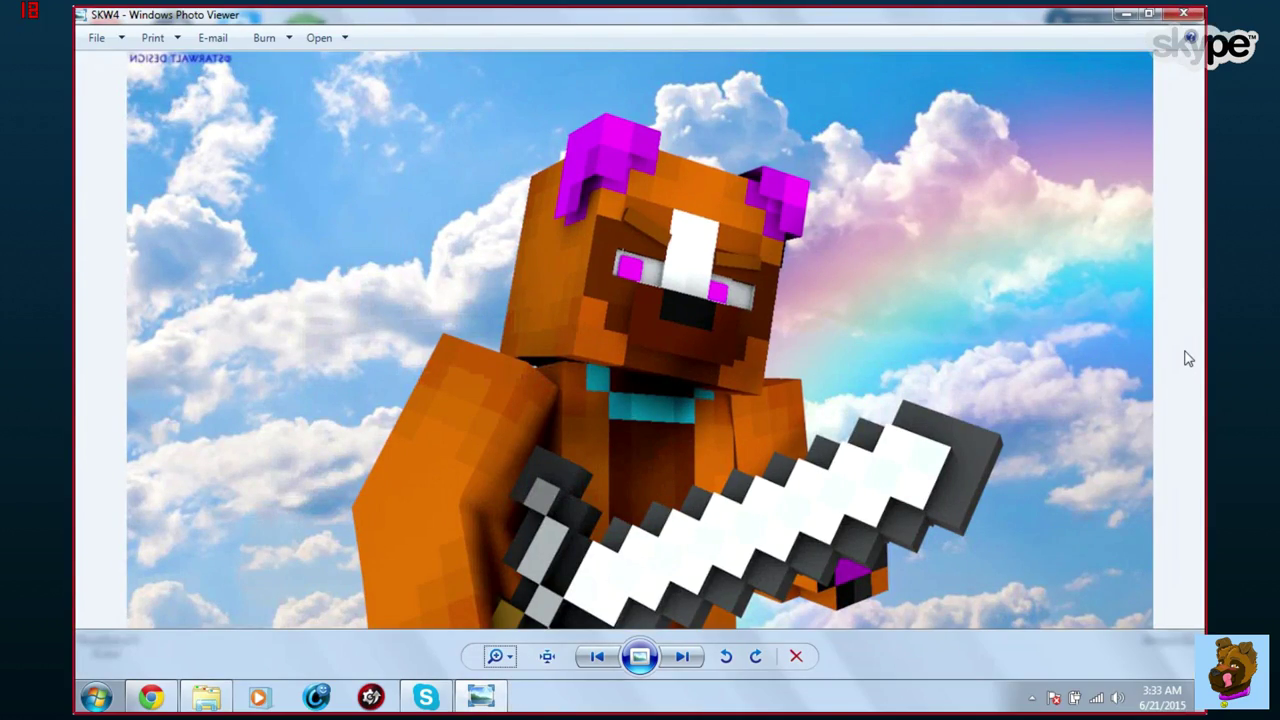